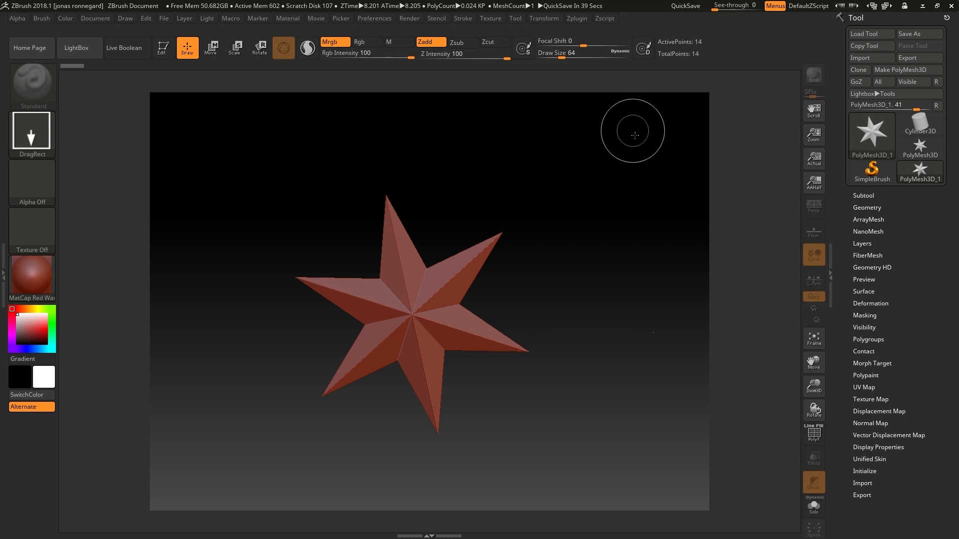
Append Ground, plane and Rocks01 through Rocks11 from the Blockout folder to the current tool using SubTool Master's MultiAppend
click(579, 20)
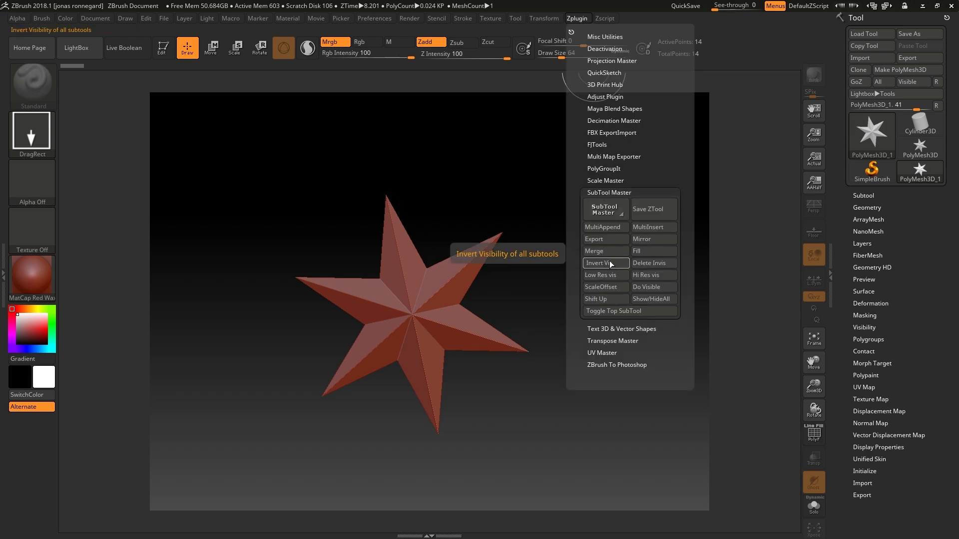
click(609, 228)
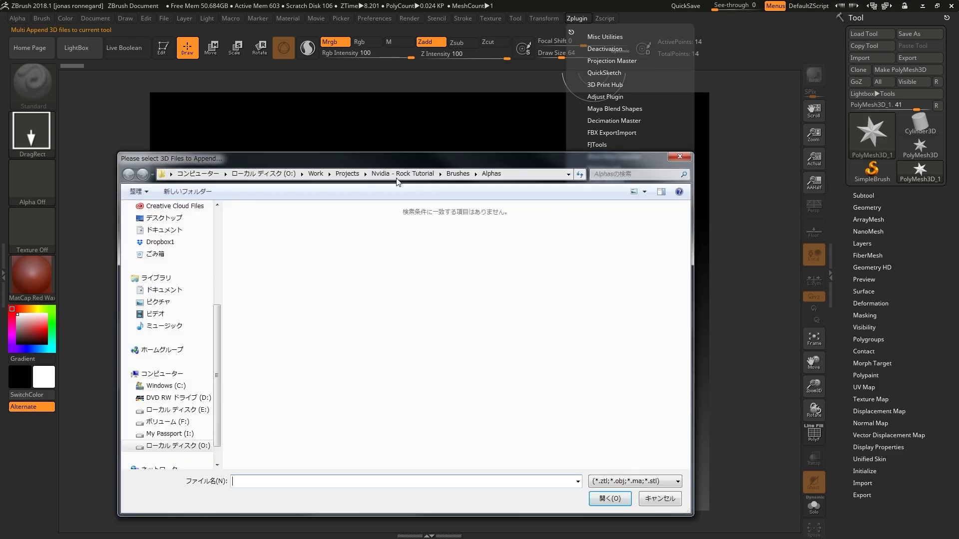
click(397, 177)
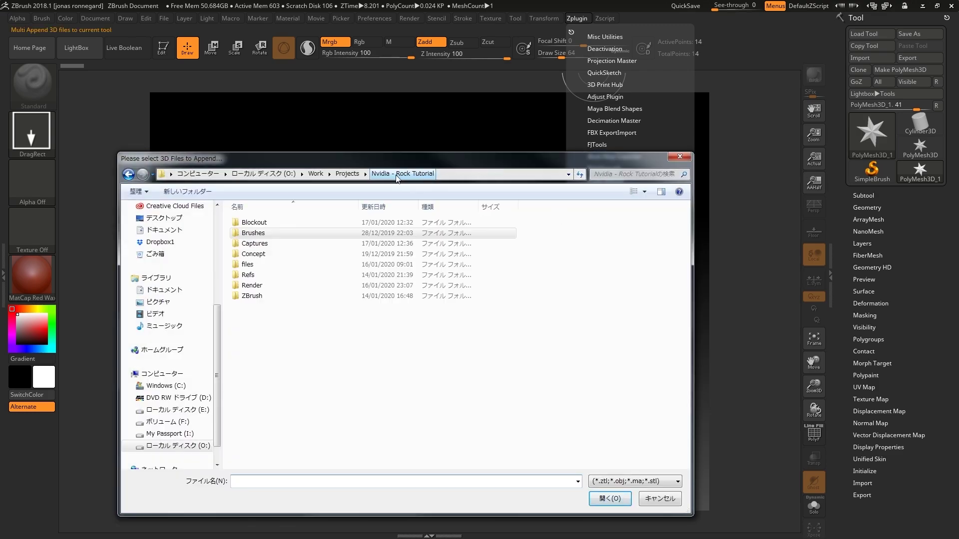
double_click(261, 225)
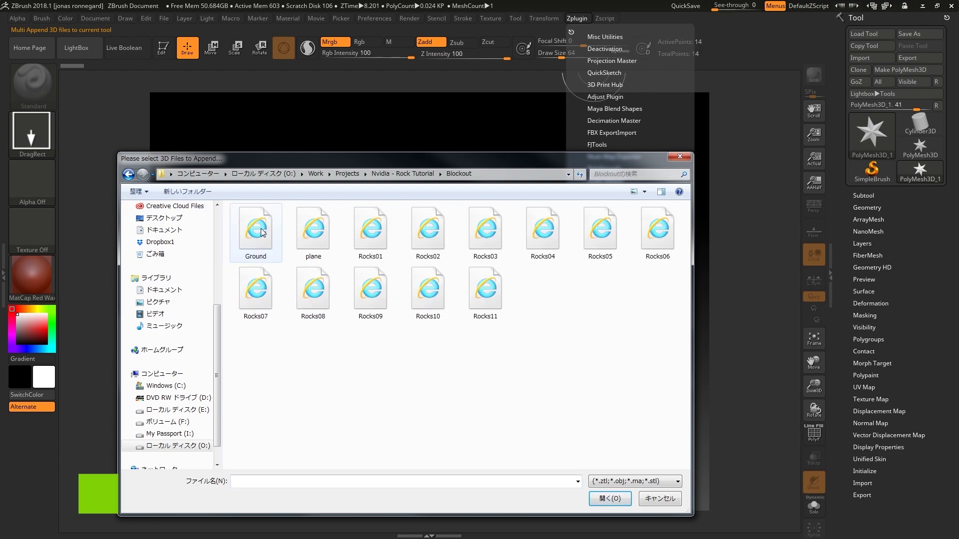
click(261, 245)
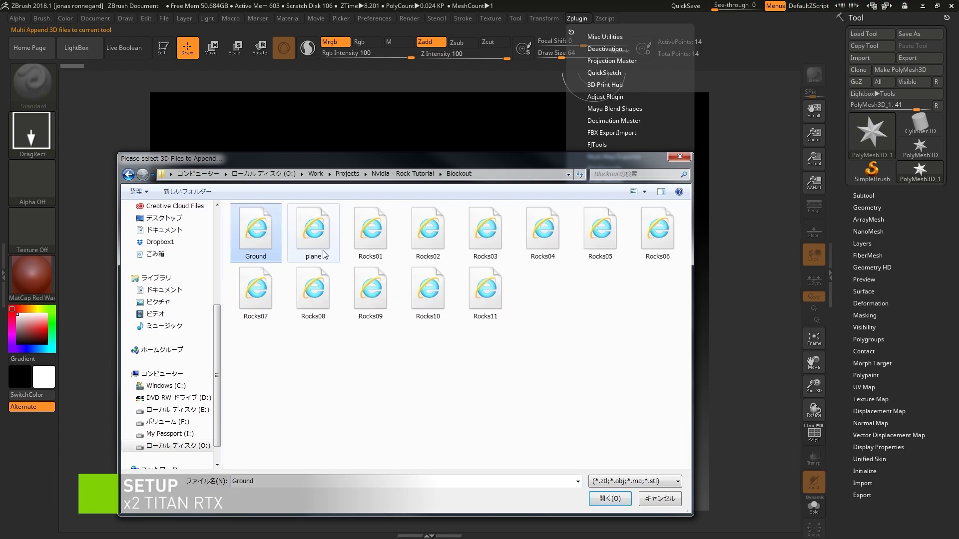
shift+click(501, 302)
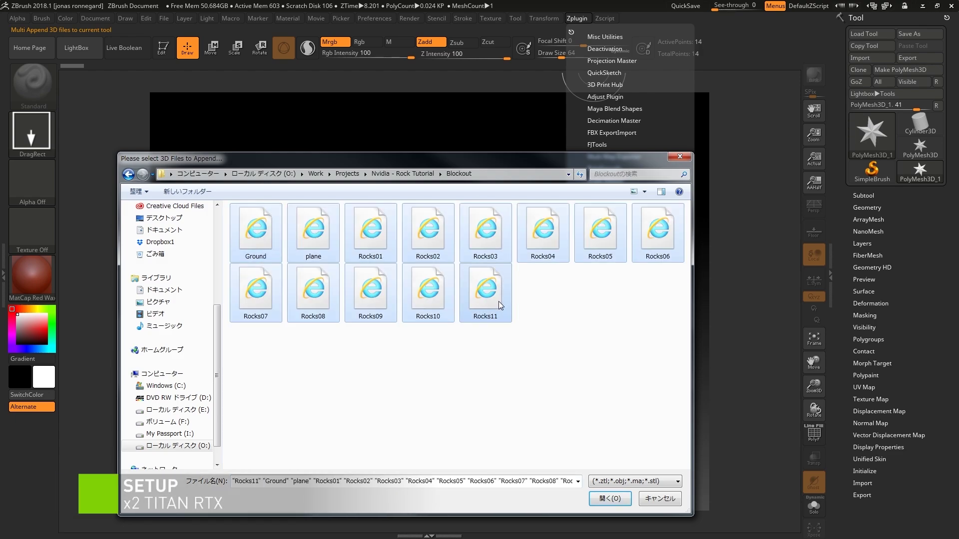
click(616, 500)
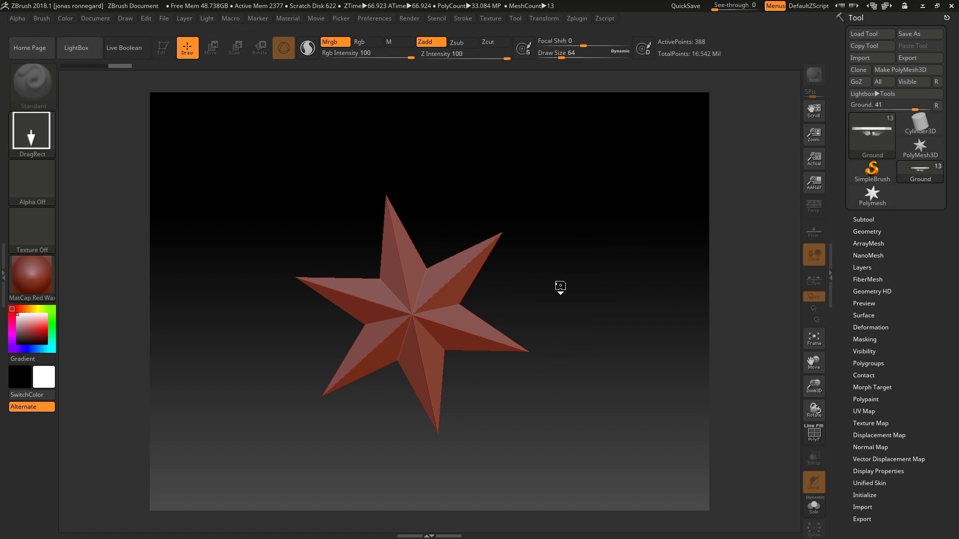
Clear the canvas, draw the combined rock model in edit mode, fit it to the view and enable perspective
key(ctrl+n)
mouse_move(443, 316)
mouse_down()
mouse_move(550, 161)
mouse_move(527, 184)
mouse_move(614, 167)
mouse_move(533, 150)
mouse_move(529, 195)
mouse_move(564, 255)
mouse_move(616, 180)
mouse_move(574, 202)
mouse_move(614, 180)
mouse_move(657, 197)
mouse_up()
key(t)
key(f)
click(814, 204)
Examine the appended rock formation by switching between its individual rock subtools
alt+click(569, 290)
alt+click(279, 430)
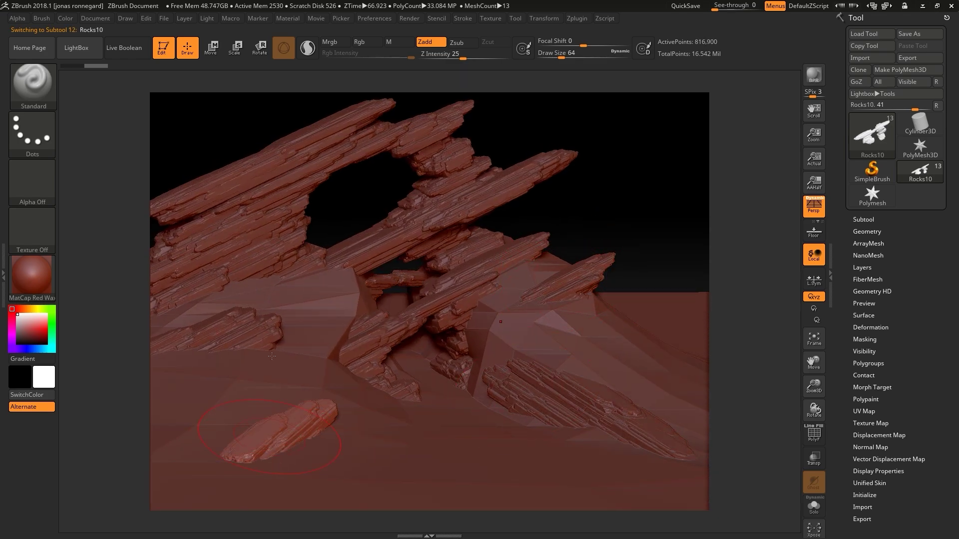
alt+click(214, 330)
alt+click(325, 176)
alt+click(446, 158)
alt+click(446, 158)
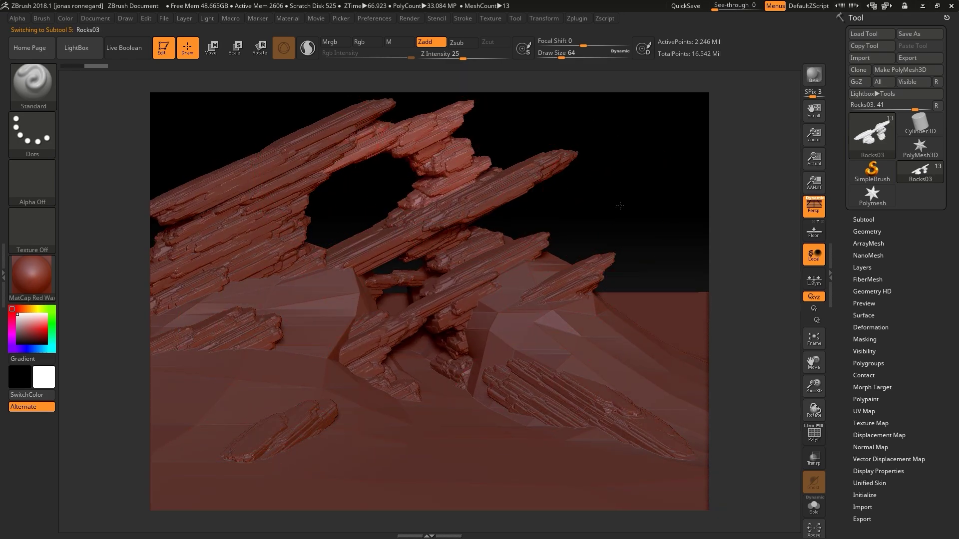
alt+drag(621, 208, 651, 212)
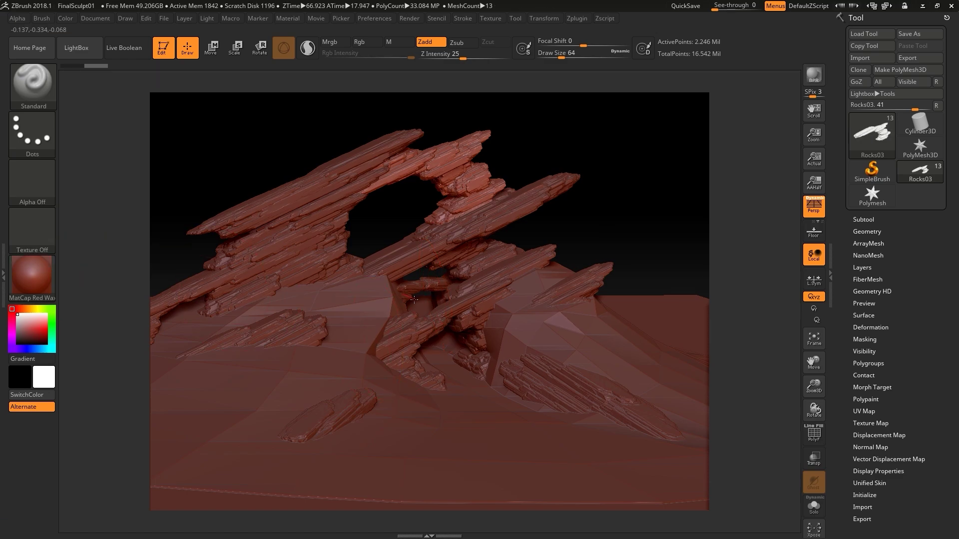
alt+drag(627, 218, 638, 248)
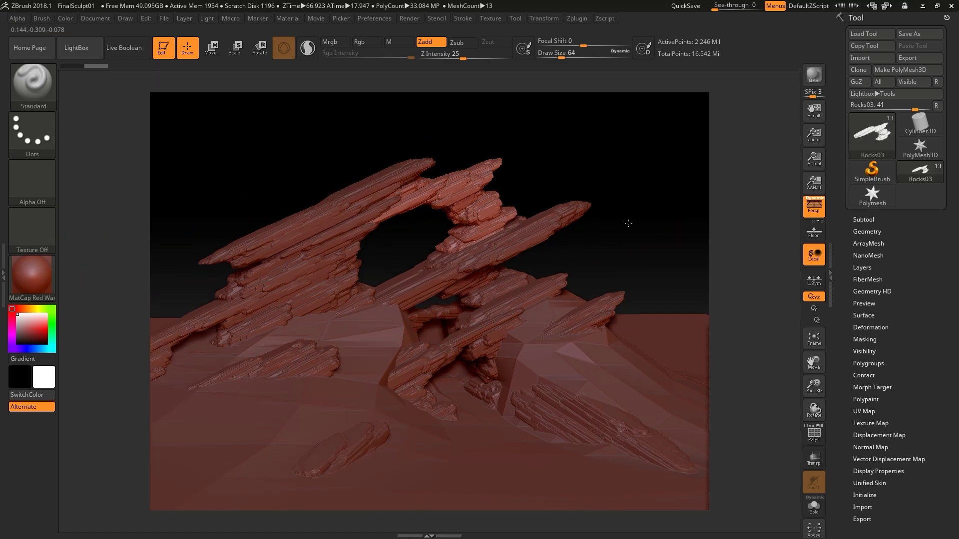
DynaMesh the Rocks03 subtool at resolution 4096 with blur 0
click(869, 233)
scroll(871, 299, down, 2)
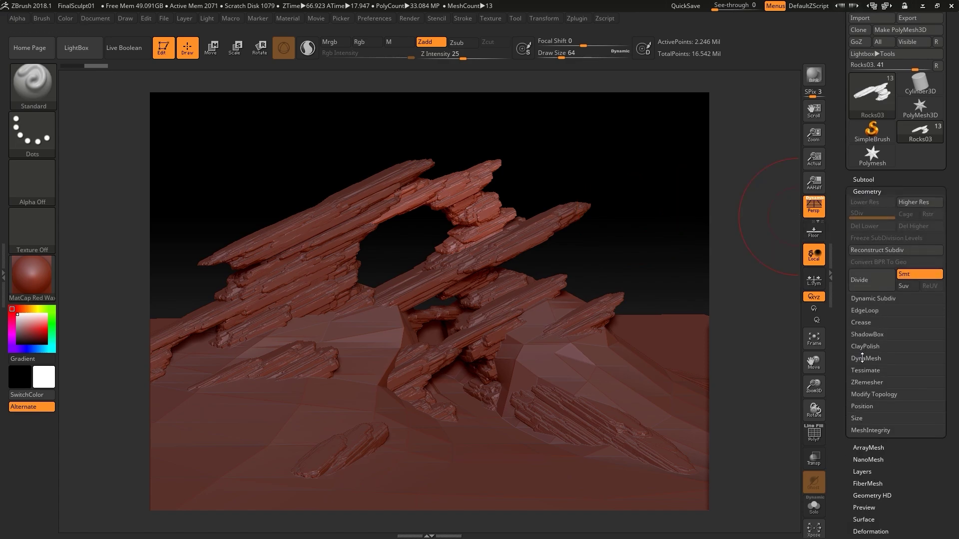
drag(868, 393, 929, 389)
click(859, 372)
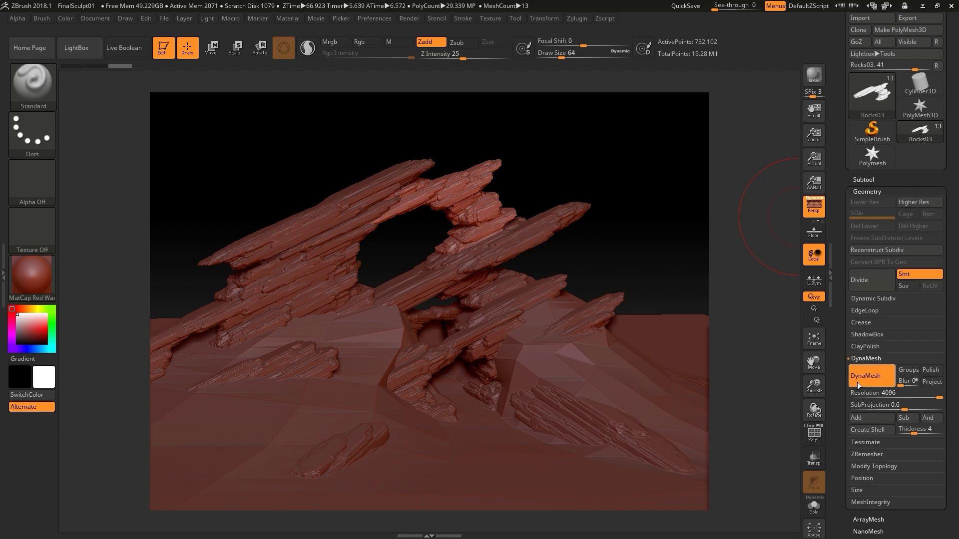
DynaMesh the Rocks02, Rocks01 and Rocks04 subtools at resolution 4096 with blur 0
alt+click(589, 202)
click(869, 375)
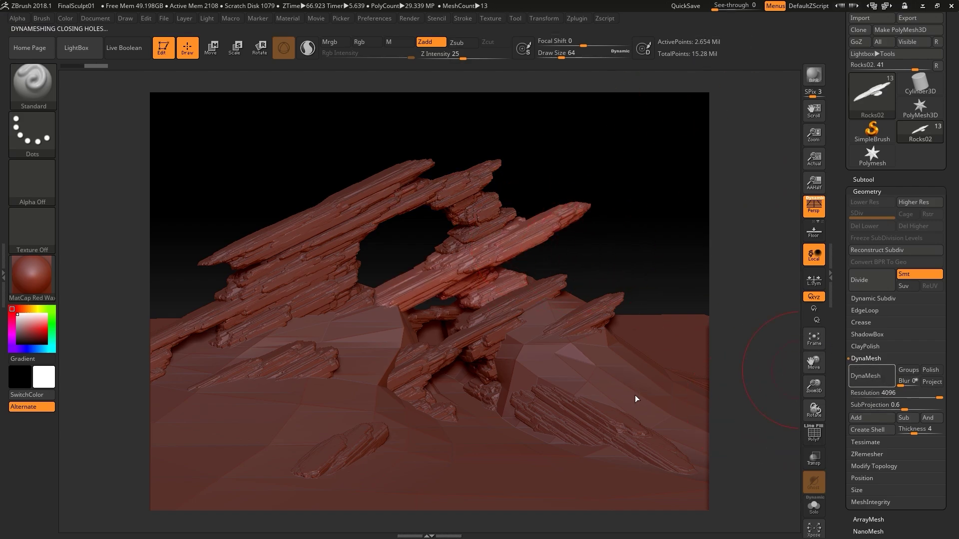
alt+click(628, 412)
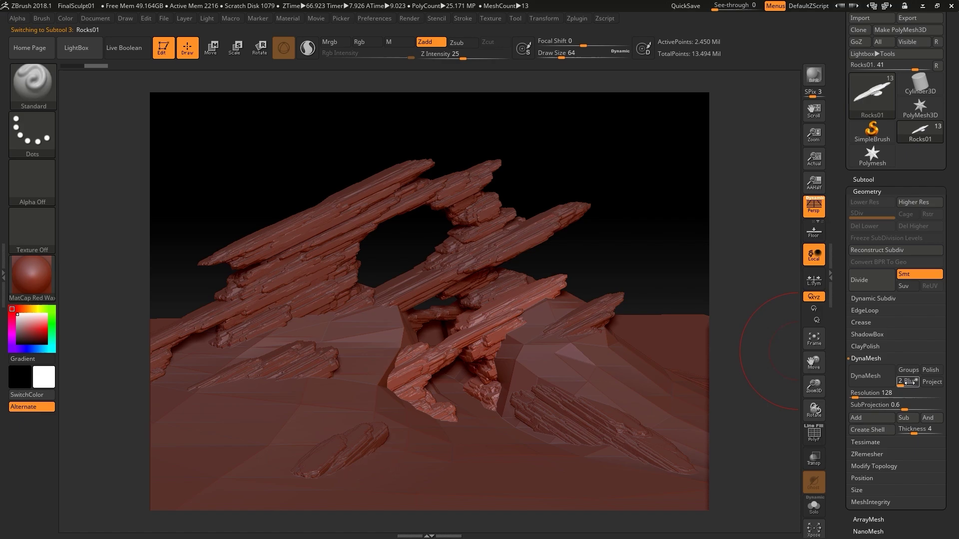
click(869, 376)
alt+click(374, 203)
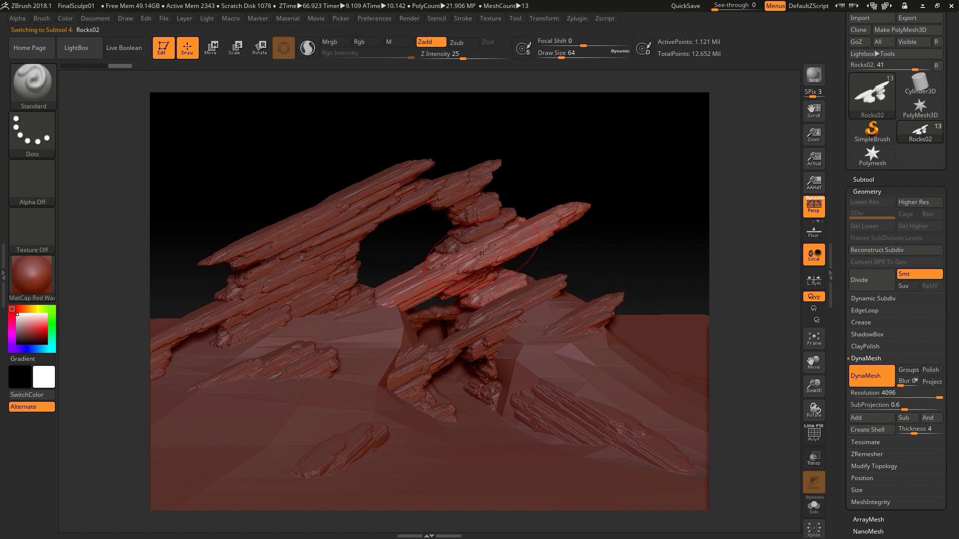
click(869, 375)
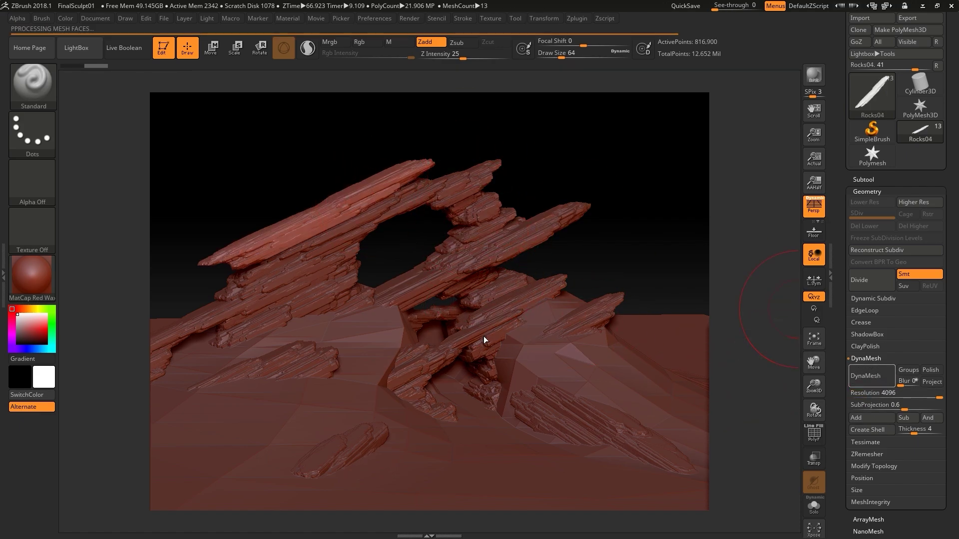
DynaMesh the Rocks05 and Rocks06 subtools at resolution 4096 with blur 0
alt+click(290, 273)
alt+click(289, 274)
click(869, 376)
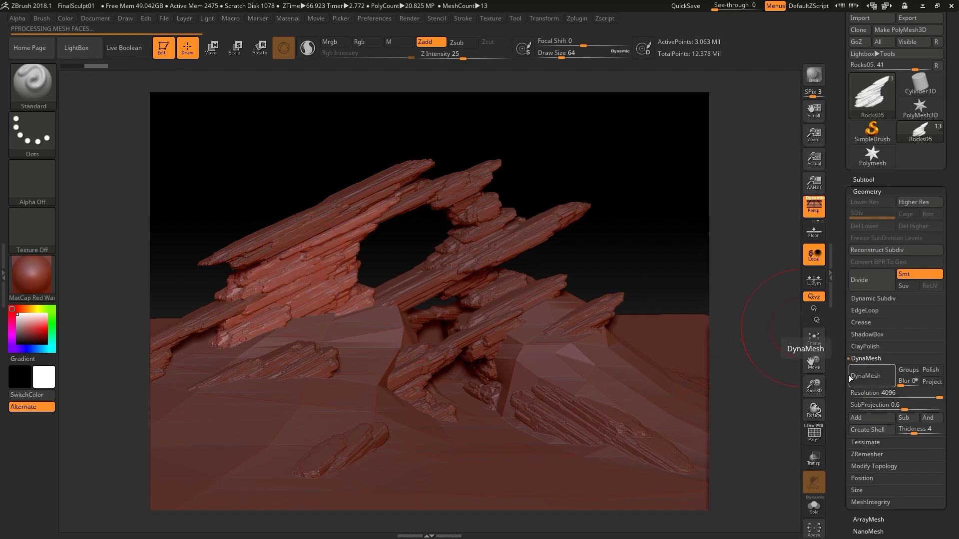
alt+click(157, 320)
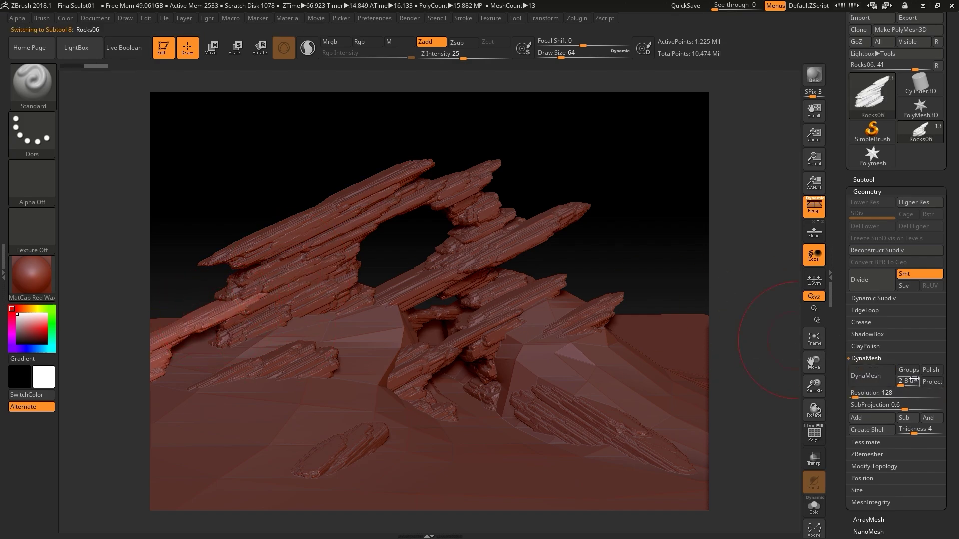
click(869, 375)
DynaMesh the remaining rock subtools, including Rocks07, Rocks08, Rocks10 and Rocks11, at resolution 4096
alt+click(475, 345)
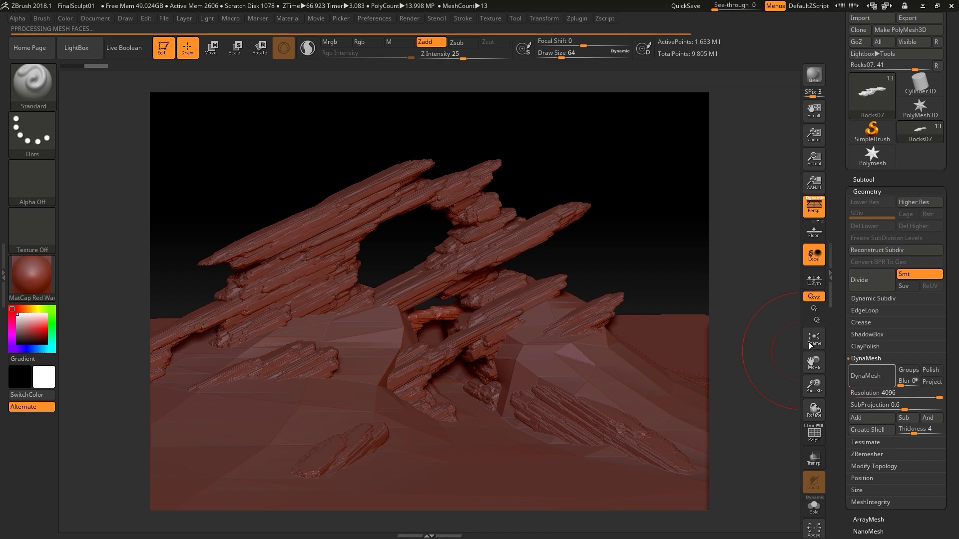
alt+click(599, 430)
click(888, 382)
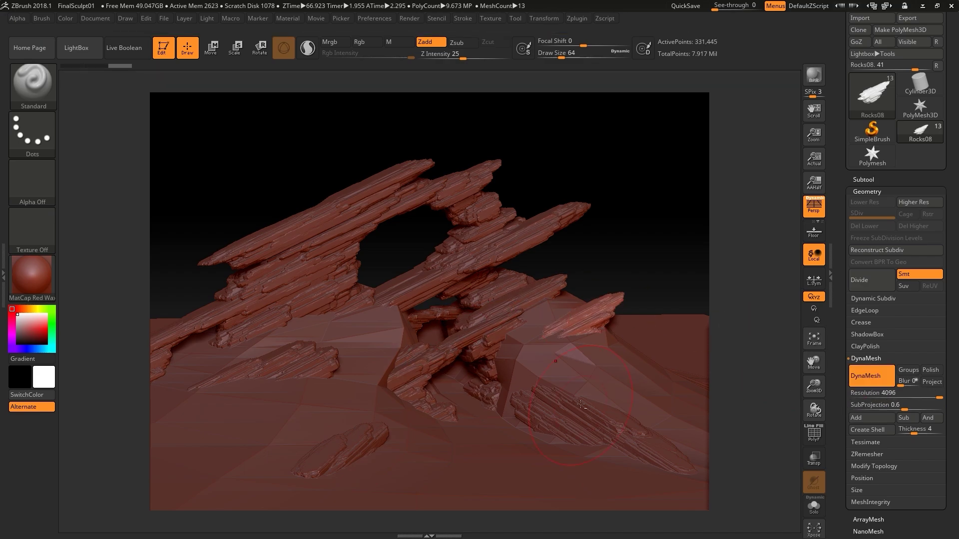
alt+click(340, 449)
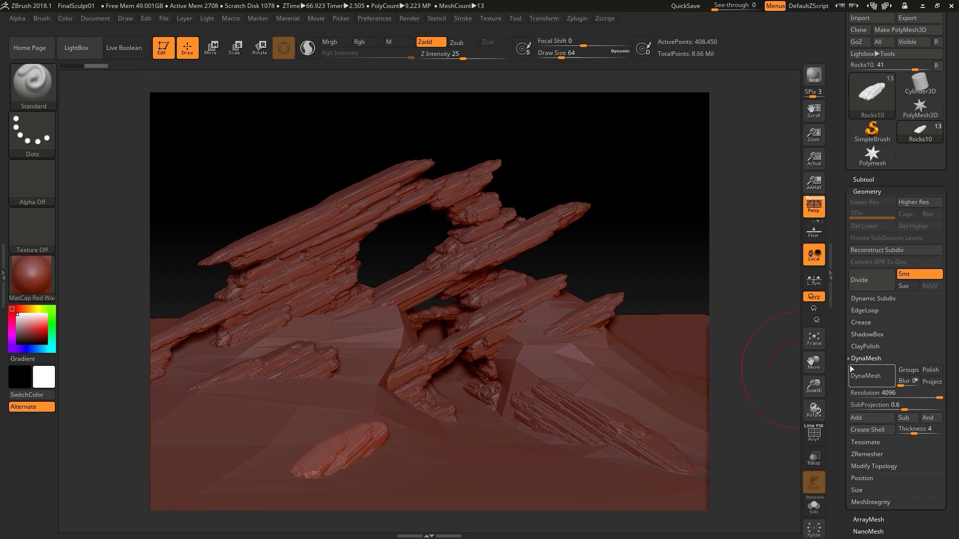
click(869, 376)
alt+click(296, 361)
click(869, 376)
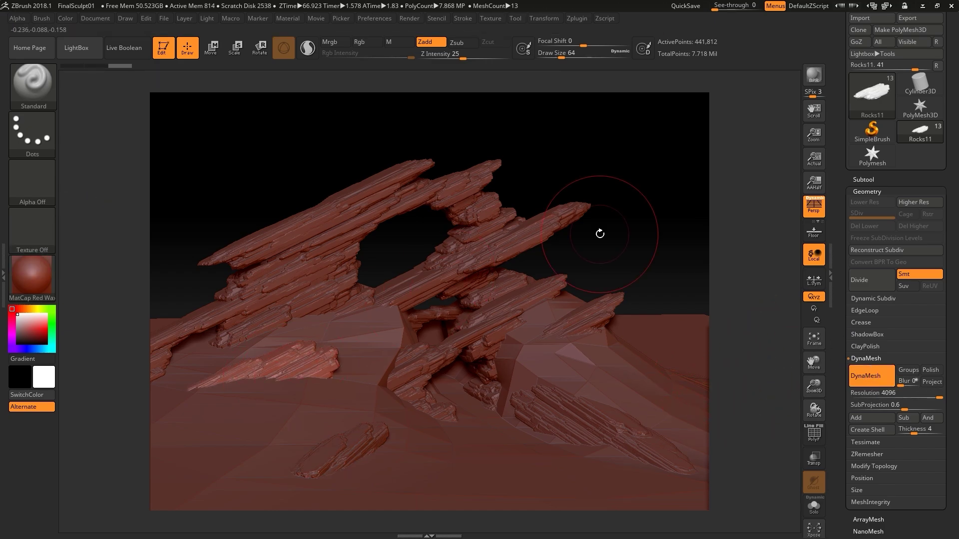
Subdivide the Ground subtool up to subdivision level 7 with smoothing on
alt+click(665, 334)
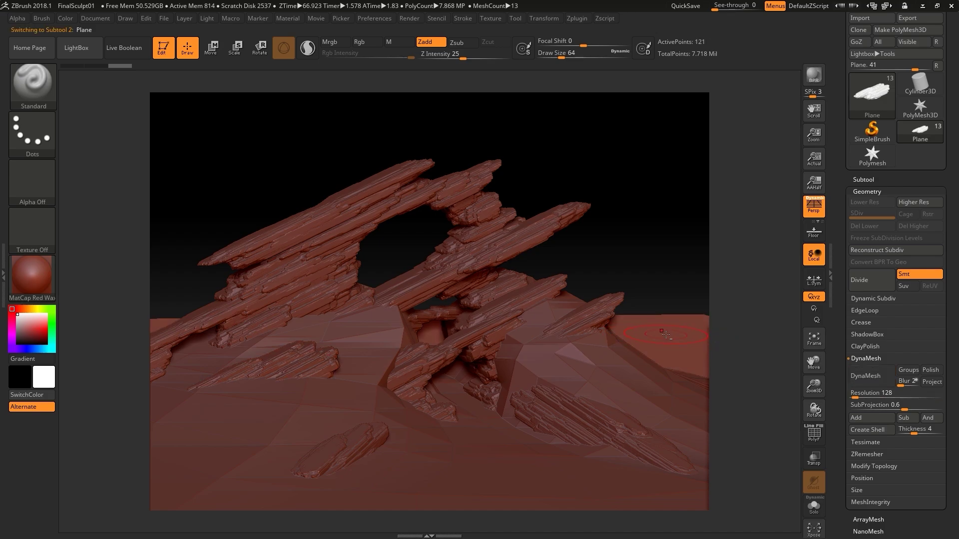
click(863, 281)
click(860, 283)
click(859, 286)
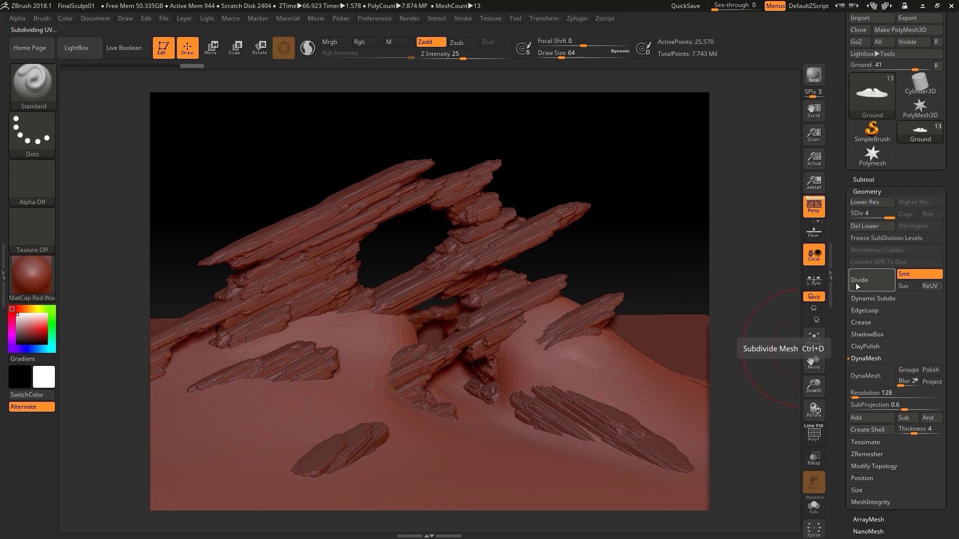
click(858, 286)
click(861, 285)
click(863, 284)
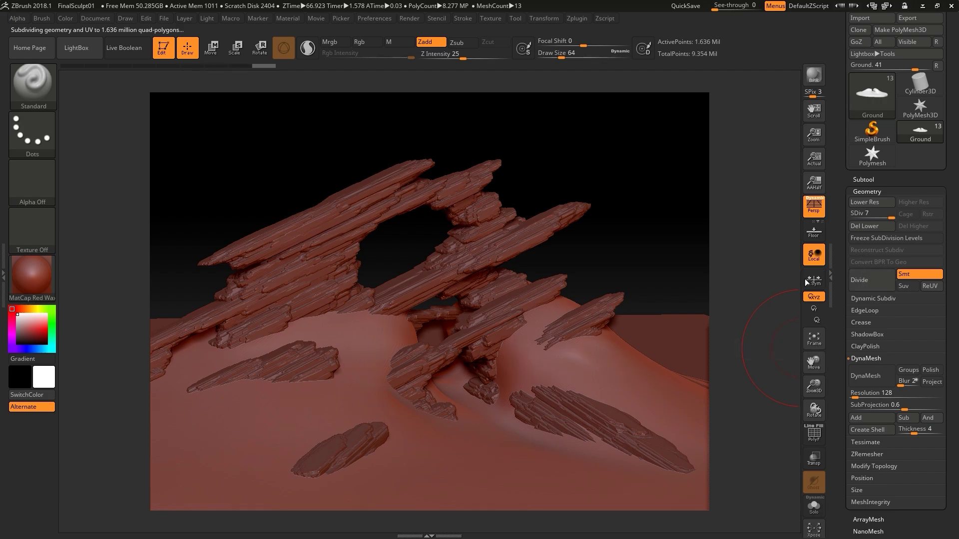
Inspect the smoothed Ground mesh in isolation and show the whole scene again
drag(664, 266, 657, 266)
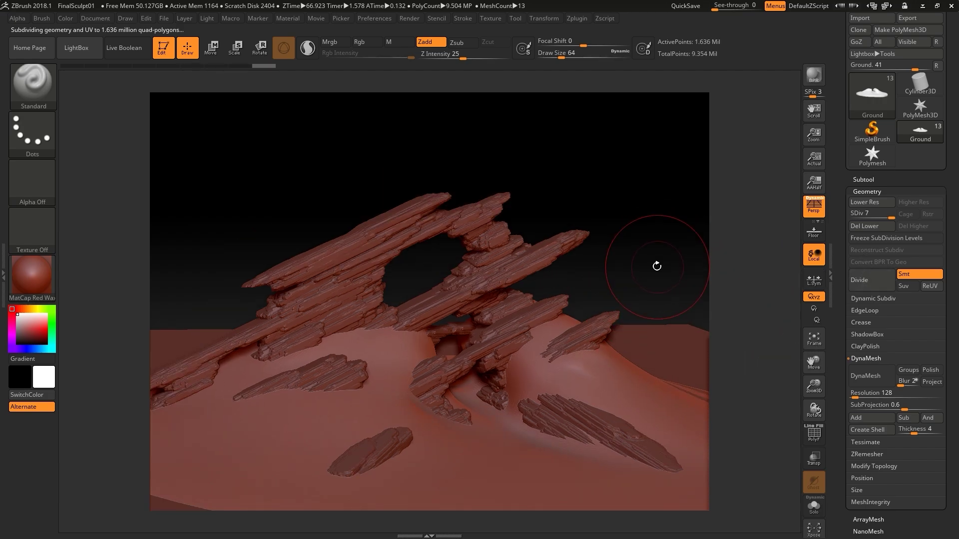
click(813, 506)
mouse_move(606, 324)
mouse_down()
mouse_move(618, 230)
mouse_move(614, 279)
mouse_move(628, 292)
mouse_move(617, 311)
mouse_move(619, 284)
mouse_up()
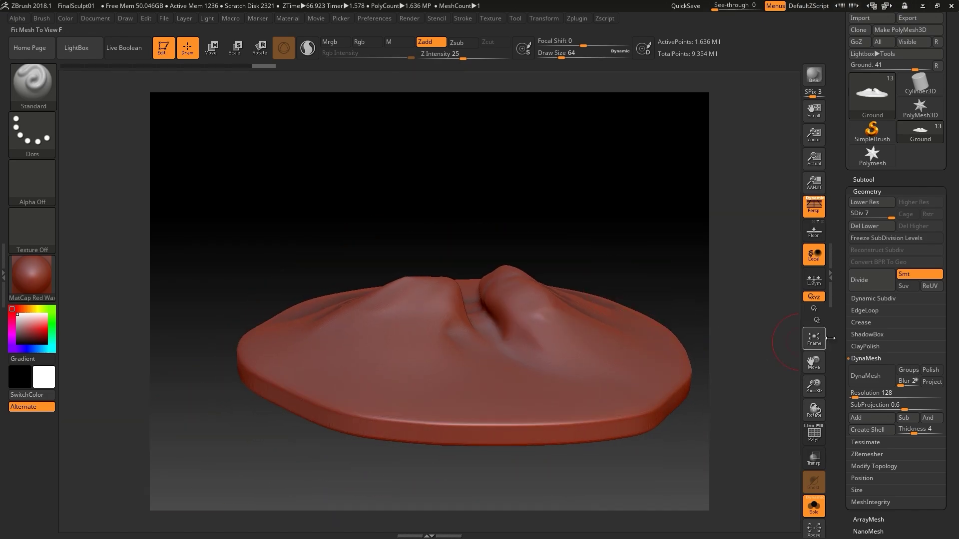
click(813, 506)
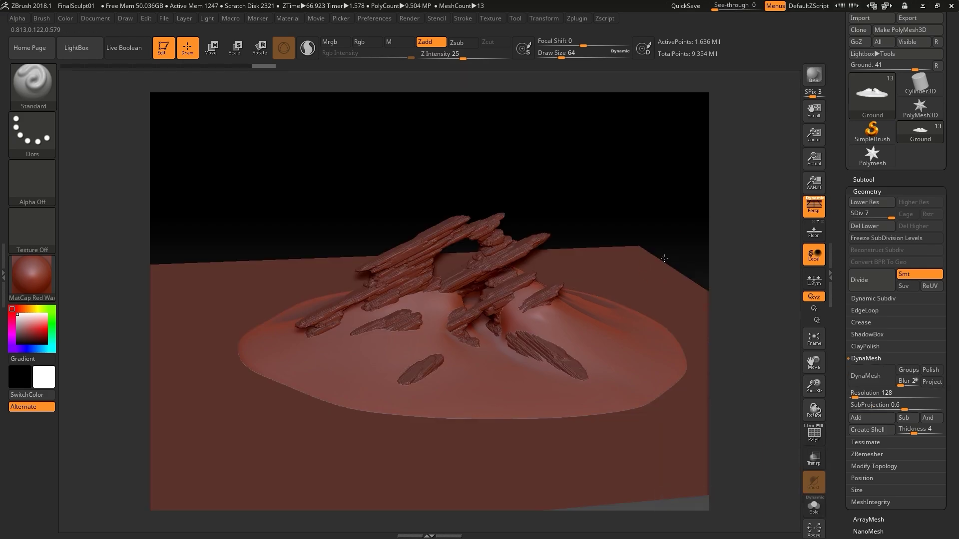
drag(633, 215, 615, 231)
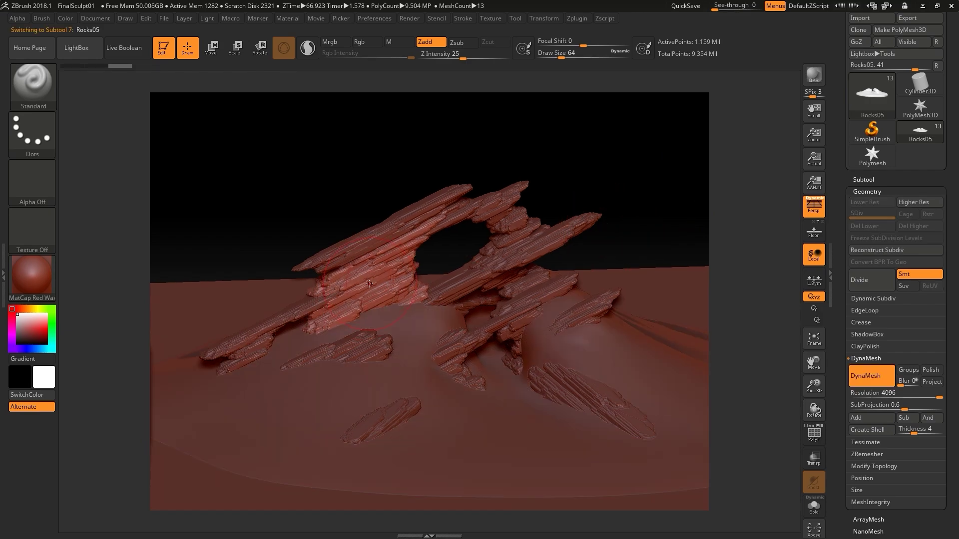
Frame the Rocks05 subtool up close and choose the TrimSmoothBorder brush with the square Alpha 28
key(f)
drag(619, 270, 446, 346)
key(s)
drag(482, 371, 468, 365)
key(b)
key(t)
key(s)
click(42, 189)
click(197, 192)
mouse_move(628, 346)
alt+mouse_down()
mouse_move(644, 330)
mouse_move(639, 291)
alt+mouse_up()
Set the trim brush's draw size to 6 and its Z intensity to 29
key(s)
drag(442, 291, 433, 291)
click(464, 58)
text(22)
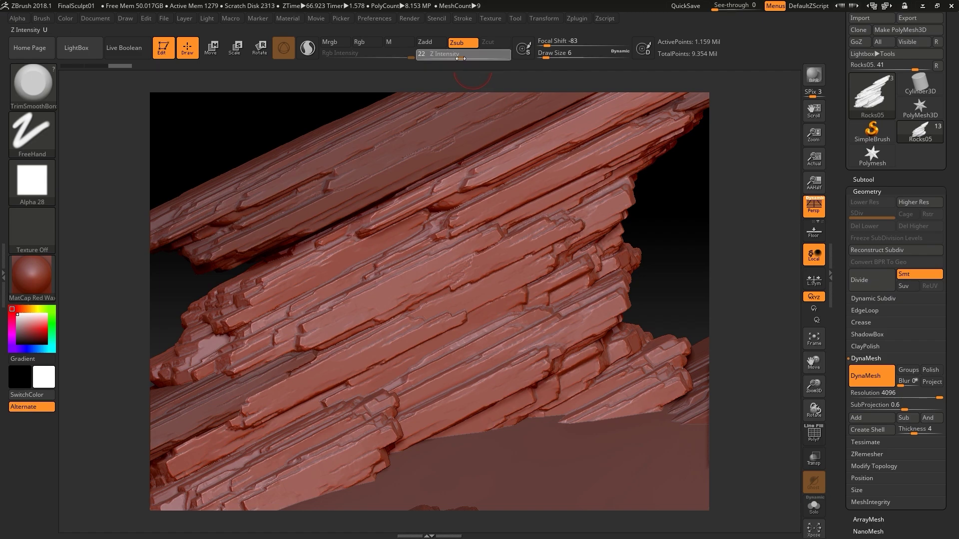
drag(467, 59, 465, 59)
Set the trim brush's draw size to 7 and its focal shift to 3
drag(546, 45, 541, 45)
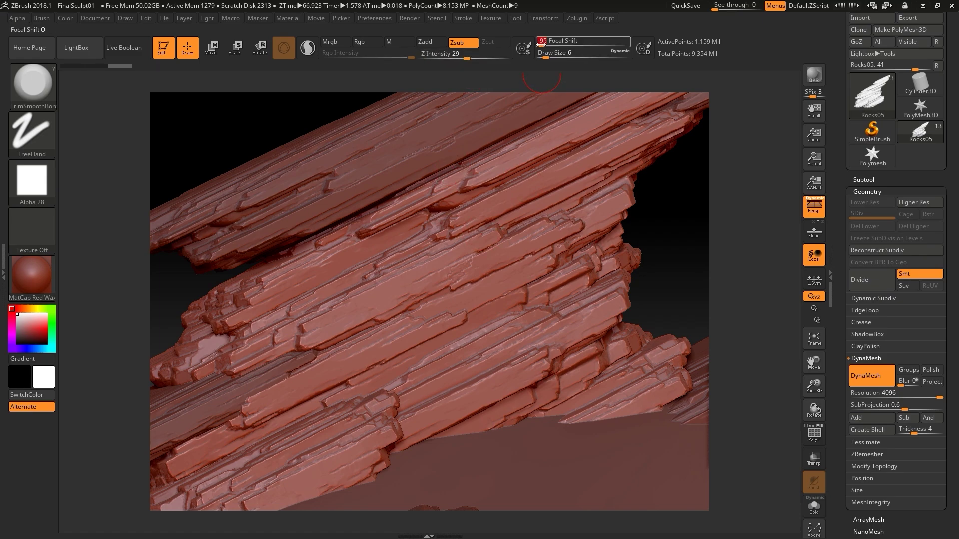
text(3s)
drag(471, 278, 472, 279)
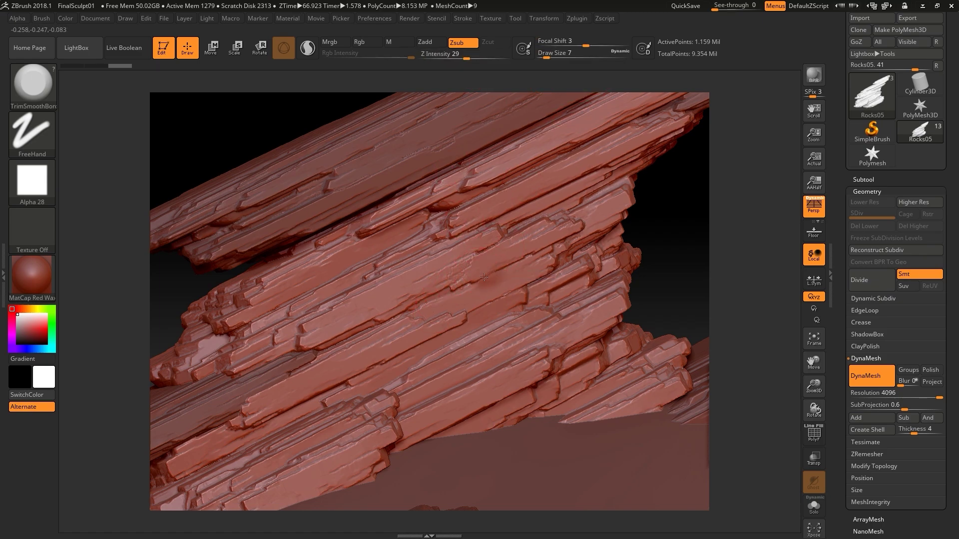
click(550, 44)
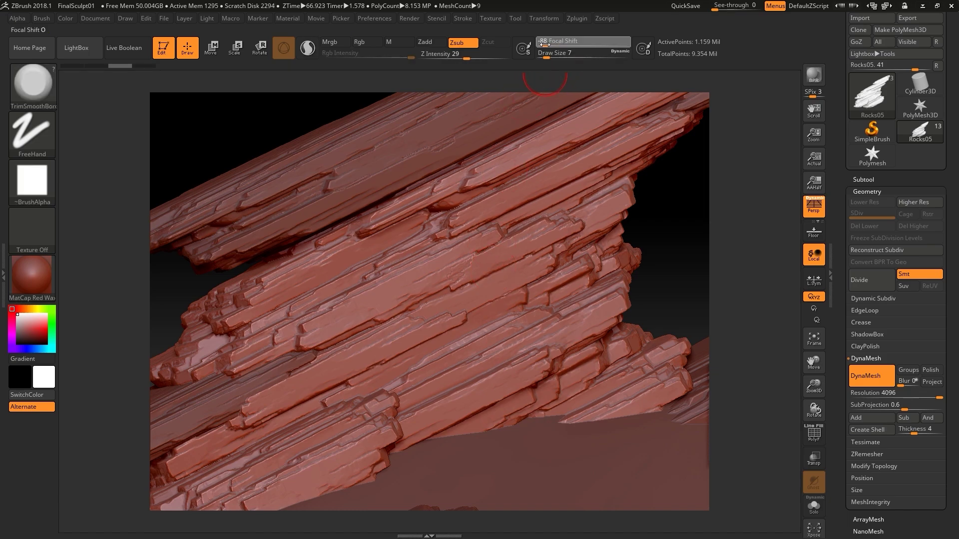
drag(544, 44, 543, 44)
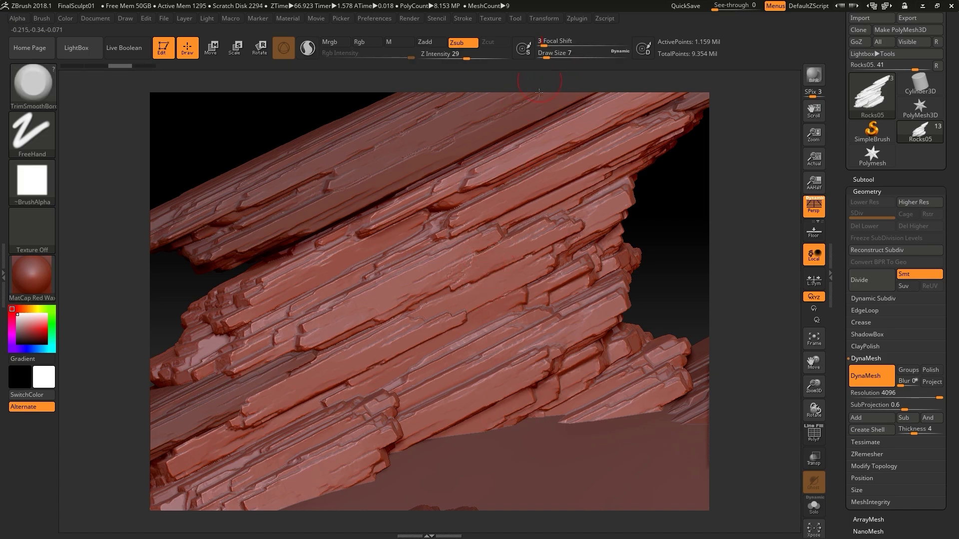
Set the trim brush's focal shift to -91 and flatten the strata in the middle of Rocks05's face
click(543, 44)
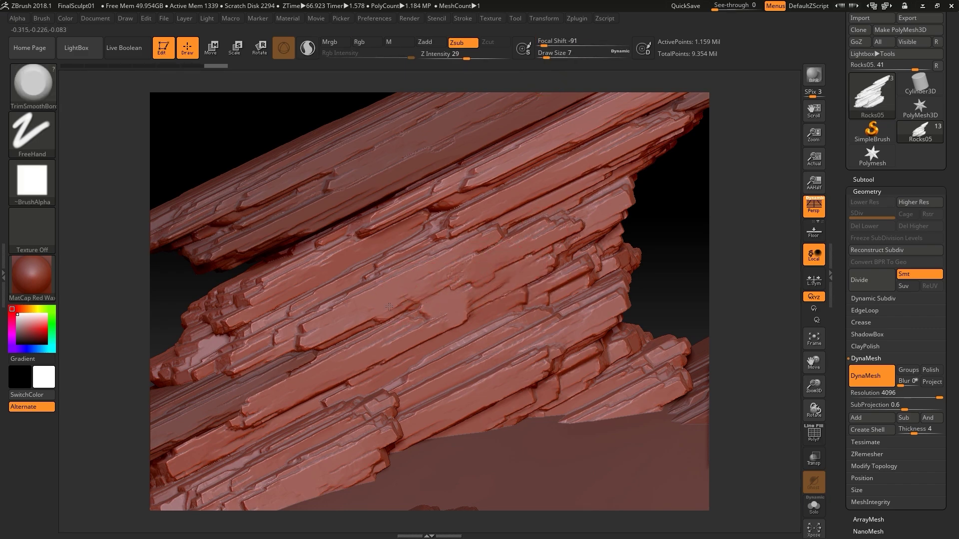
mouse_move(389, 306)
mouse_down()
mouse_move(429, 324)
mouse_move(368, 325)
mouse_move(460, 288)
mouse_up()
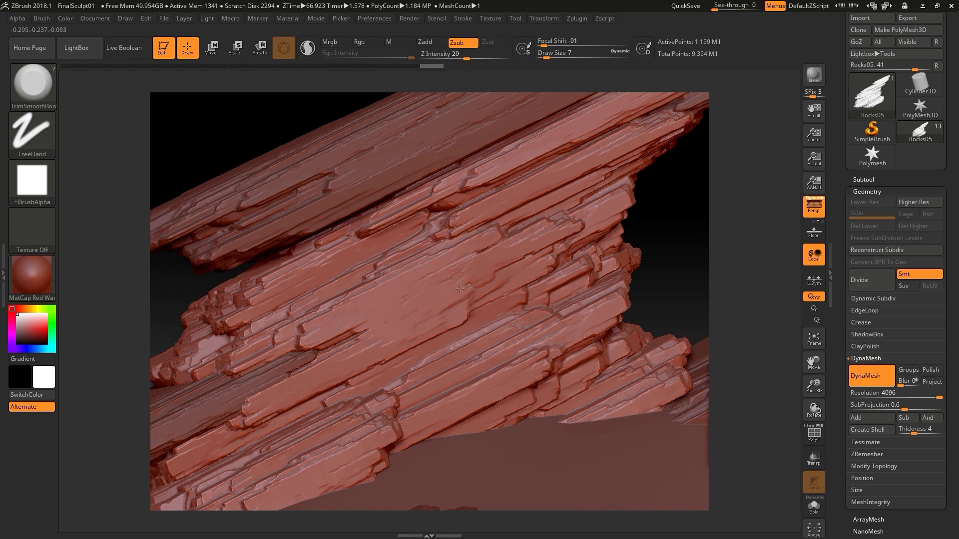
drag(514, 260, 477, 277)
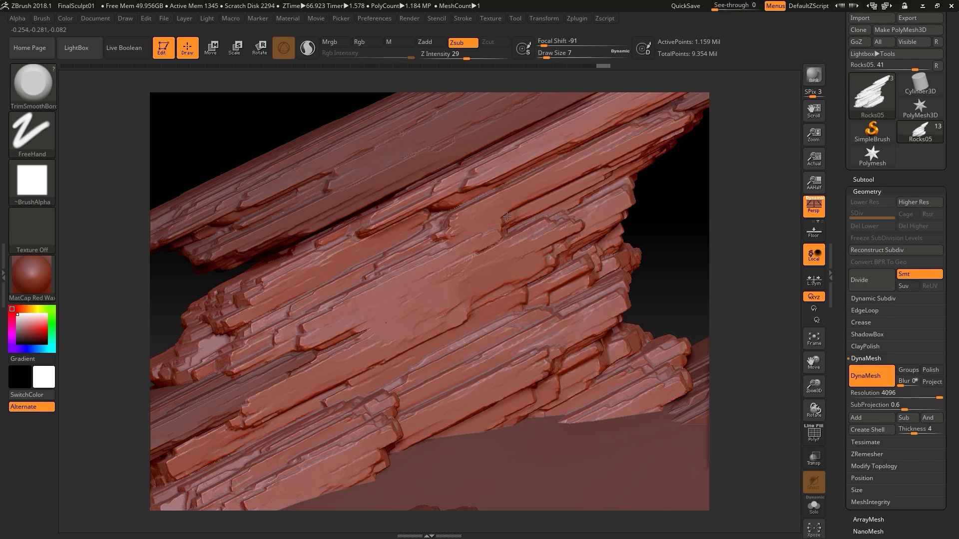
drag(466, 236, 468, 216)
Trim the middle and lower strata of Rocks05 into broader flat planes at draw size 7
key(s)
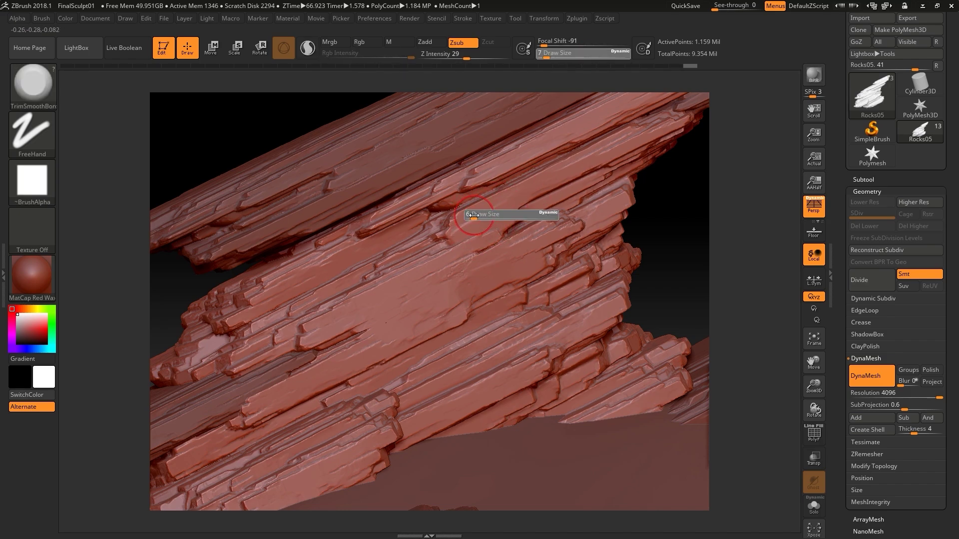
mouse_move(461, 257)
mouse_down()
mouse_move(421, 282)
mouse_move(492, 286)
mouse_move(507, 273)
mouse_move(478, 298)
mouse_up()
mouse_move(679, 251)
mouse_down()
mouse_move(664, 250)
mouse_move(672, 253)
mouse_up()
mouse_move(405, 330)
mouse_down()
mouse_move(396, 322)
mouse_move(462, 335)
mouse_up()
drag(660, 245, 630, 242)
drag(480, 320, 498, 316)
drag(673, 267, 652, 270)
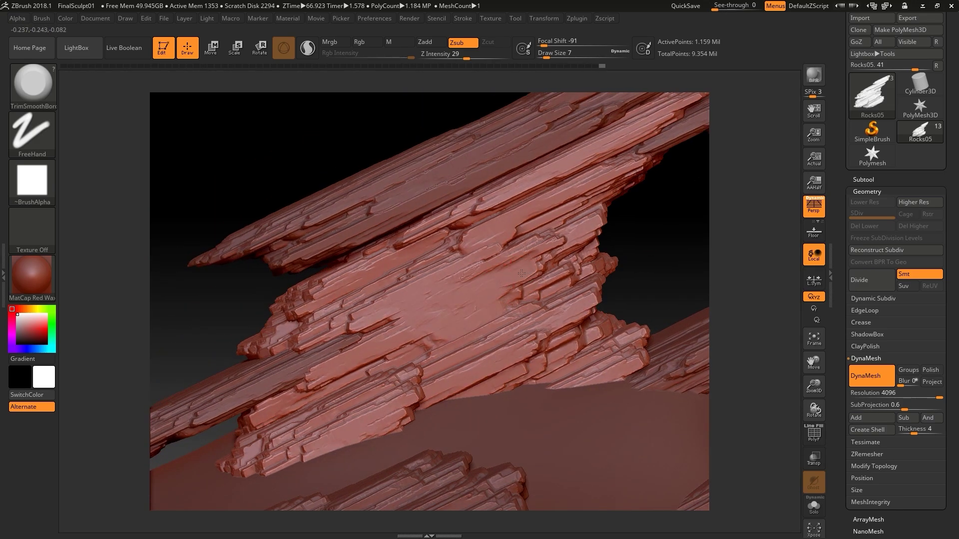
right_drag(509, 271, 491, 282)
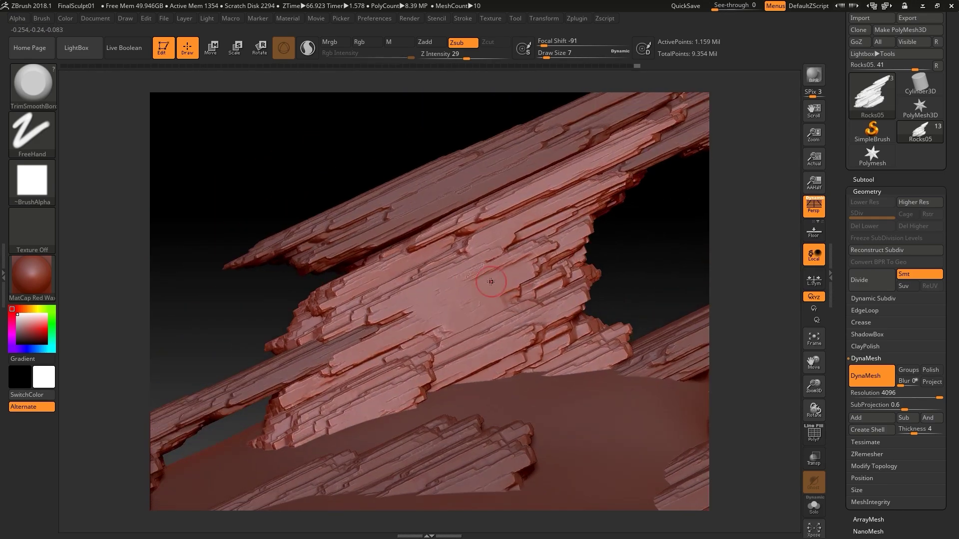
drag(515, 260, 501, 263)
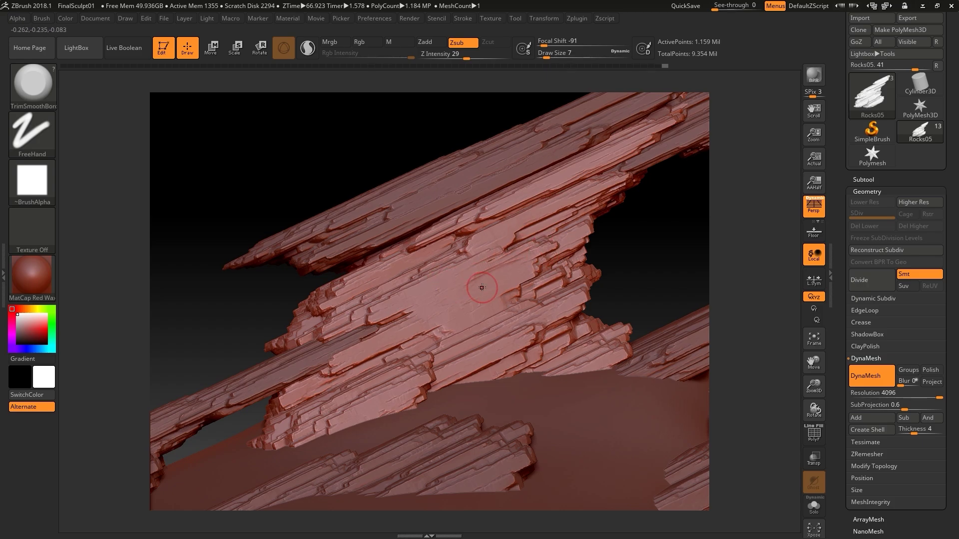
mouse_move(502, 275)
right_down()
mouse_move(637, 251)
mouse_move(575, 189)
right_up()
Set the trim brush's draw size to 6 and flatten the long upper ledge of Rocks05
key(s)
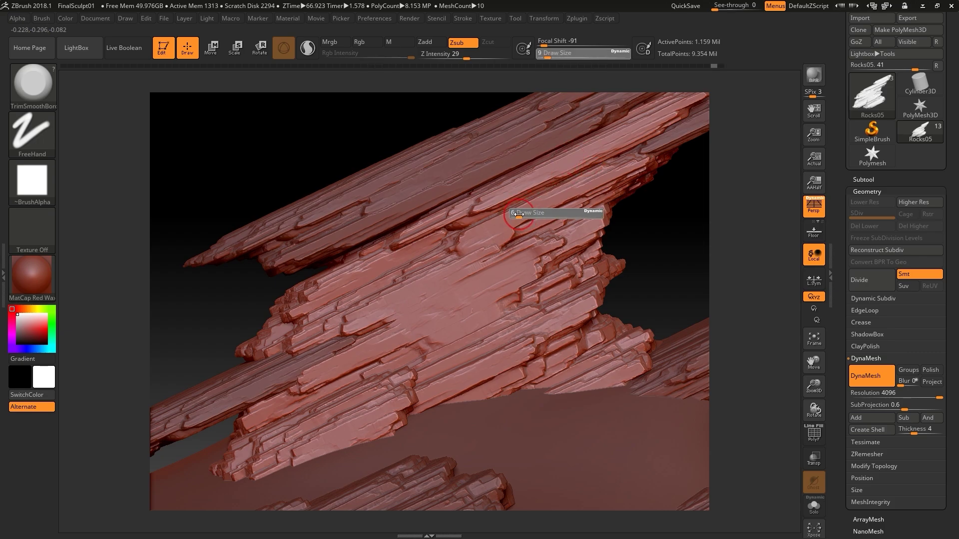
ctrl+right_drag(542, 190, 534, 203)
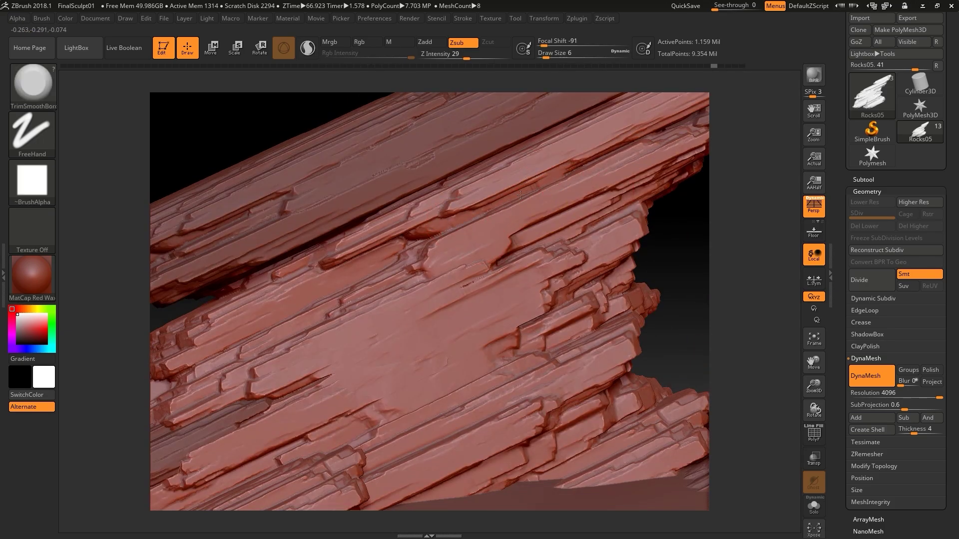
drag(529, 176, 571, 168)
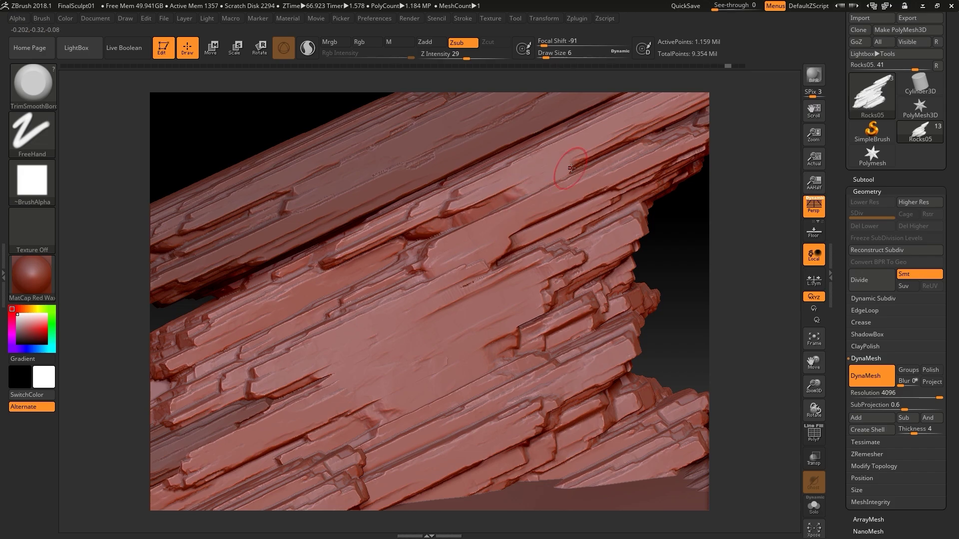
ctrl+right_drag(611, 170, 649, 200)
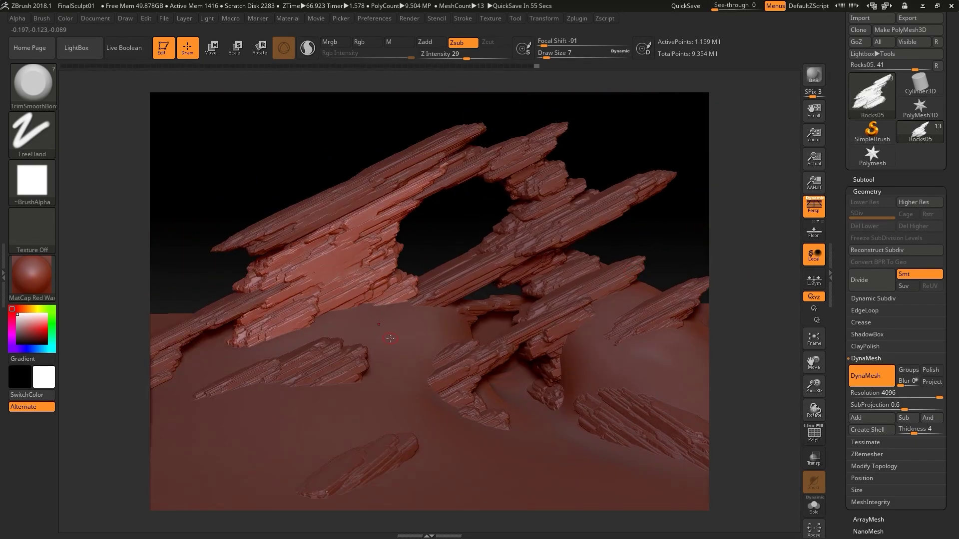
Select the Ground subtool and pull its crest up against the arch rocks using the Move brush at draw size 22
alt+click(398, 336)
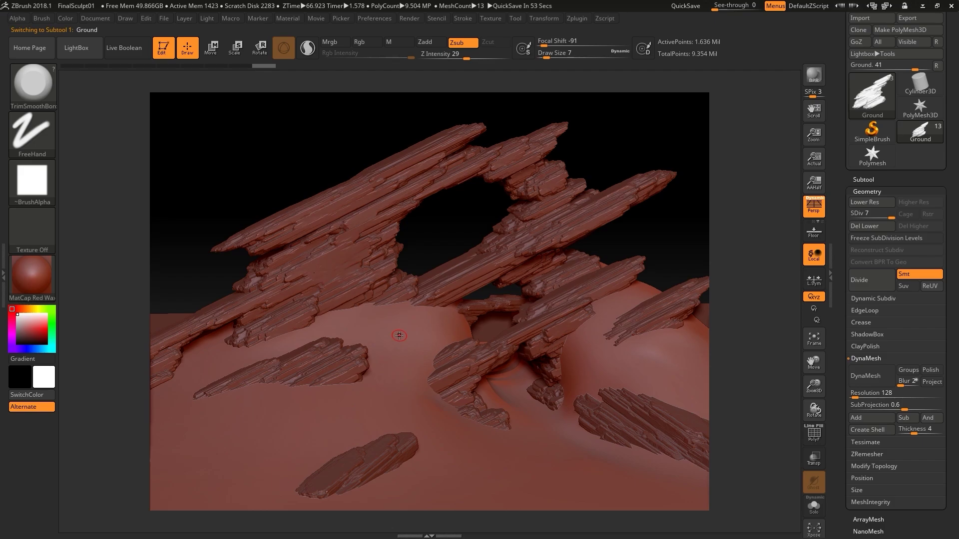
drag(732, 266, 735, 280)
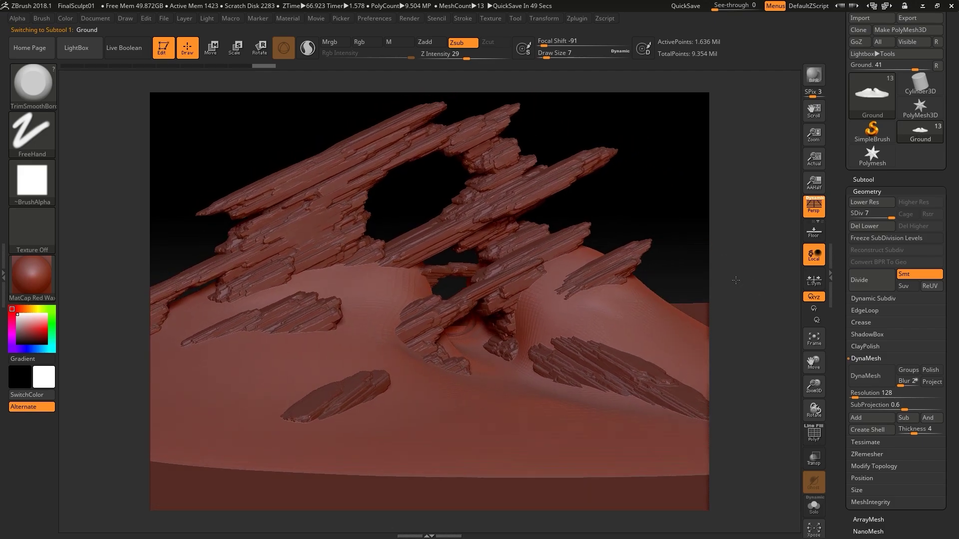
key(b)
key(m)
key(v)
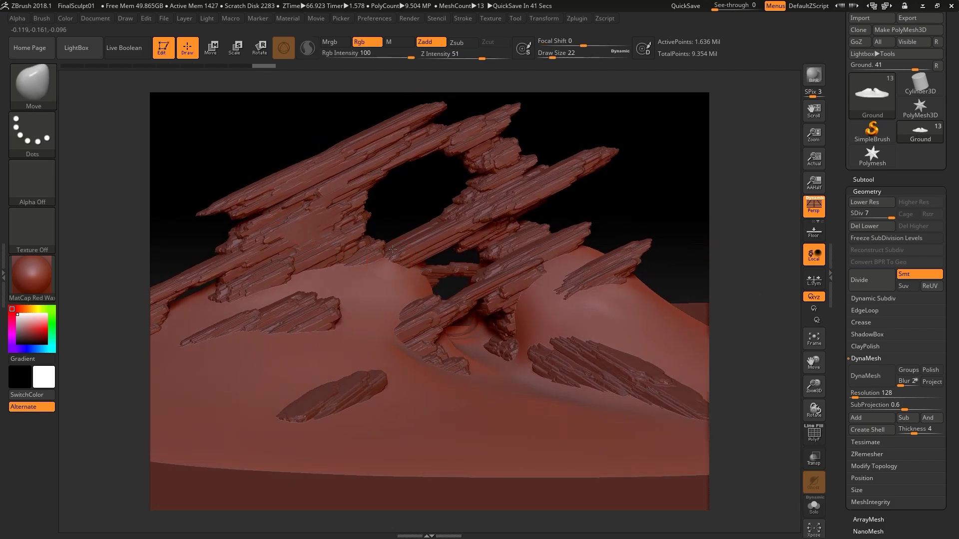
drag(392, 249, 393, 257)
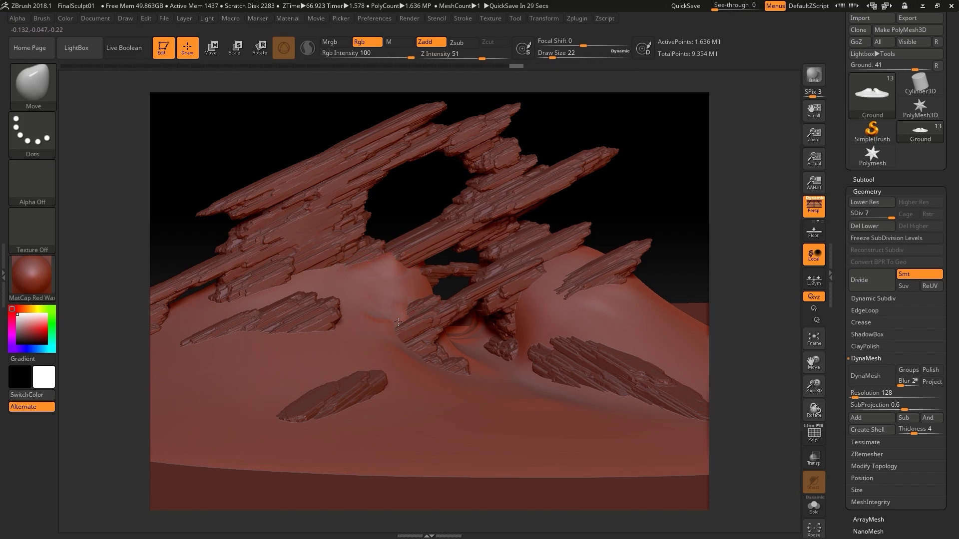
Raise the mound beneath the right-hand rock with the Move brush, enlarging its draw size to 39
right_drag(525, 228, 591, 266)
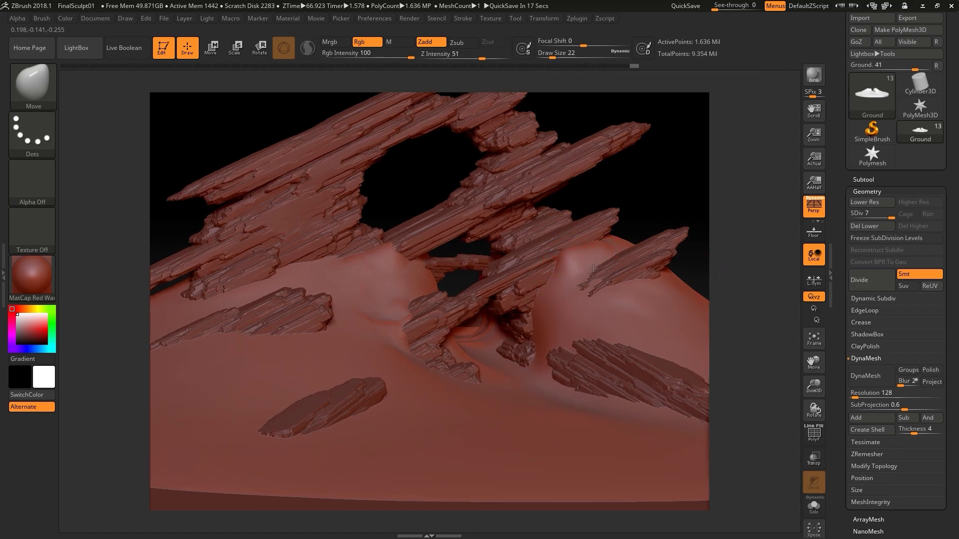
right_drag(616, 282, 643, 279)
mouse_move(591, 297)
right_down()
mouse_move(602, 295)
mouse_move(581, 312)
mouse_move(589, 325)
right_up()
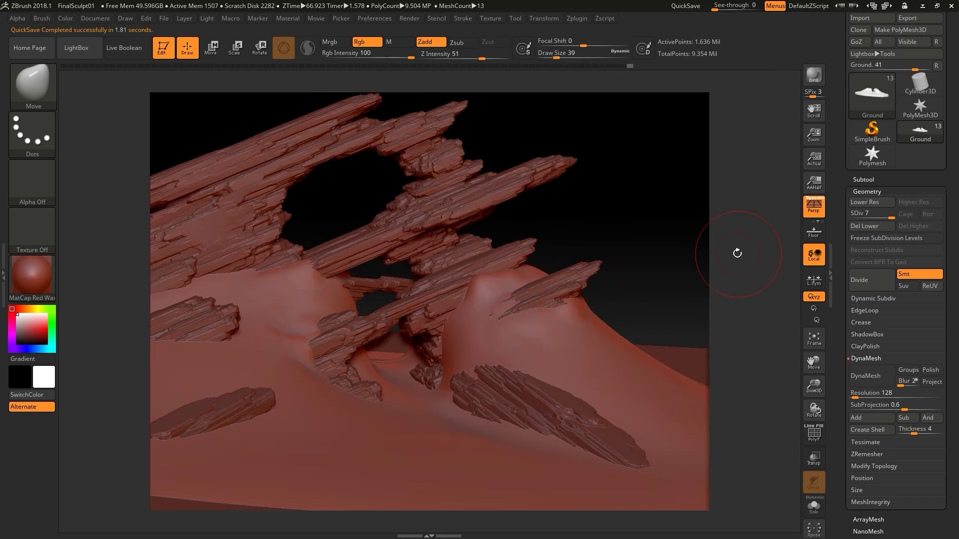
Pull the ground over the long foreground rock's tip and around the small foreground rock, reducing the Move brush's draw size to 27
right_drag(737, 253, 468, 385)
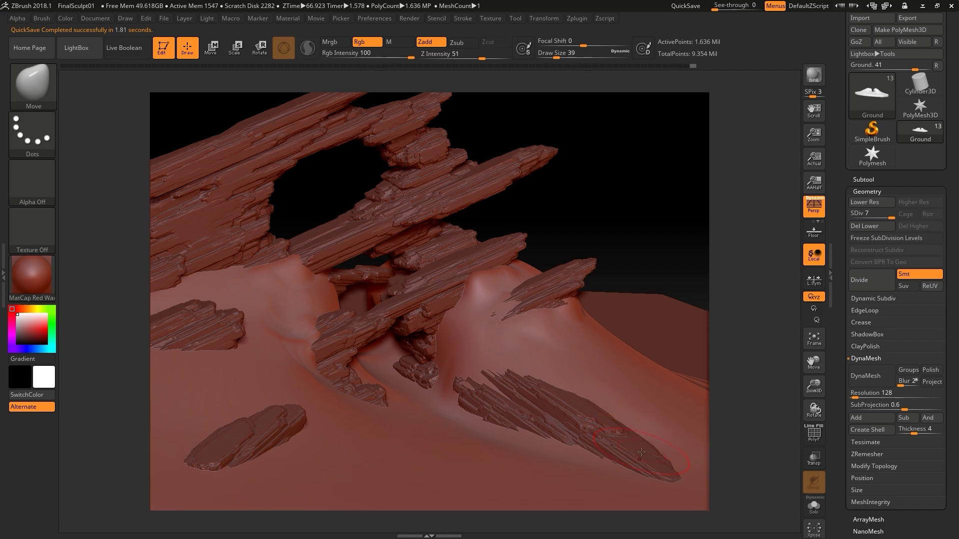
drag(641, 453, 658, 476)
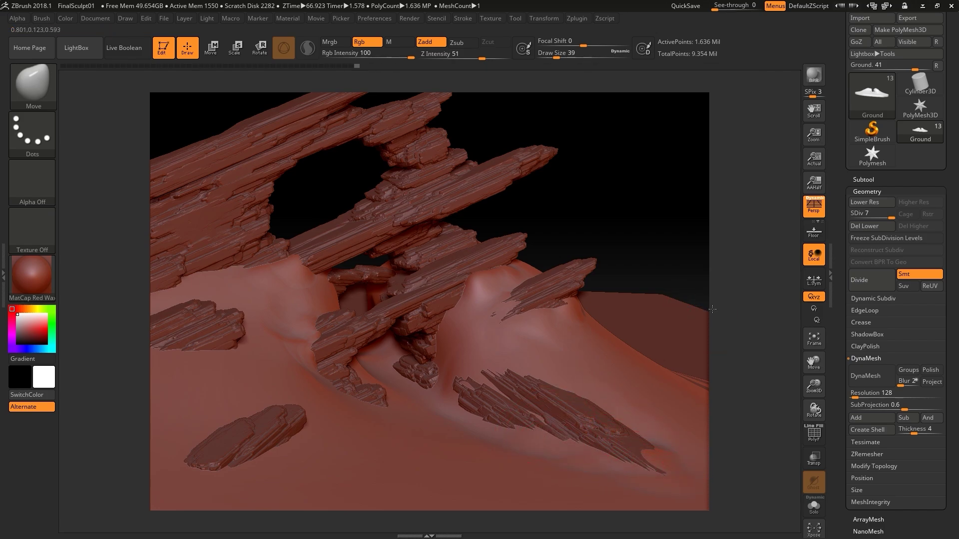
key(ctrl+z)
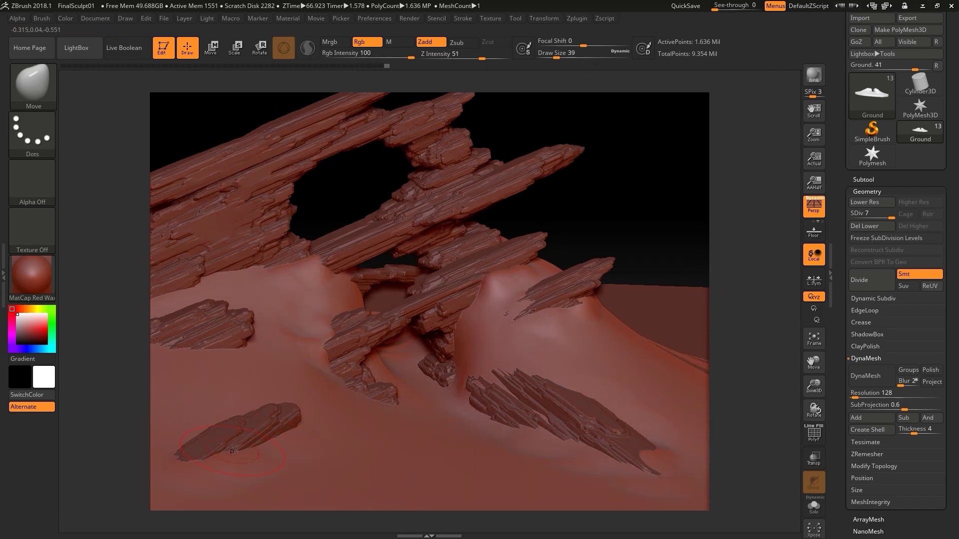
key([)
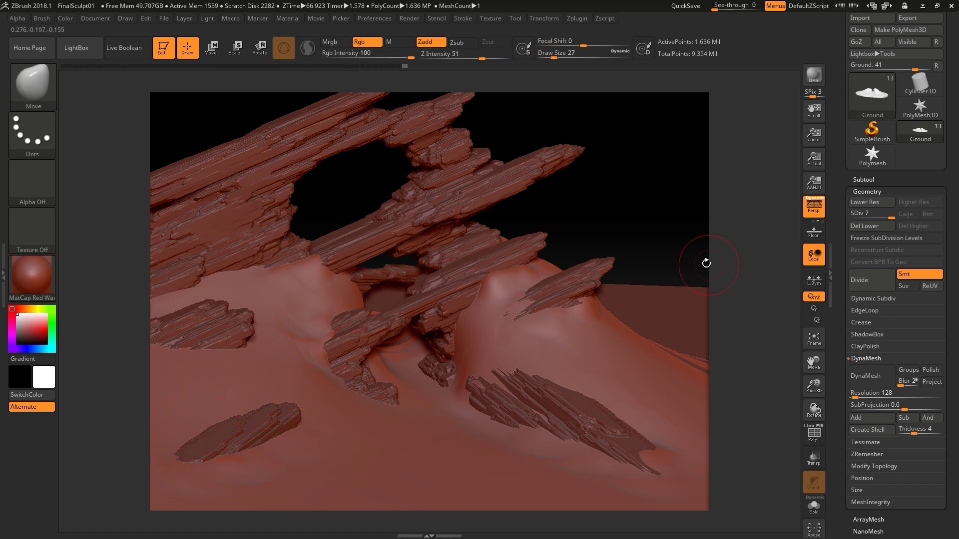
mouse_move(706, 261)
mouse_down()
mouse_move(761, 327)
mouse_move(776, 310)
mouse_up()
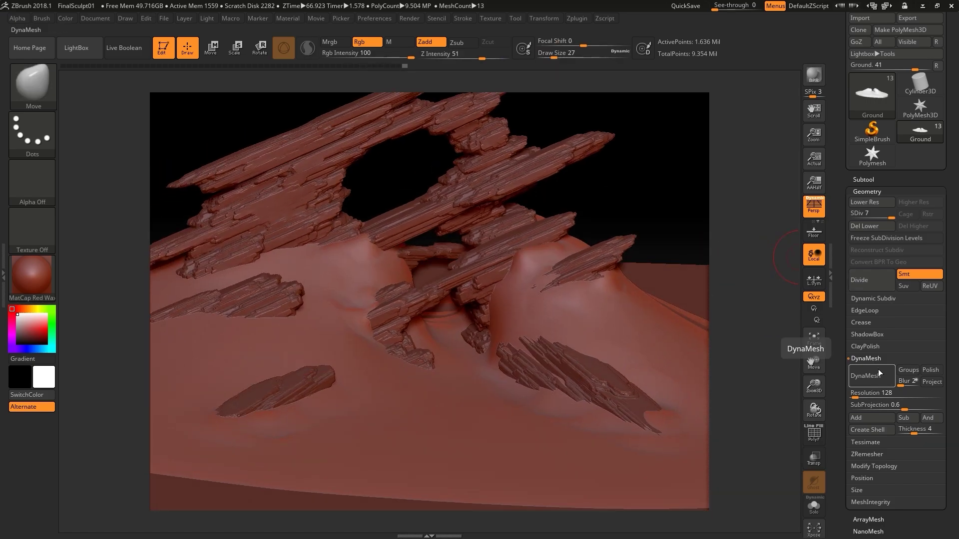
DynaMesh the Ground at resolution 1256 without freezing its subdivision levels
mouse_move(787, 342)
mouse_down()
mouse_move(766, 323)
mouse_move(783, 359)
mouse_move(792, 356)
mouse_up()
click(879, 396)
click(866, 376)
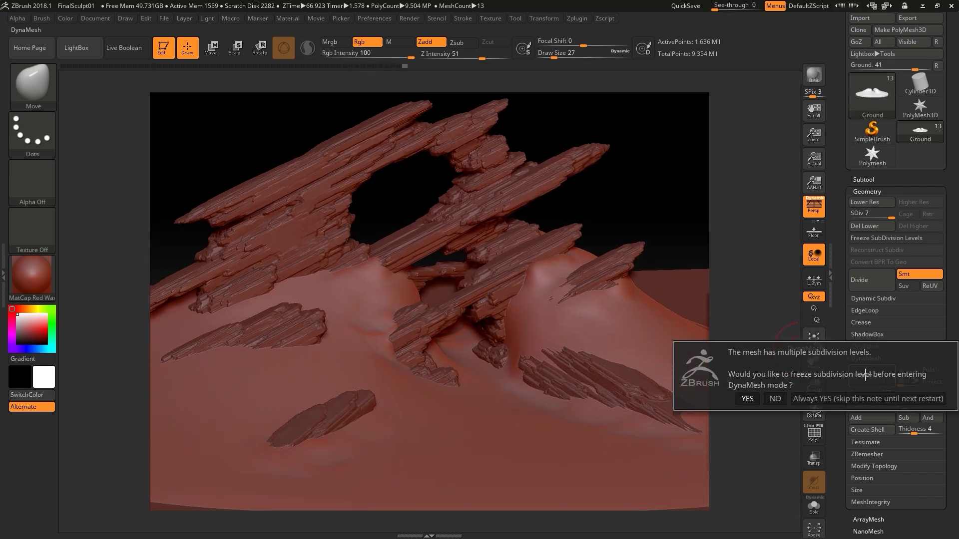
click(776, 398)
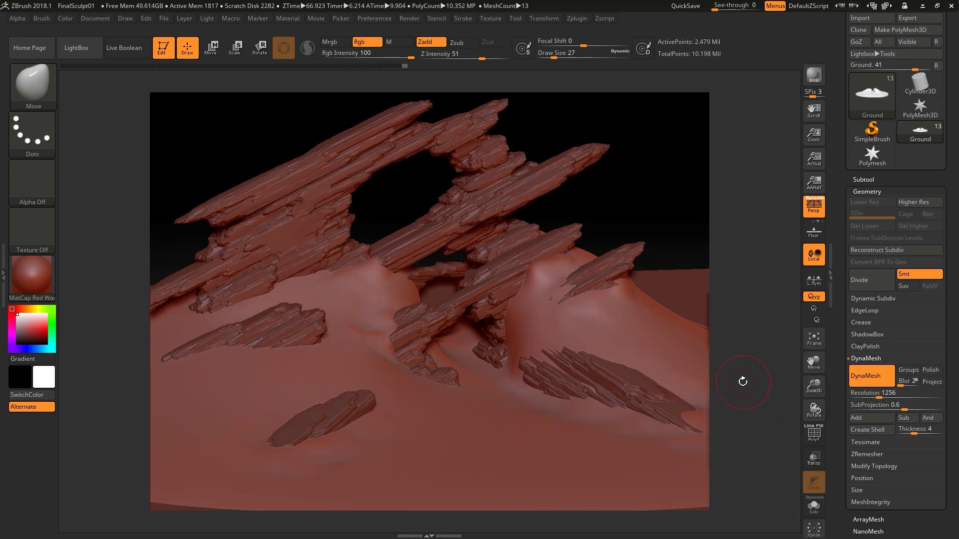
Undo the Ground's DynaMesh and remesh it at a DynaMesh resolution of 432
drag(879, 396, 861, 394)
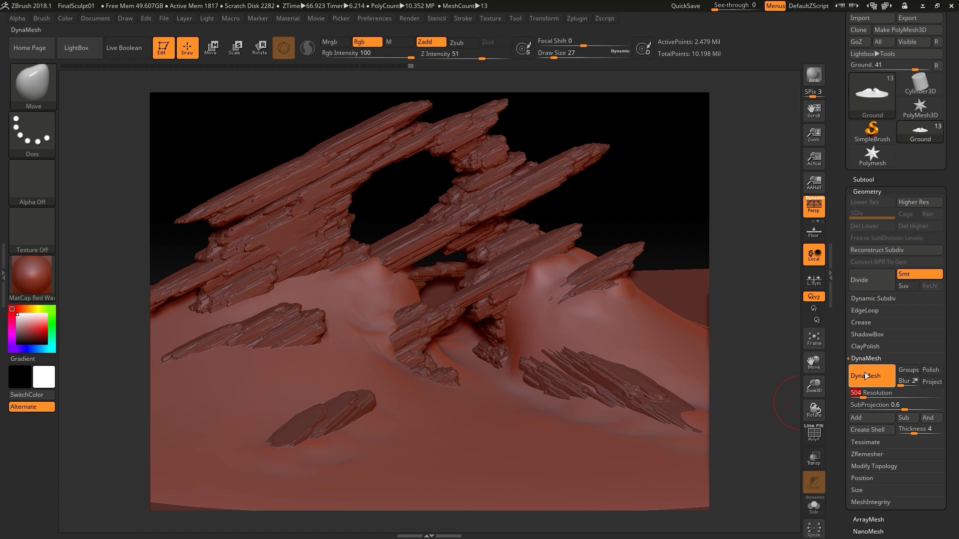
key(ctrl+z)
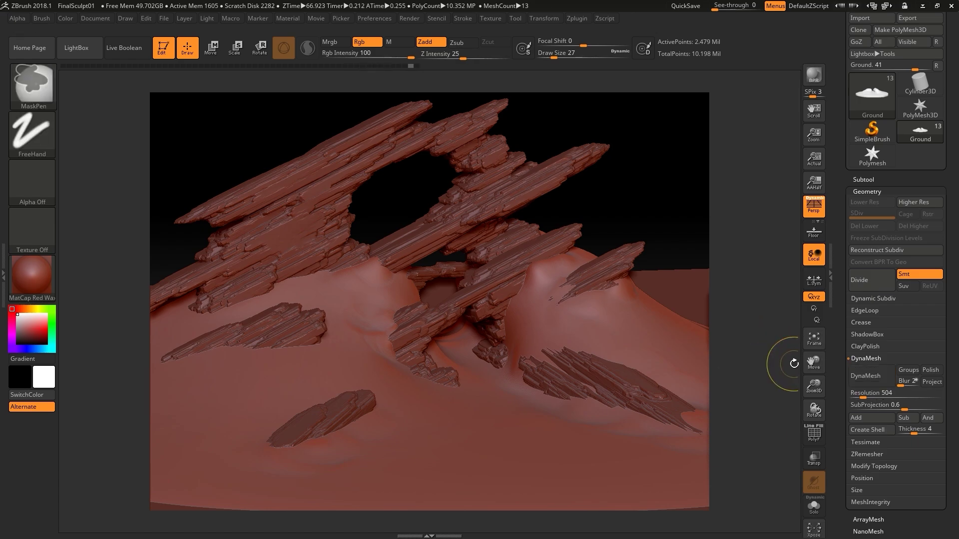
key(ctrl+z)
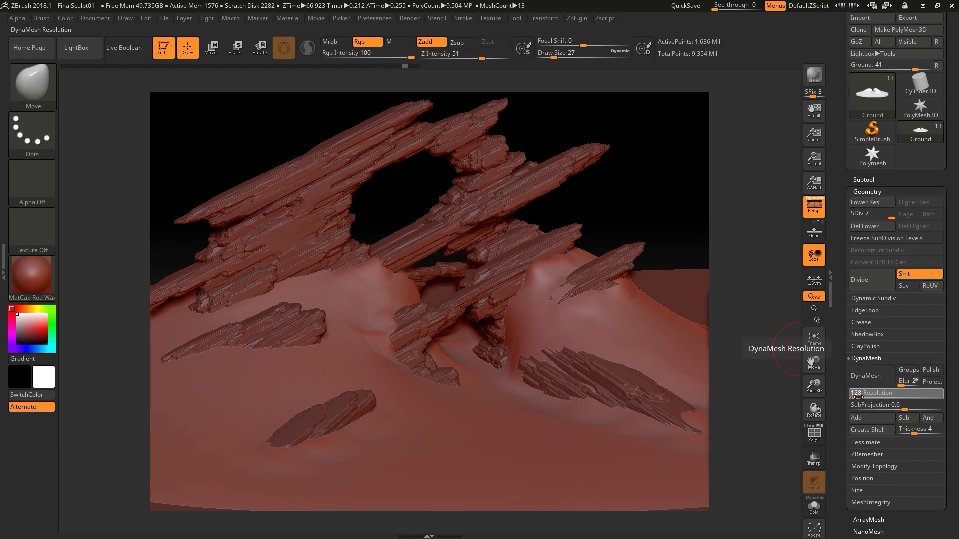
key(ctrl+shift+z)
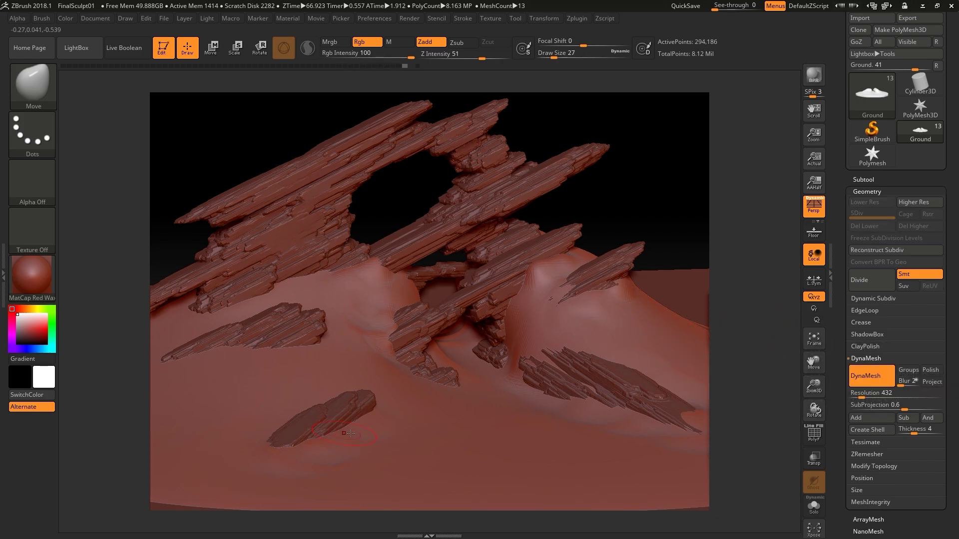
Build up the ground where it meets the rocks beneath the arch, using the ClayTubes brush at Z intensity 49
ctrl+right_drag(329, 435, 420, 334)
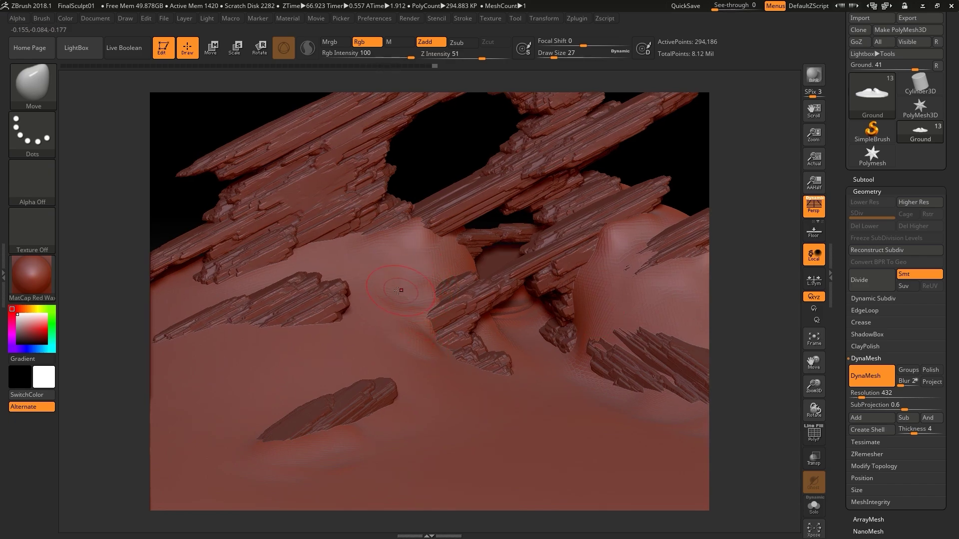
key(b)
key(c)
key(t)
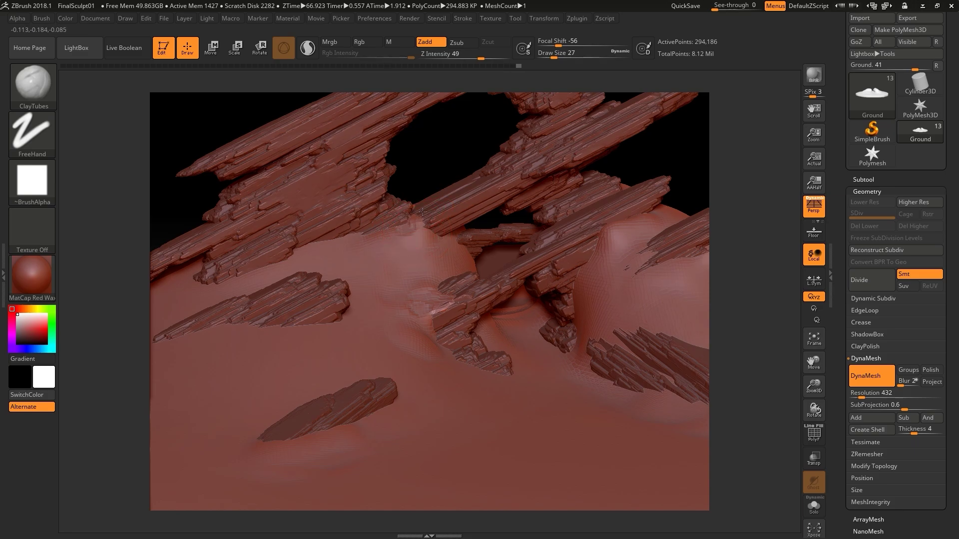
drag(422, 212, 448, 248)
mouse_move(450, 245)
right_down()
mouse_move(499, 259)
mouse_move(474, 250)
right_up()
alt+drag(624, 254, 614, 325)
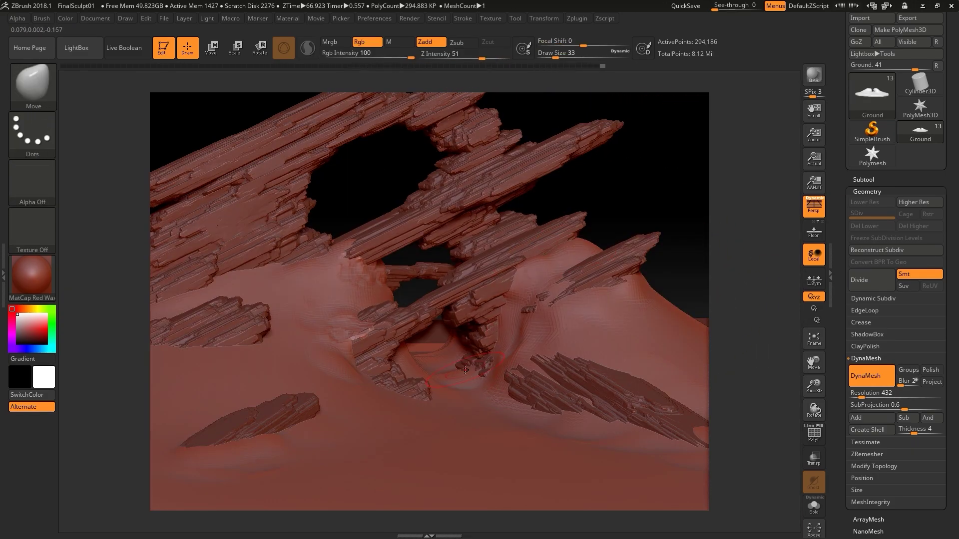
Shape soft drifts of ground around the rock bases, alternating the ClayTubes and Move brushes and blending with Smooth
mouse_move(514, 280)
right_down()
mouse_move(500, 325)
mouse_move(624, 225)
right_up()
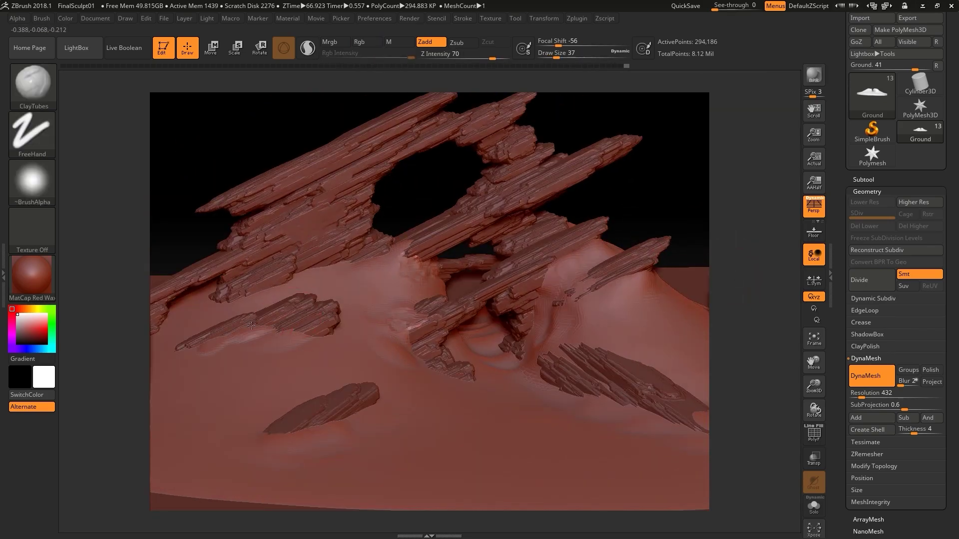
right_drag(251, 325, 349, 300)
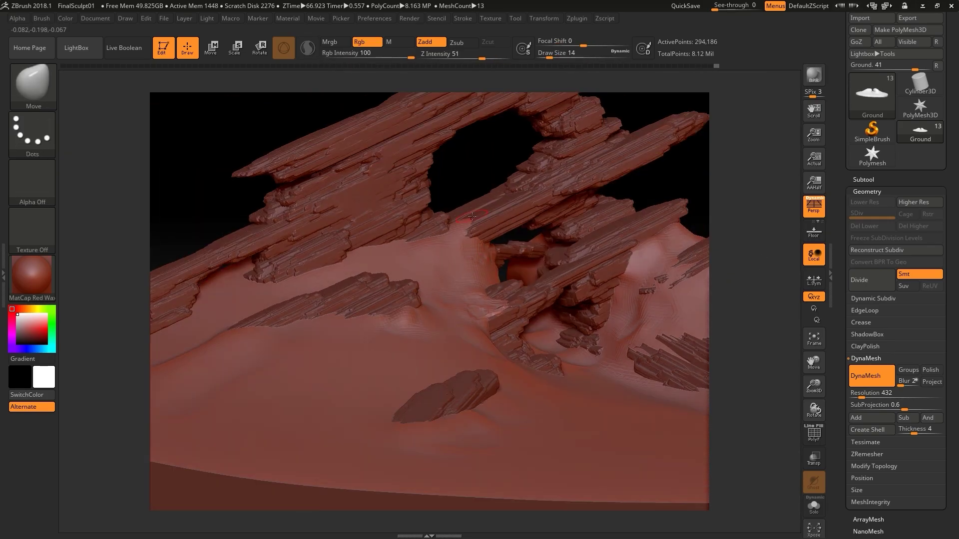
key(s)
mouse_move(456, 216)
right_down()
mouse_move(740, 253)
mouse_move(779, 269)
right_up()
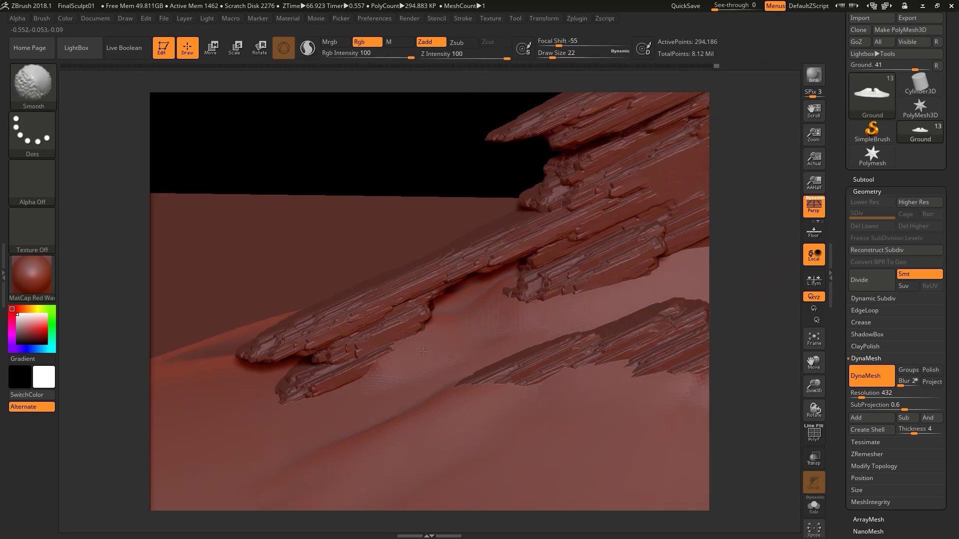
right_drag(423, 352, 553, 229)
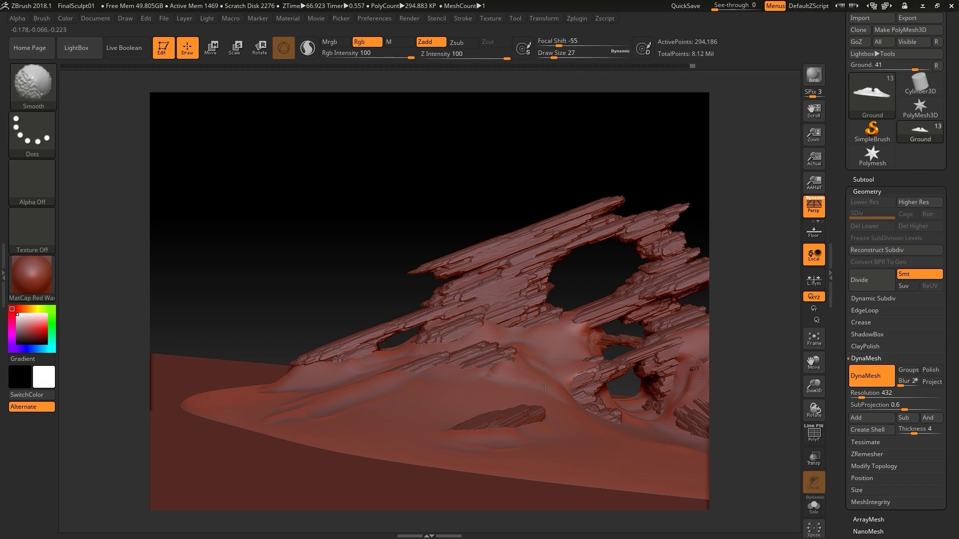
Build up flowing ridges of ground below the arch with the ClayTubes brush at Z intensity 70 and smooth them
mouse_move(316, 210)
right_down()
mouse_move(356, 282)
mouse_move(748, 329)
mouse_move(764, 319)
mouse_move(777, 280)
mouse_move(737, 274)
right_up()
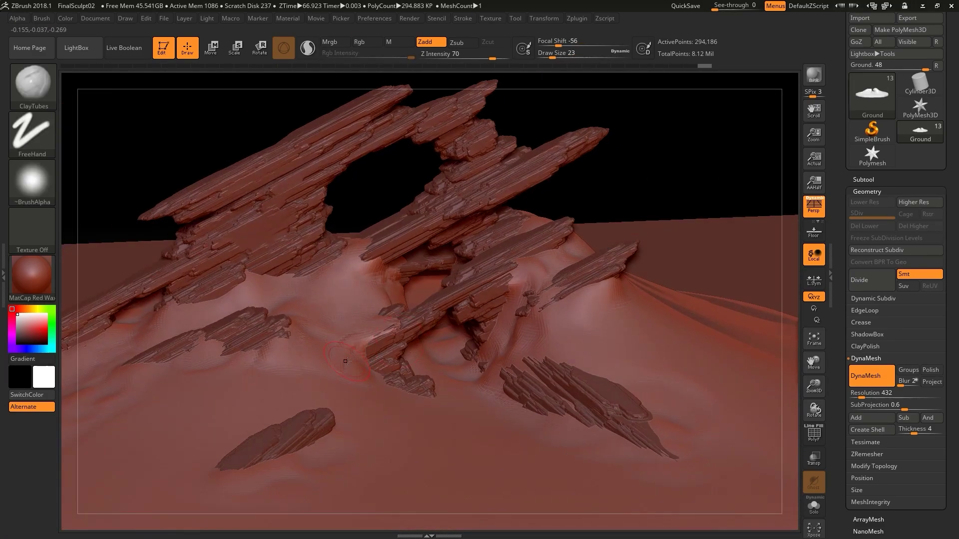
mouse_move(347, 361)
shift+right_down()
mouse_move(377, 517)
mouse_move(574, 309)
mouse_move(689, 264)
mouse_move(424, 310)
shift+right_up()
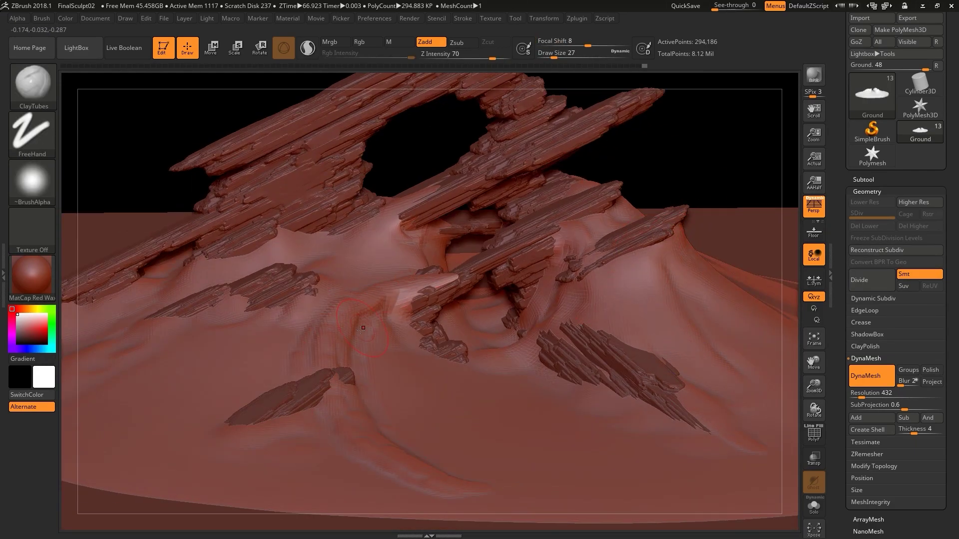
right_drag(380, 224, 171, 268)
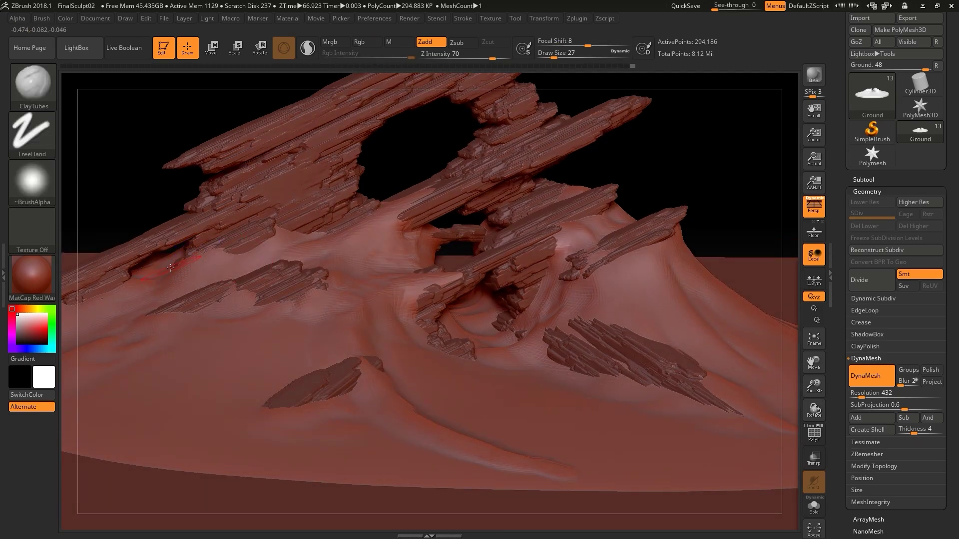
drag(170, 268, 260, 249)
mouse_move(200, 270)
shift+mouse_down()
mouse_move(255, 297)
mouse_move(350, 390)
shift+mouse_up()
drag(395, 329, 387, 292)
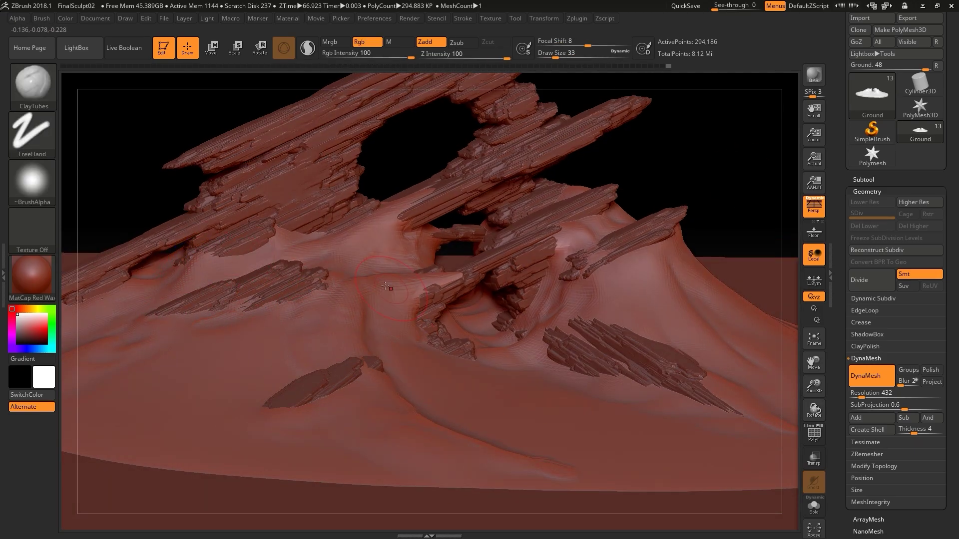
right_drag(386, 286, 359, 214)
key(b)
key(m)
key(v)
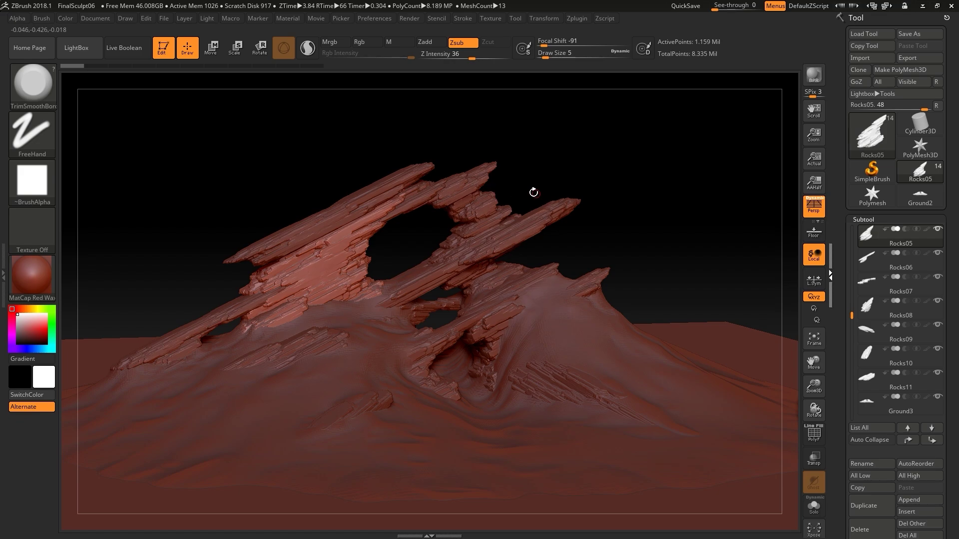
Add a new sculpting layer to the Rocks05 subtool and store a morph target for it
mouse_move(579, 171)
mouse_down()
mouse_move(565, 170)
mouse_move(588, 167)
mouse_move(574, 170)
mouse_up()
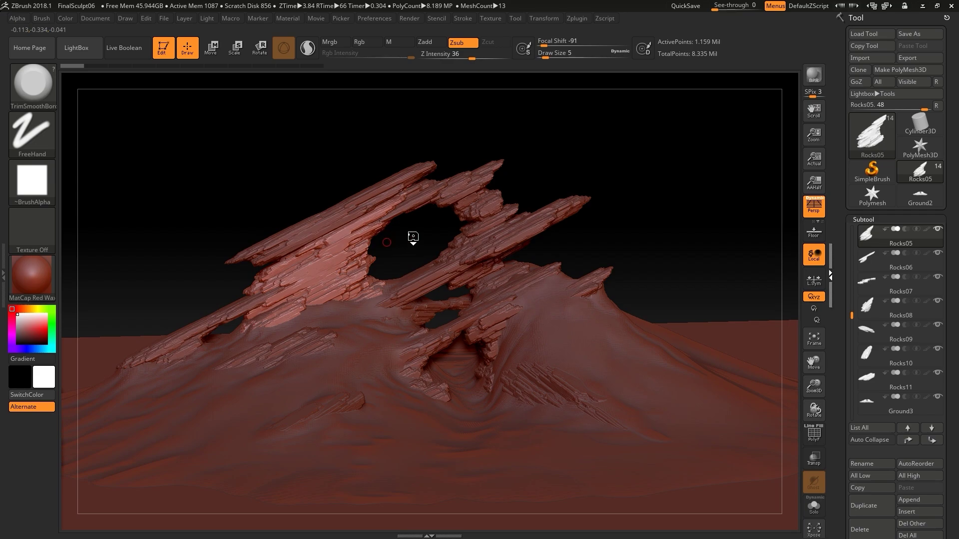
key(f)
scroll(413, 242, up, 5)
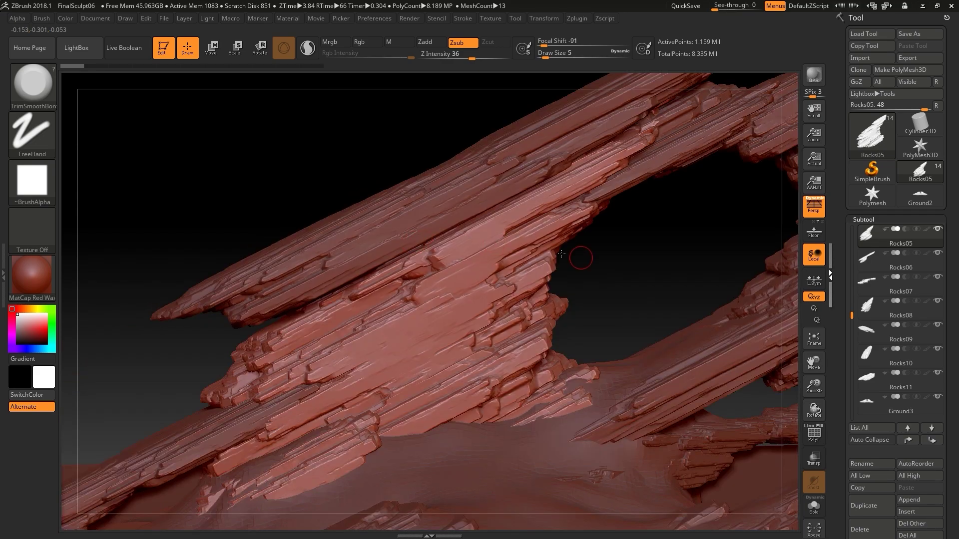
drag(604, 257, 570, 242)
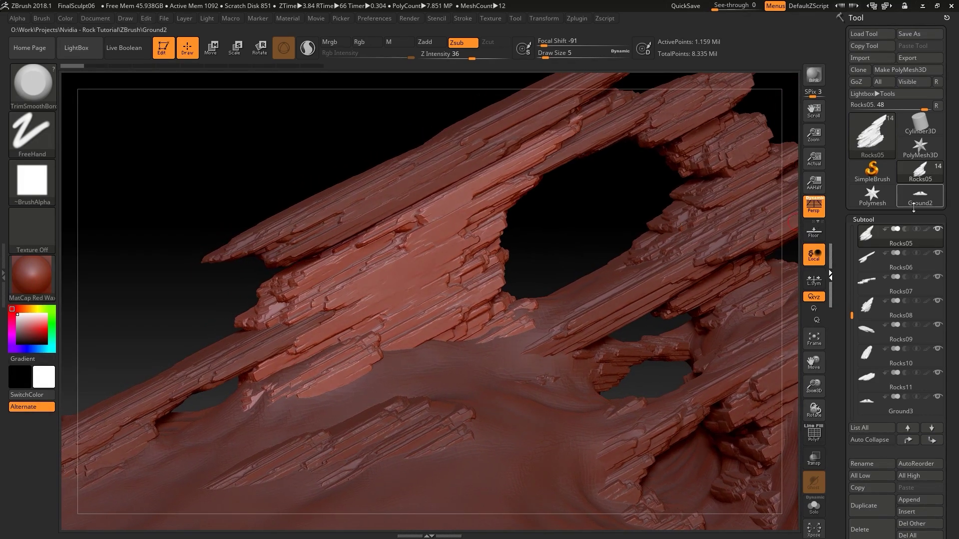
click(870, 218)
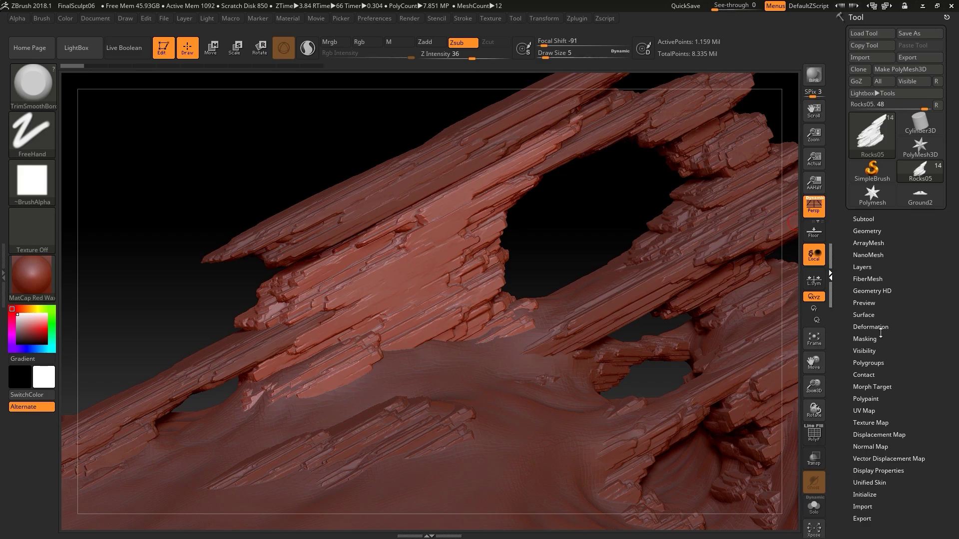
scroll(880, 333, down, 2)
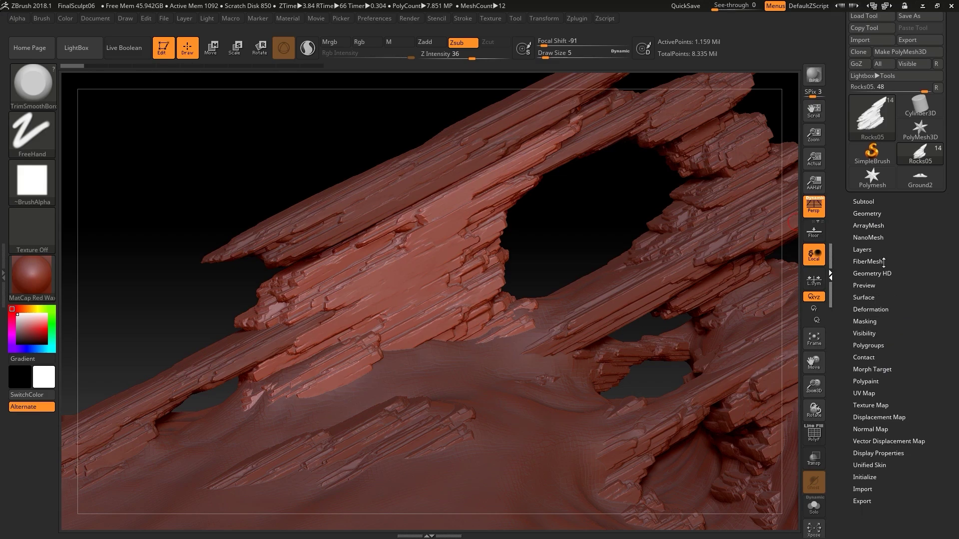
click(866, 250)
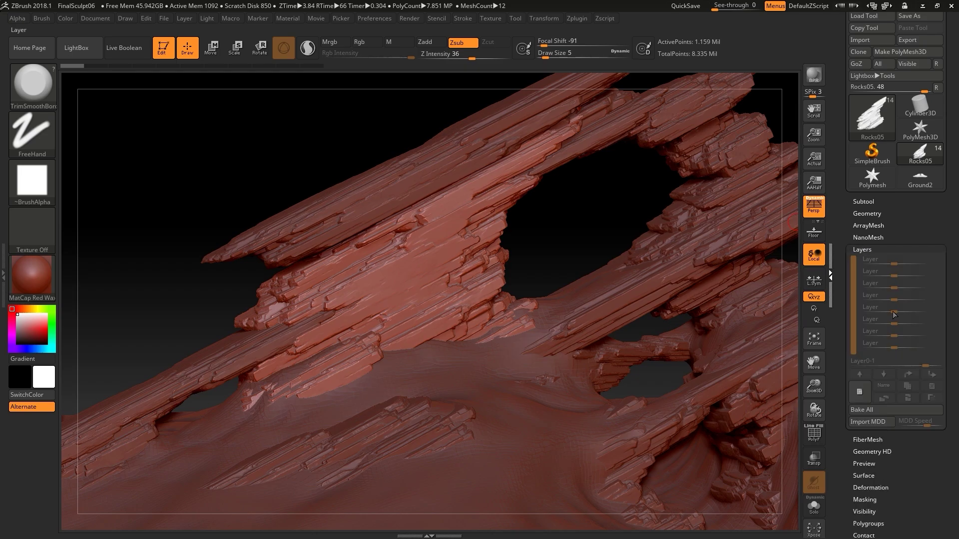
click(865, 392)
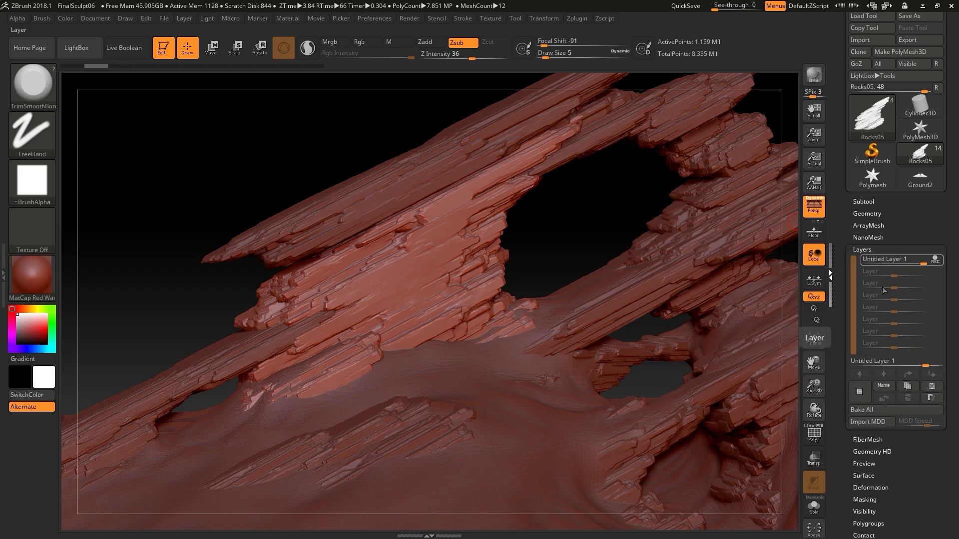
click(872, 249)
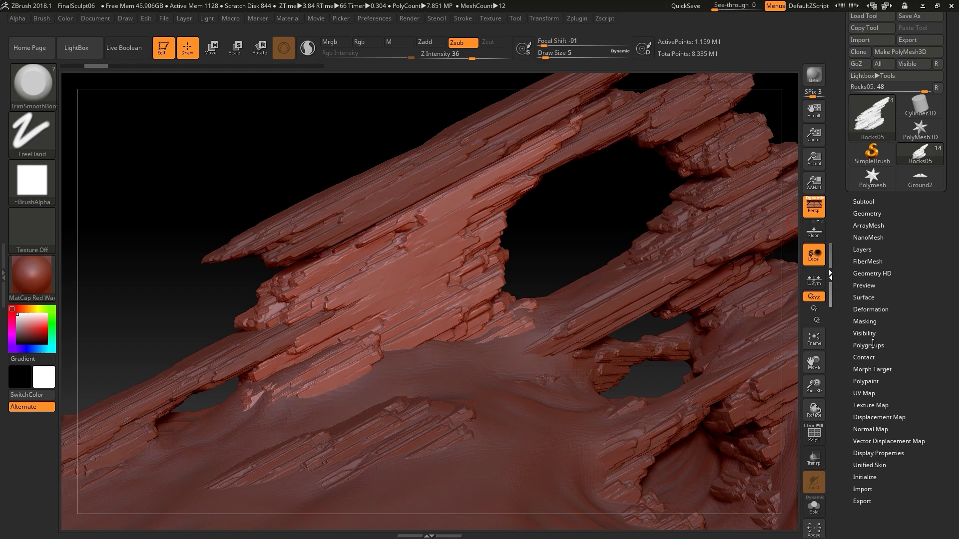
click(875, 369)
click(859, 381)
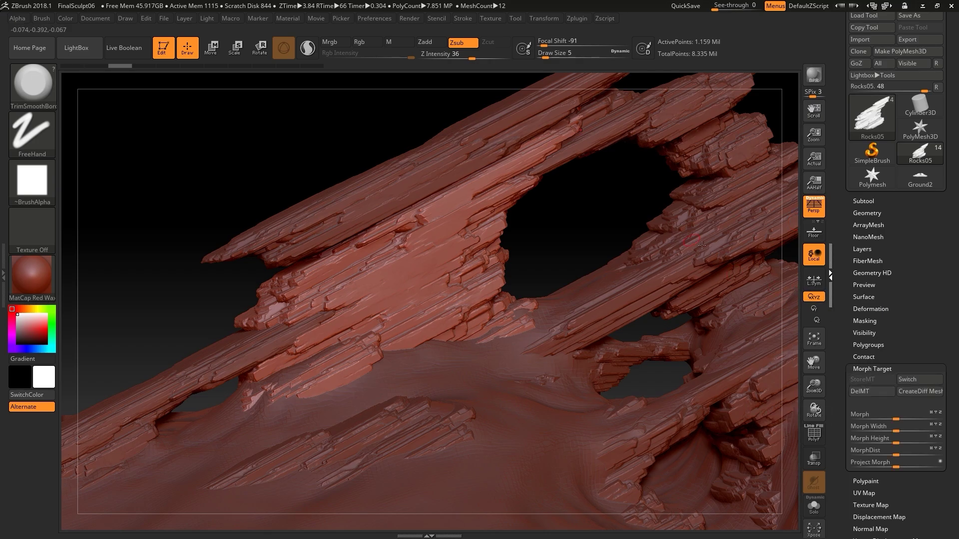
Add a few test bumps in the middle of the flat Rocks05 face with the ClayTubes brush at Z intensity 70
mouse_move(598, 211)
alt+mouse_down()
mouse_move(573, 229)
mouse_move(587, 264)
alt+mouse_up()
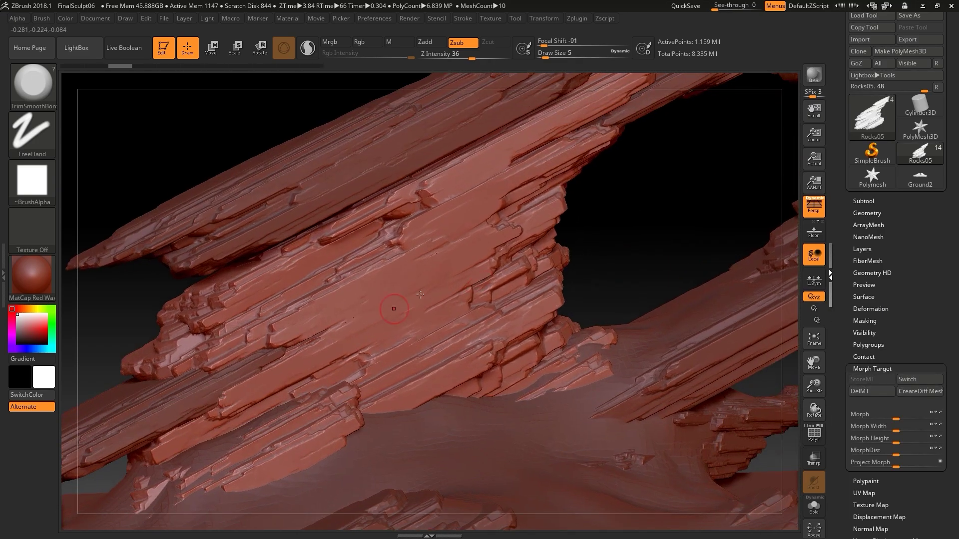
key(b)
key(c)
key(t)
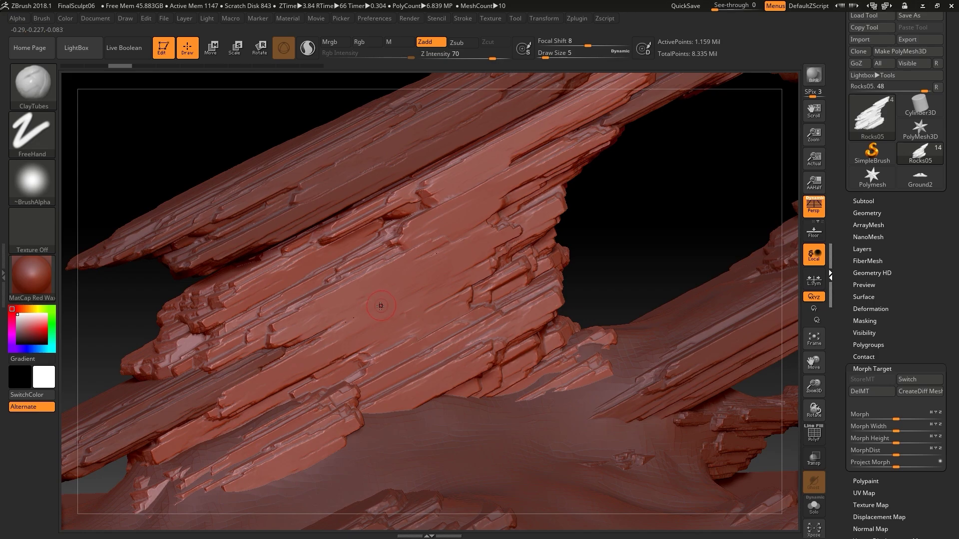
drag(395, 297, 401, 303)
Set up the Morph brush with Alpha 28, Z intensity 35 and focal shift -79, and erase the test bumps
key(b)
key(m)
key(r)
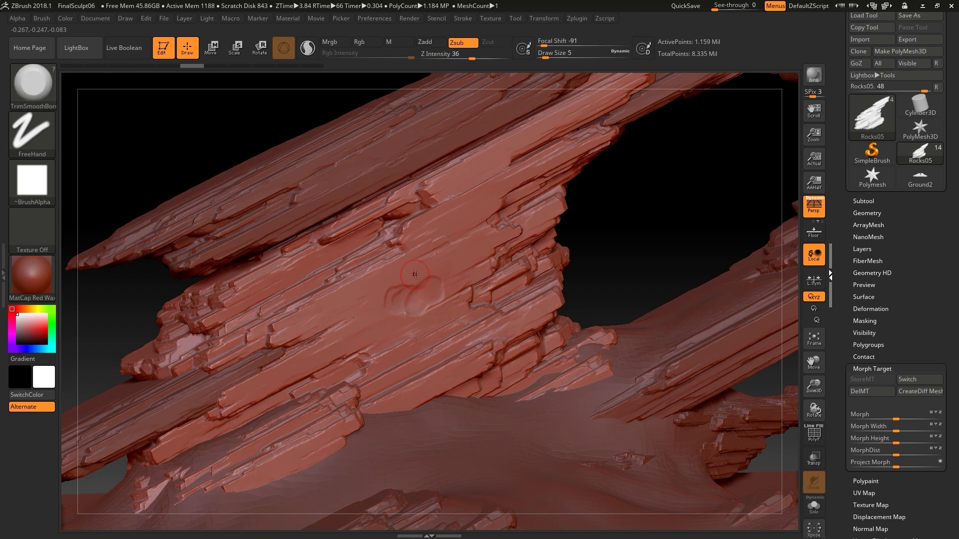
click(32, 182)
click(189, 188)
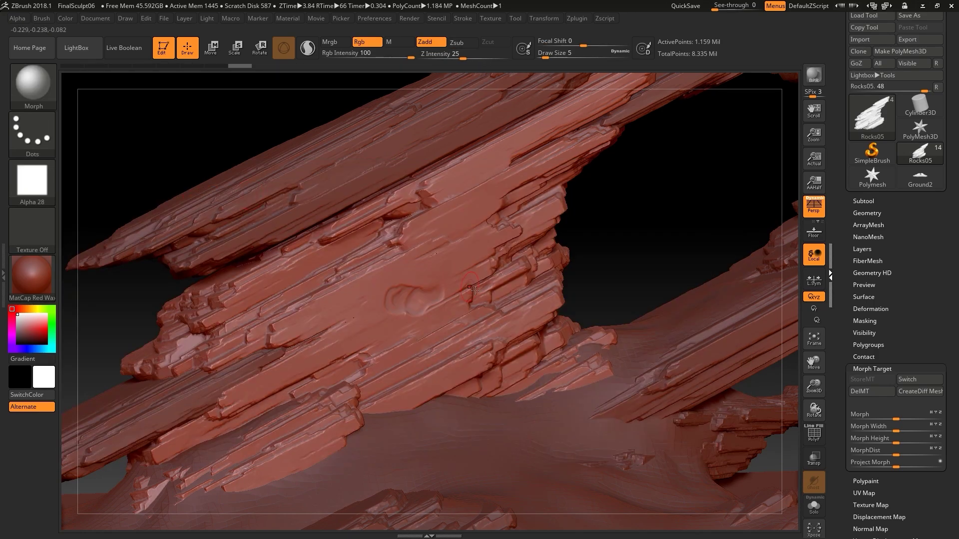
drag(463, 58, 470, 58)
drag(583, 46, 548, 46)
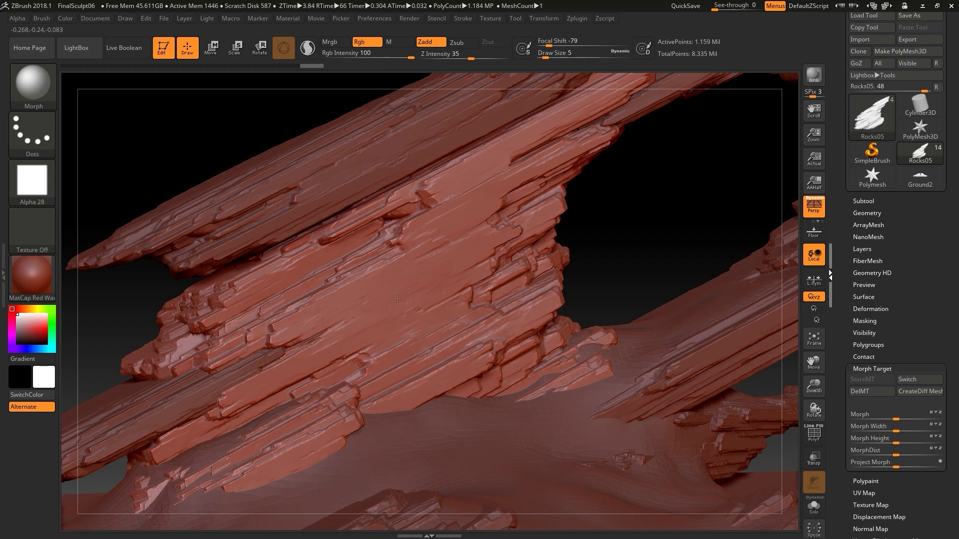
Stamp fractured rock detail on the lower part of the Rocks05 face with the JRO_RockWall01 brush, redoing the first stamp
click(38, 87)
click(129, 409)
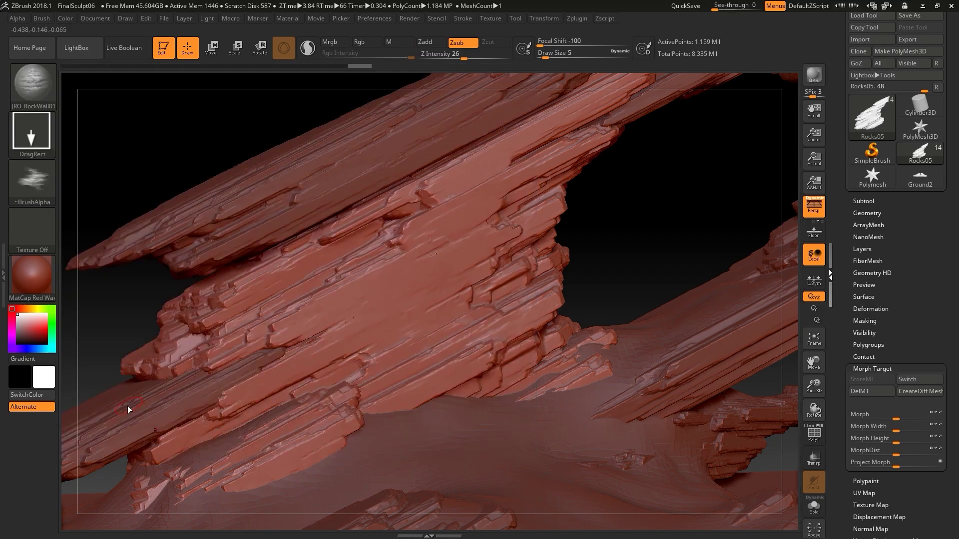
drag(622, 227, 494, 286)
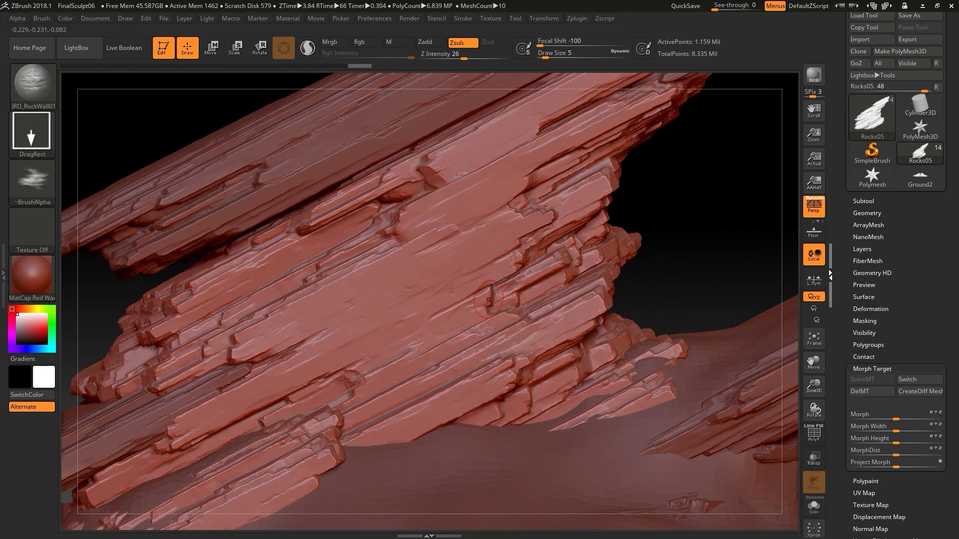
drag(337, 332, 359, 385)
key(ctrl+z)
drag(342, 336, 355, 328)
Blend the edges of the stamped rock detail back into the face with the Morph brush at draw size 3
key(b)
key(m)
key(o)
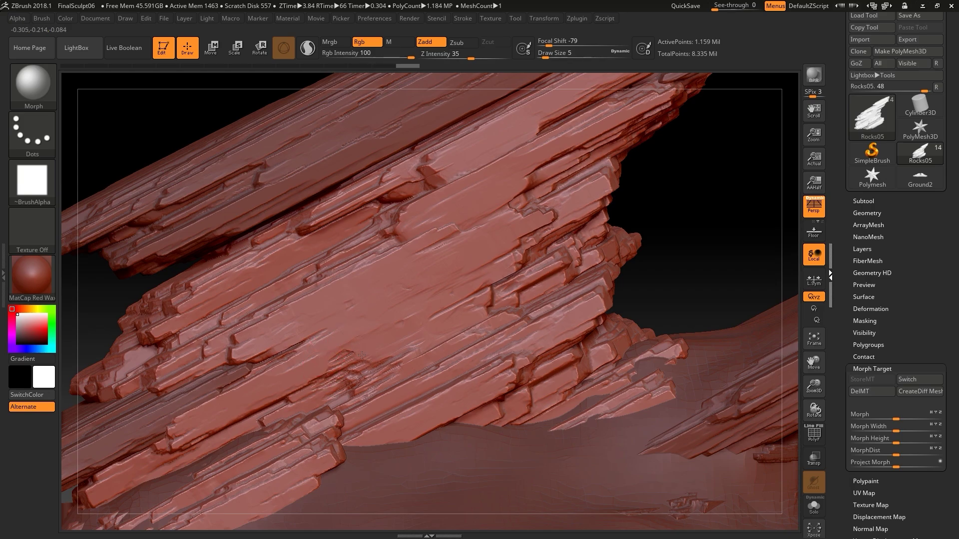
key(s)
drag(377, 352, 373, 352)
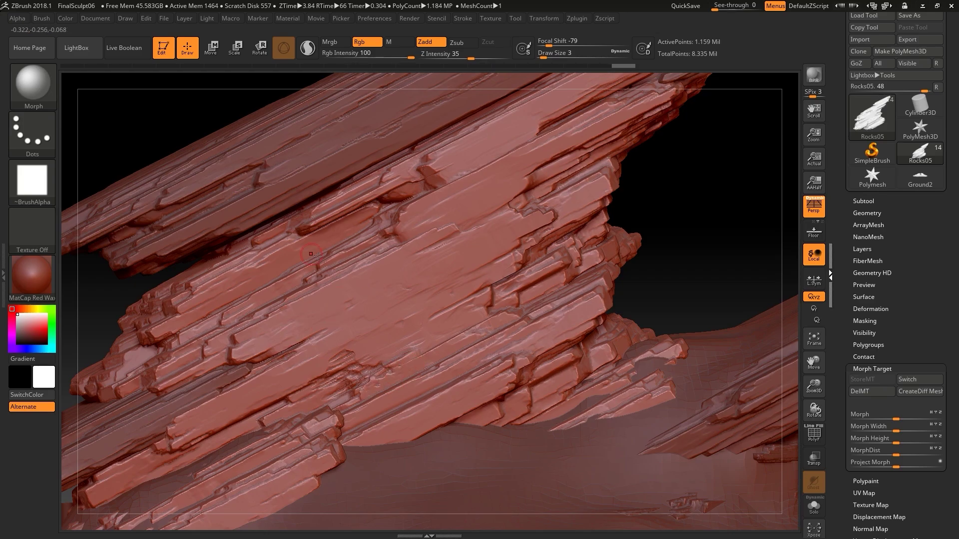
Stamp a second patch of JRO_RockWall01 detail on the left ledge of the Rocks05 face
click(33, 83)
click(130, 379)
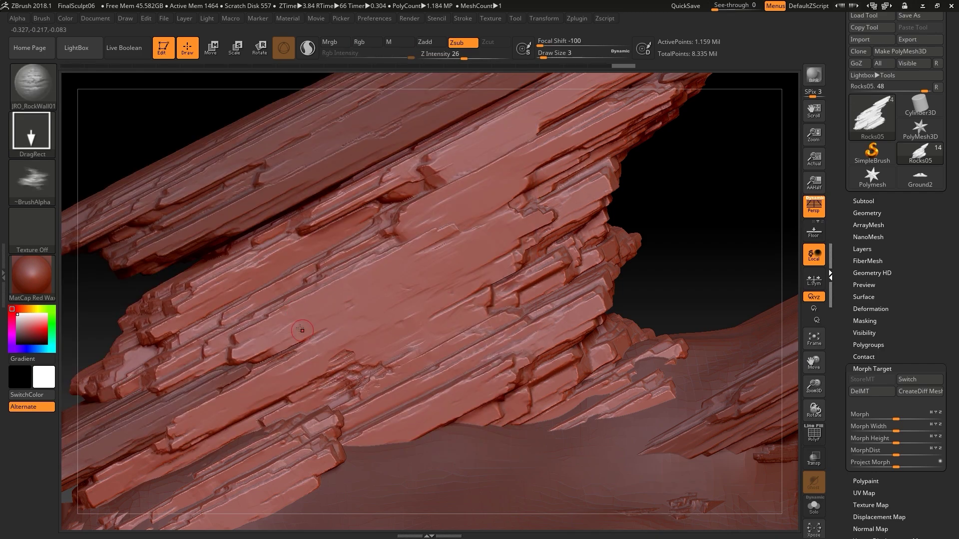
mouse_move(282, 308)
mouse_down()
mouse_move(257, 267)
mouse_move(275, 313)
mouse_up()
Soften the left ledge's stamped detail into the surrounding rock with the Morph brush
key(b)
key(m)
key(r)
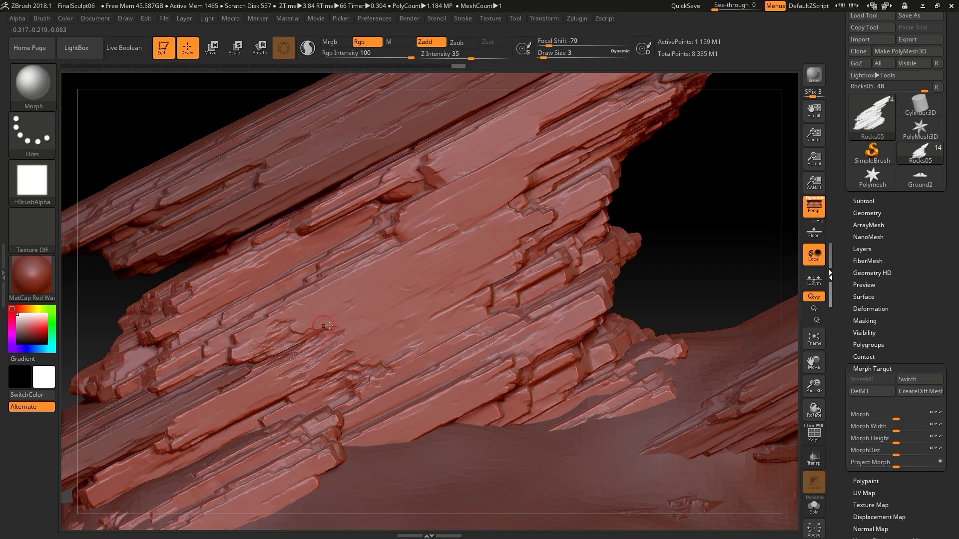
mouse_move(304, 371)
mouse_down()
mouse_move(260, 349)
mouse_move(300, 356)
mouse_up()
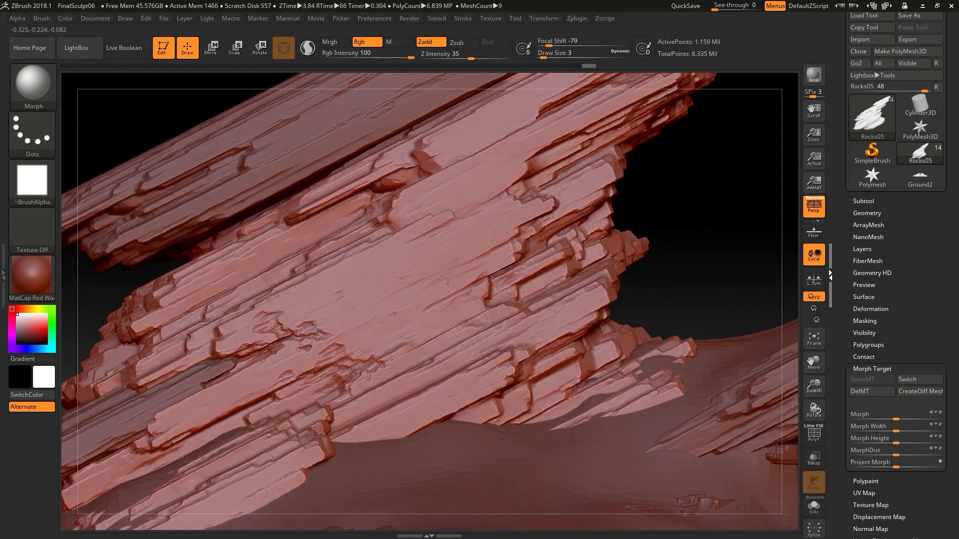
mouse_move(300, 325)
mouse_down()
mouse_move(272, 315)
mouse_move(327, 300)
mouse_up()
drag(699, 214, 724, 222)
Stamp more JRO_RockWall01 fractures between the existing details on the lower left of the rock face
key(b)
click(149, 183)
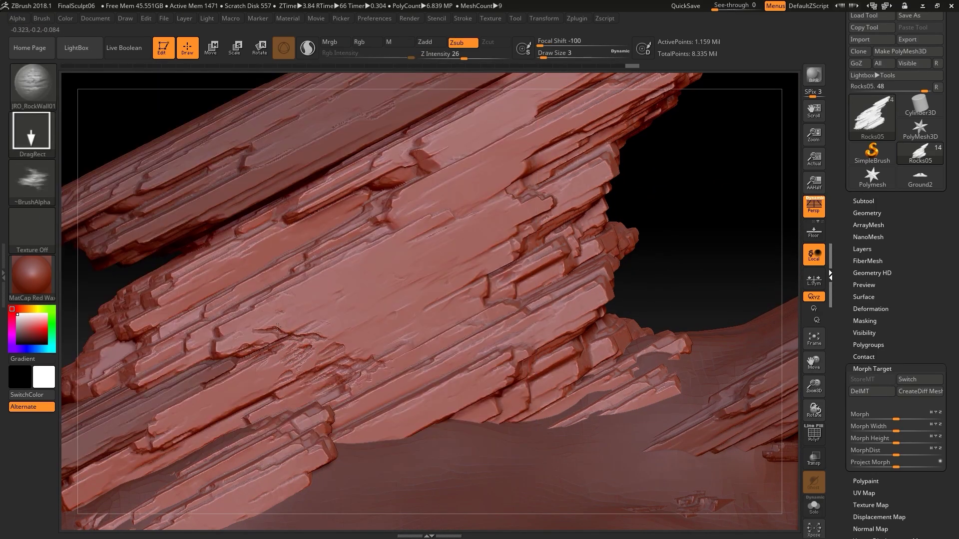
click(34, 82)
click(70, 183)
mouse_move(296, 356)
mouse_down()
mouse_move(319, 372)
mouse_move(348, 341)
mouse_move(284, 333)
mouse_up()
drag(677, 254, 270, 326)
Stamp another broken patch near the right end of the flat slab and return to the Morph brush
alt+drag(682, 203, 661, 265)
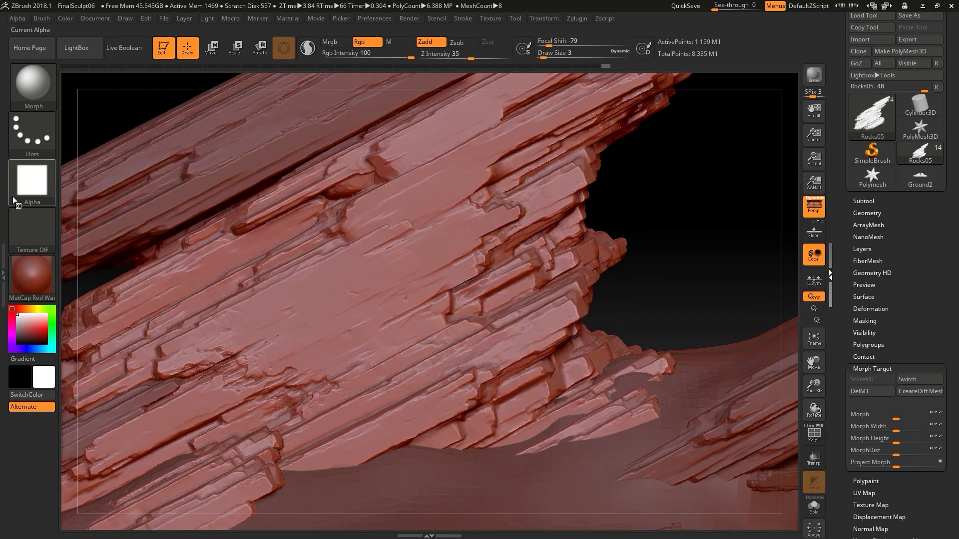
key(2)
mouse_move(441, 328)
mouse_down()
mouse_move(391, 288)
mouse_move(423, 350)
mouse_up()
key(1)
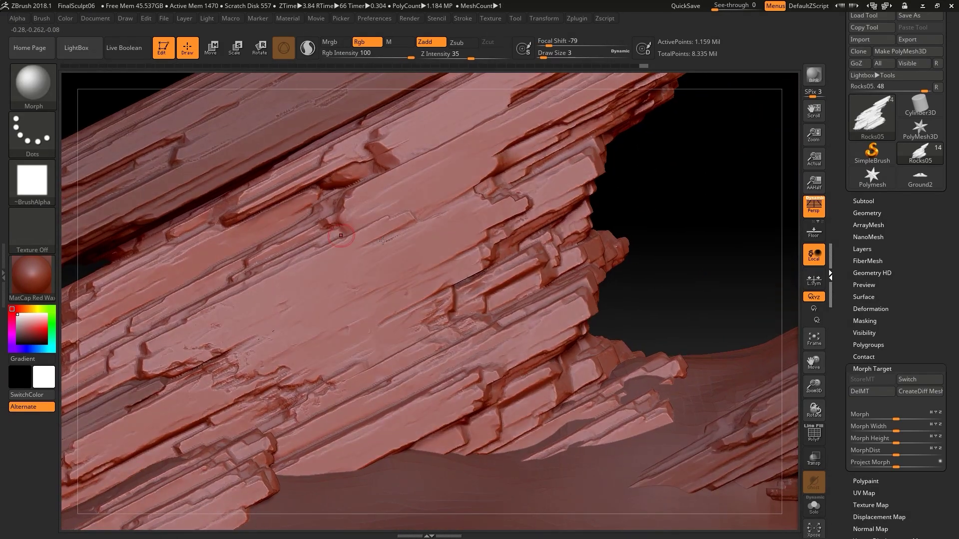
Choose the JRO_RockTrim02 brush and try diagonal strokes across the rock face, including one at draw size 87, undoing each
click(33, 84)
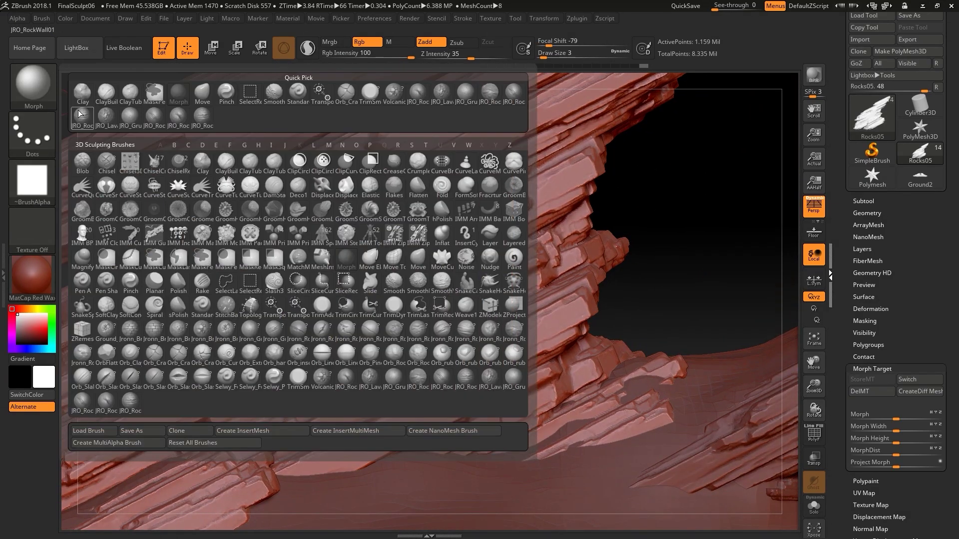
click(106, 402)
drag(407, 291, 458, 254)
key(ctrl+z)
key(s)
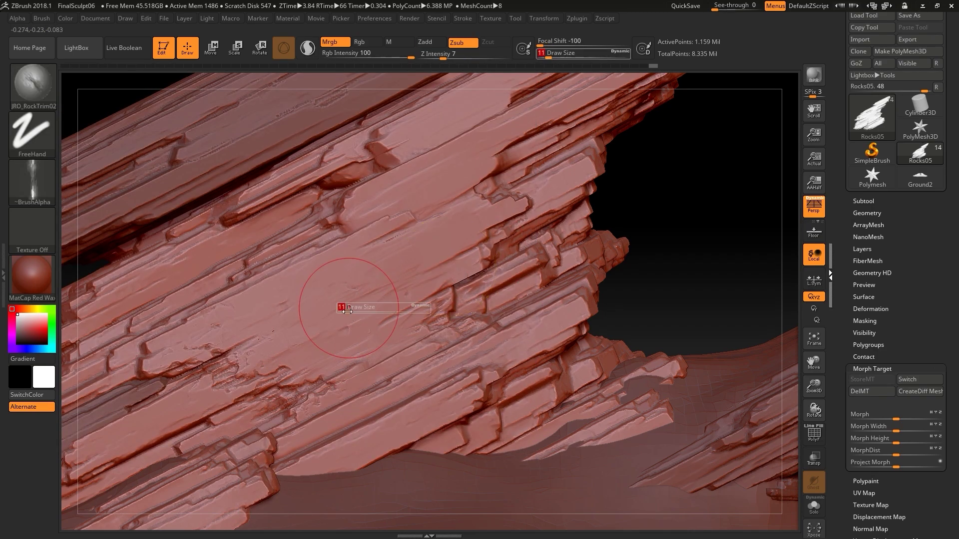
key(s)
drag(358, 315, 375, 315)
drag(314, 348, 487, 248)
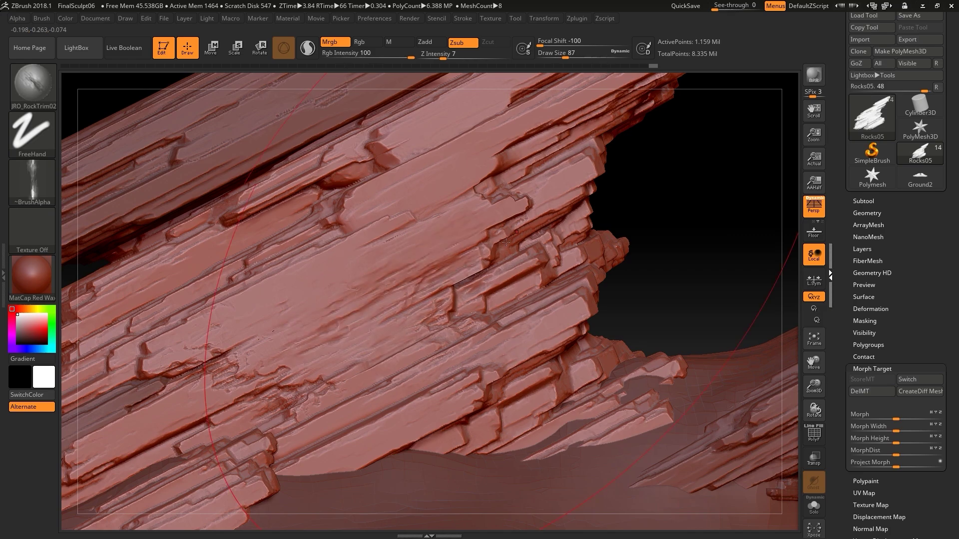
key(ctrl+z)
Try another diagonal JRO_RockTrim02 stroke along the middle of the face at a different draw size
key(s)
click(324, 321)
drag(299, 323, 492, 238)
key(ctrl+z)
Try several JRO_RockTrim02 strokes along the rock's grain at draw size 29, undoing each one
key(s)
click(358, 302)
drag(300, 323, 561, 196)
key(ctrl+z)
drag(287, 306, 489, 202)
key(ctrl+z)
drag(369, 230, 574, 95)
key(ctrl+z)
drag(254, 351, 324, 325)
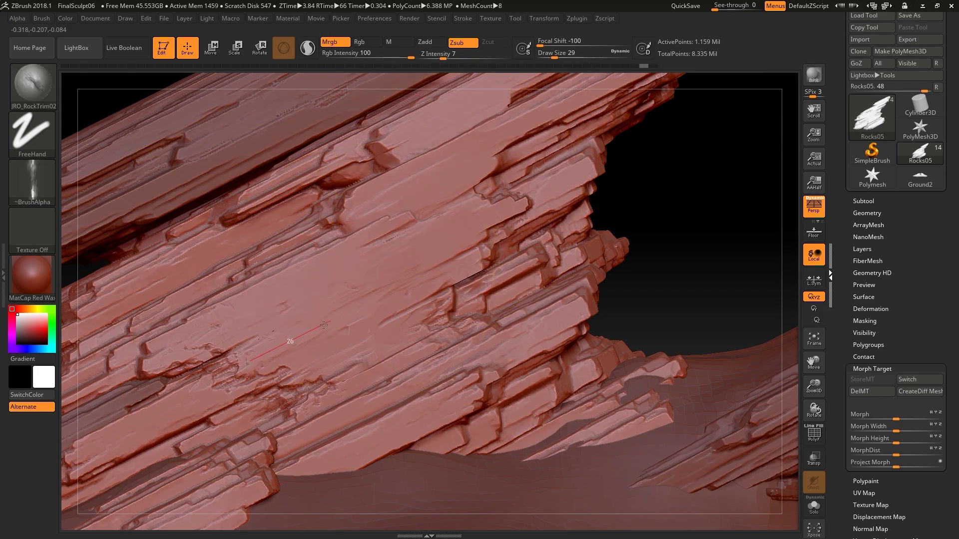
drag(499, 234, 499, 235)
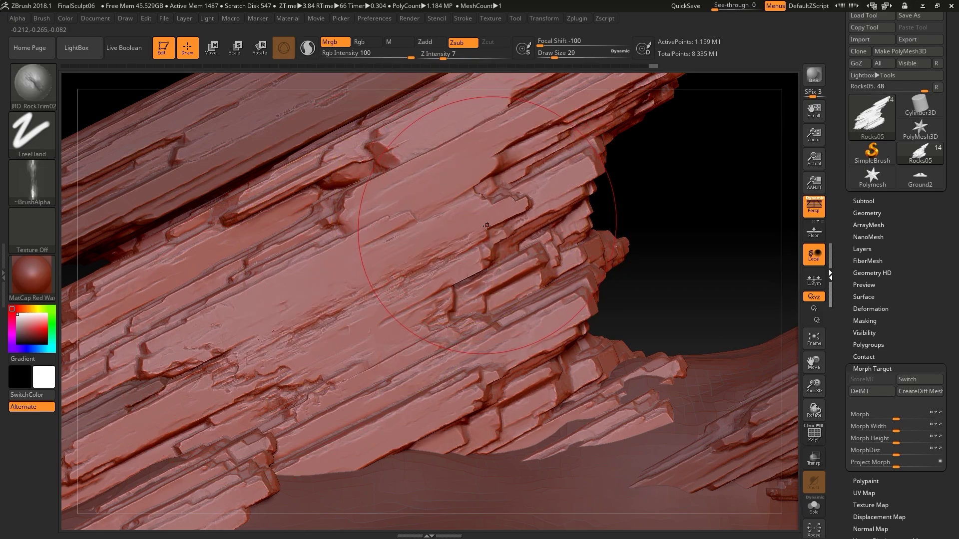
key(ctrl+z)
Try a JRO_RockTrim02 stroke diagonally across the rock face at draw size 54 and undo it
key(s)
click(353, 301)
drag(480, 114, 381, 258)
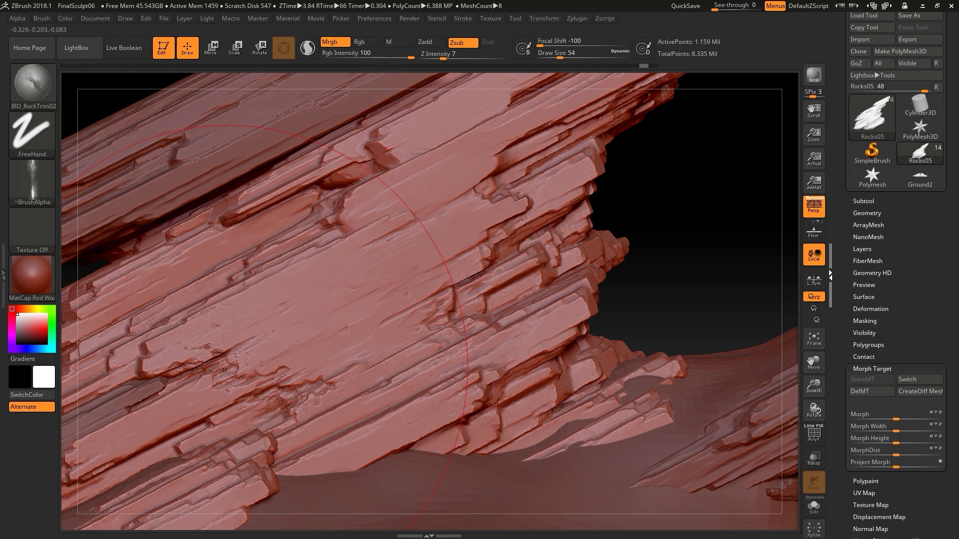
key(ctrl+z)
key(ctrl+z)
Carve a JRO_RockTrim02 stroke along the grain through the middle of the face and fade it with the Morph brush at draw size 6
drag(239, 362, 542, 216)
key(b)
key(m)
key(o)
key(s)
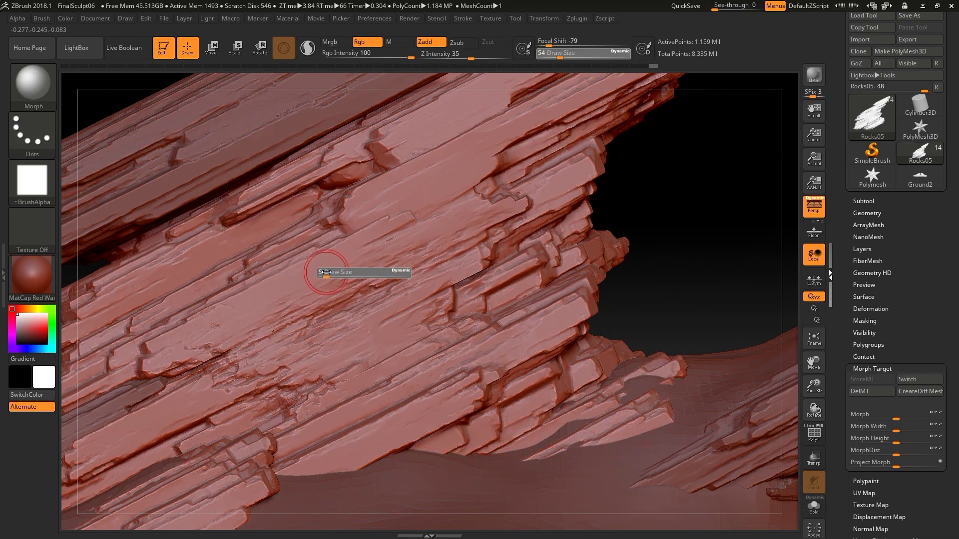
click(325, 273)
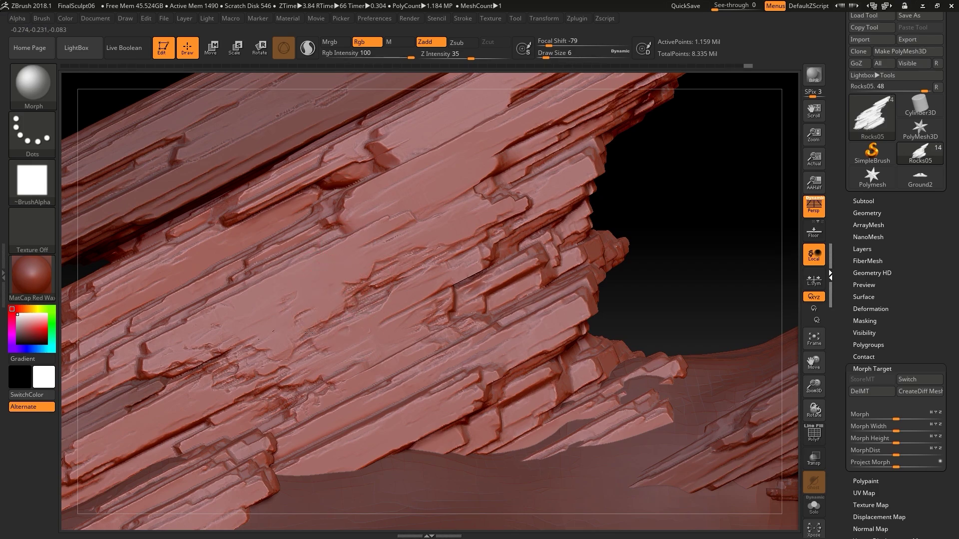
drag(335, 289, 374, 304)
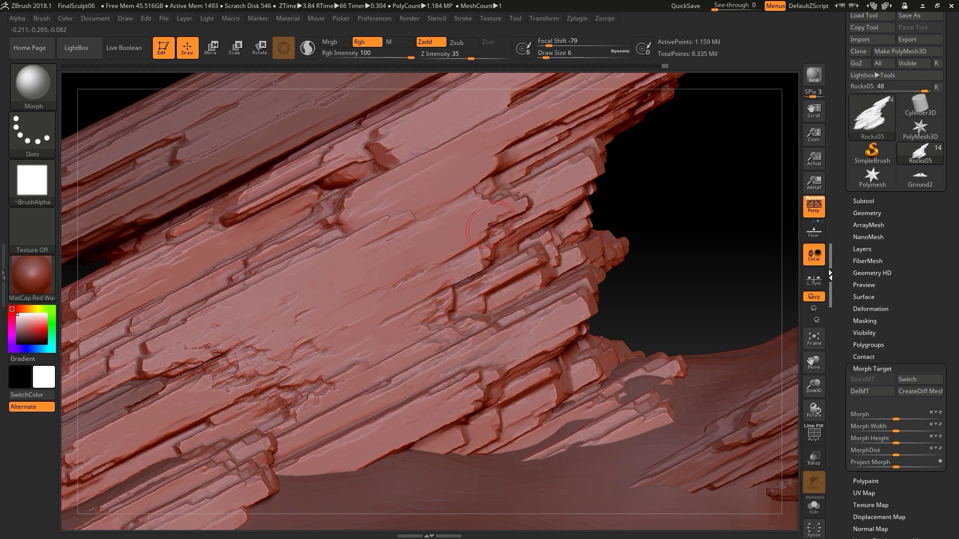
Carve a JRO_RockTrim02 stroke near the right end of the face at draw size 44
click(33, 89)
click(346, 378)
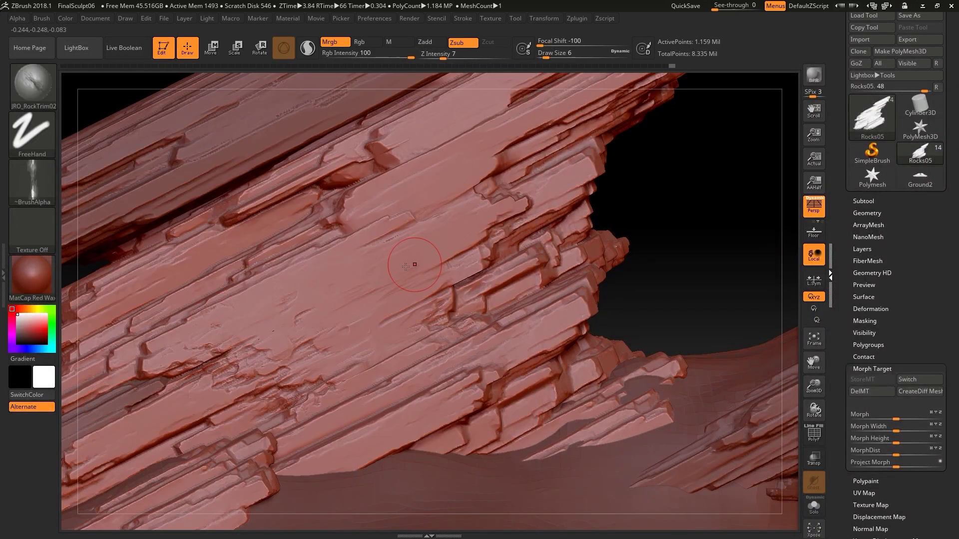
key(s)
drag(409, 279, 488, 268)
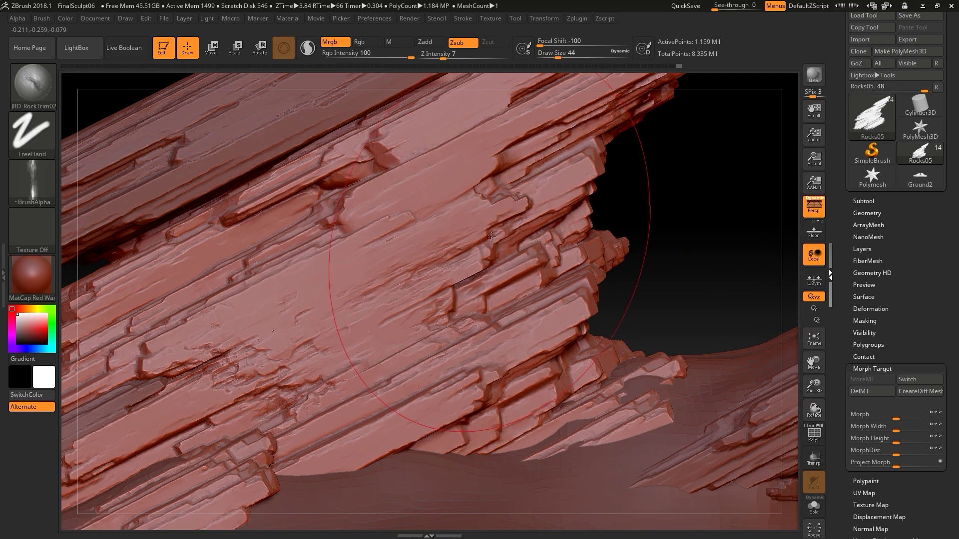
Fade parts of the trimmed detail with the Morph brush at Z intensity 27 and draw size 7
key(b)
key(m)
key(o)
click(465, 57)
drag(397, 294, 434, 279)
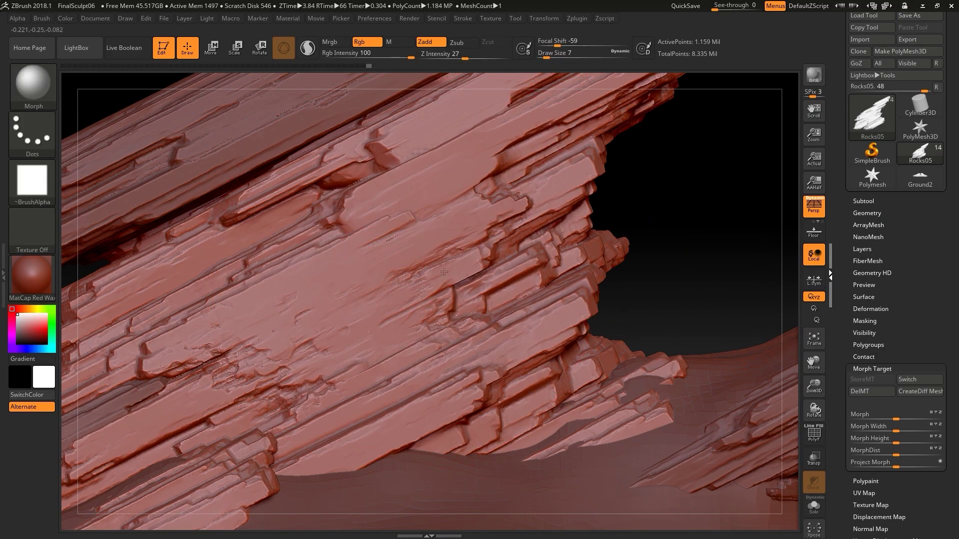
mouse_move(617, 207)
mouse_down()
mouse_move(574, 212)
mouse_move(626, 209)
mouse_move(575, 215)
mouse_up()
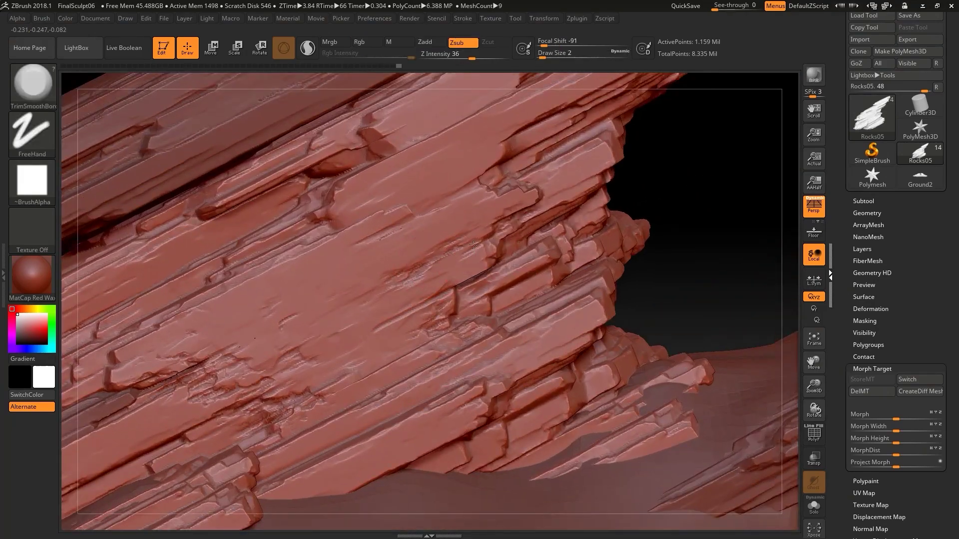
Carve the face with the JRO_RockTrim01 brush at draw size 12 and soften the marks with the Morph brush at draw size 8
key(b)
click(325, 291)
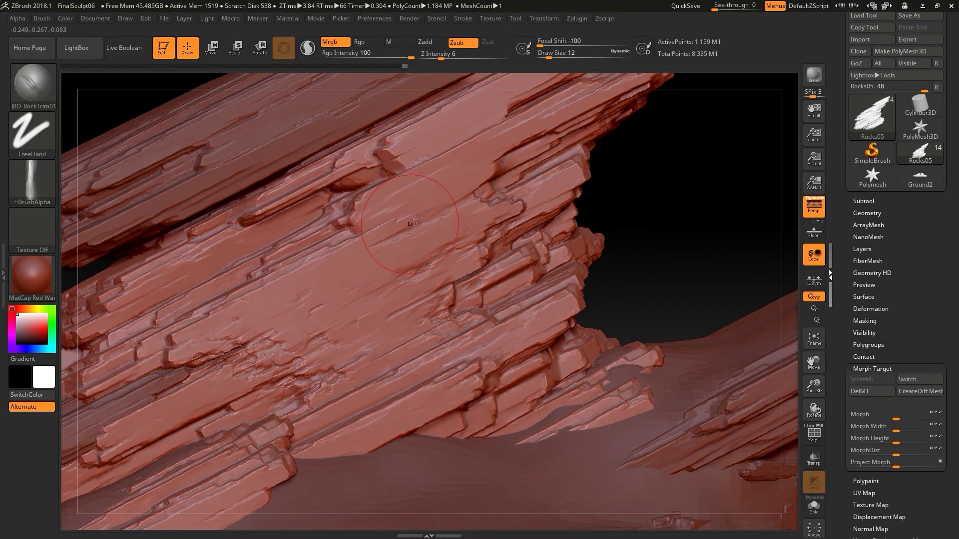
key(b)
key(m)
key(o)
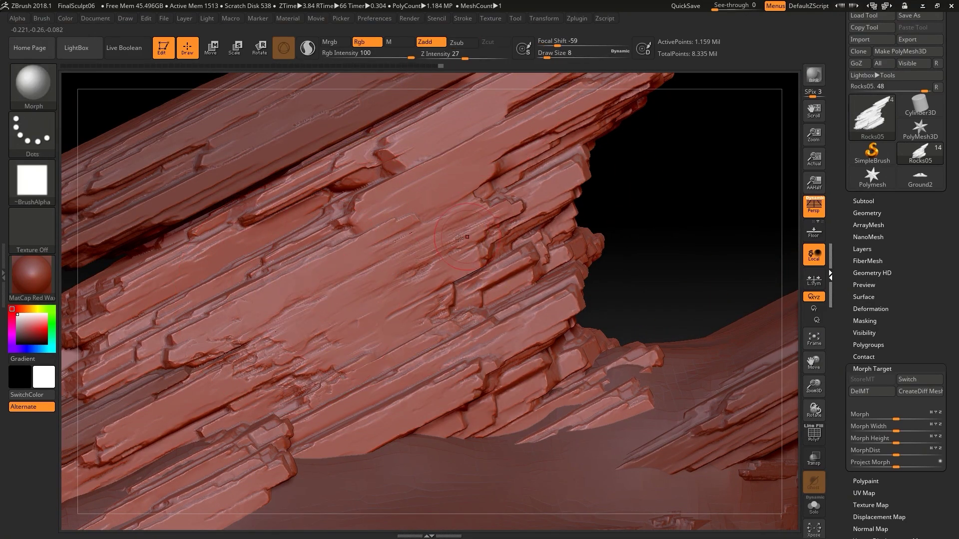
drag(458, 238, 419, 261)
mouse_move(638, 240)
alt+mouse_down()
mouse_move(638, 205)
mouse_move(638, 240)
alt+mouse_up()
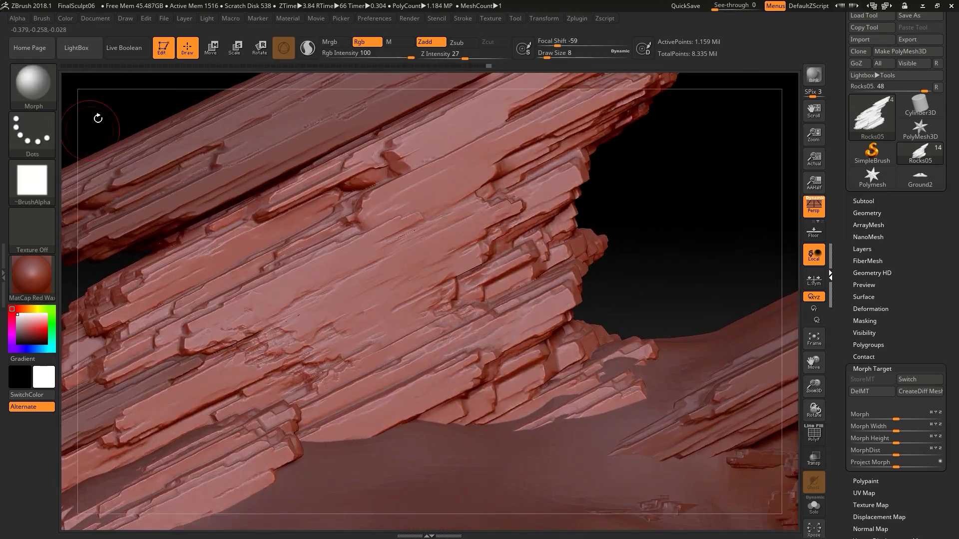
Trim the edges around the small ledge near the right end of the face with the TrimSmoothBorder brush at draw size 2
alt+drag(98, 118, 98, 150)
key(b)
key(t)
key(s)
drag(499, 244, 476, 263)
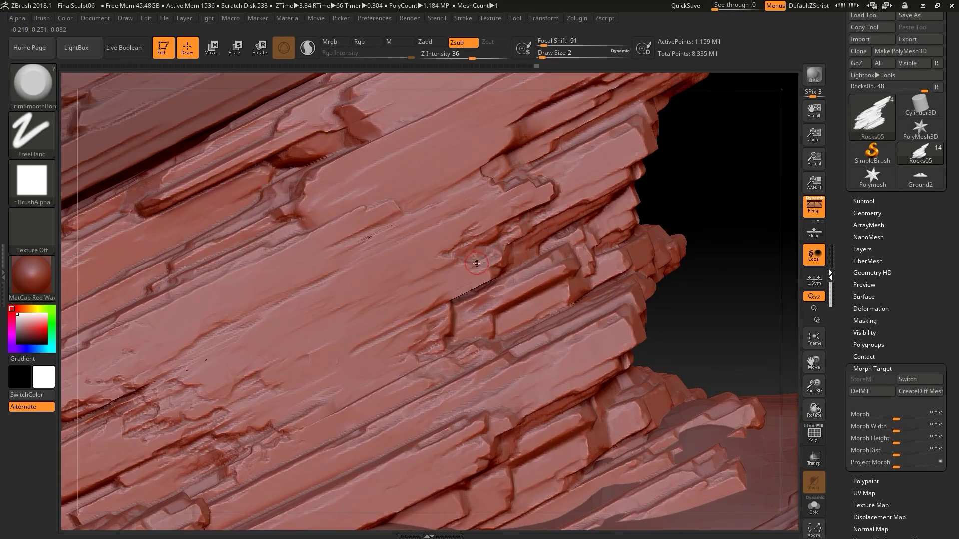
mouse_move(634, 225)
alt+mouse_down()
mouse_move(634, 188)
mouse_move(634, 224)
mouse_move(634, 200)
alt+mouse_up()
drag(461, 257, 484, 273)
Blend the broken detail beside the ledge with the Morph brush at draw size 4
key(b)
key(m)
key(o)
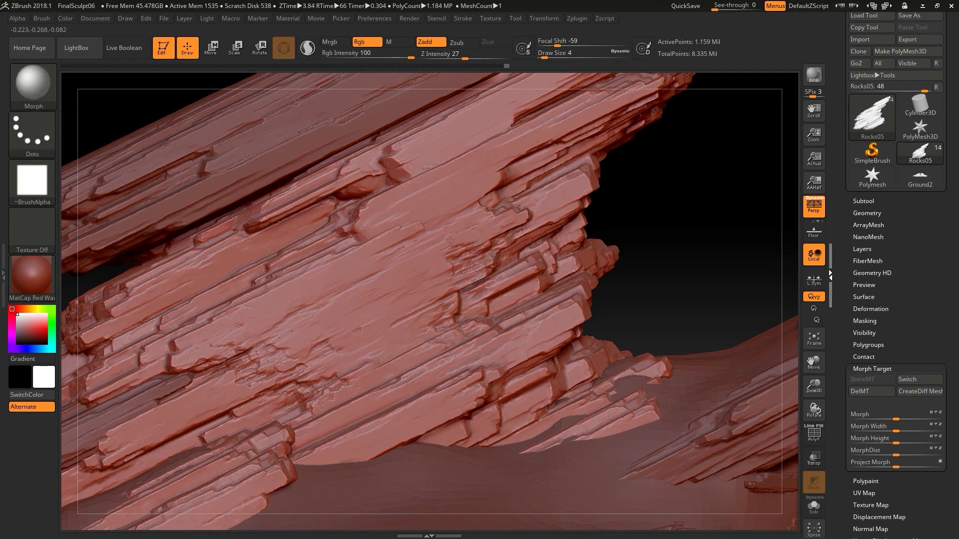
alt+drag(674, 199, 674, 235)
Trim the broken patch below the ledge with the TrimSmoothBorder brush and return to the Morph brush
key(b)
key(t)
key(s)
drag(500, 284, 469, 300)
key(b)
key(m)
key(o)
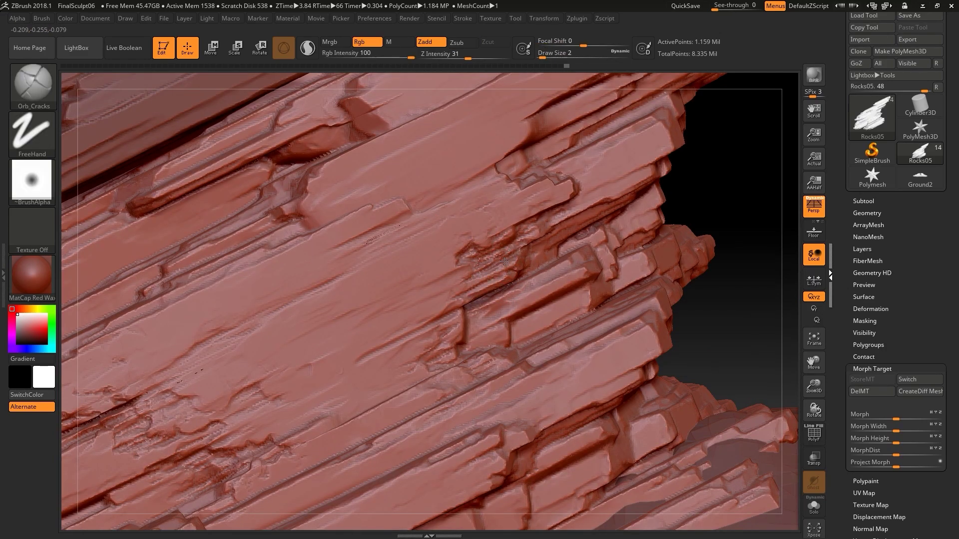
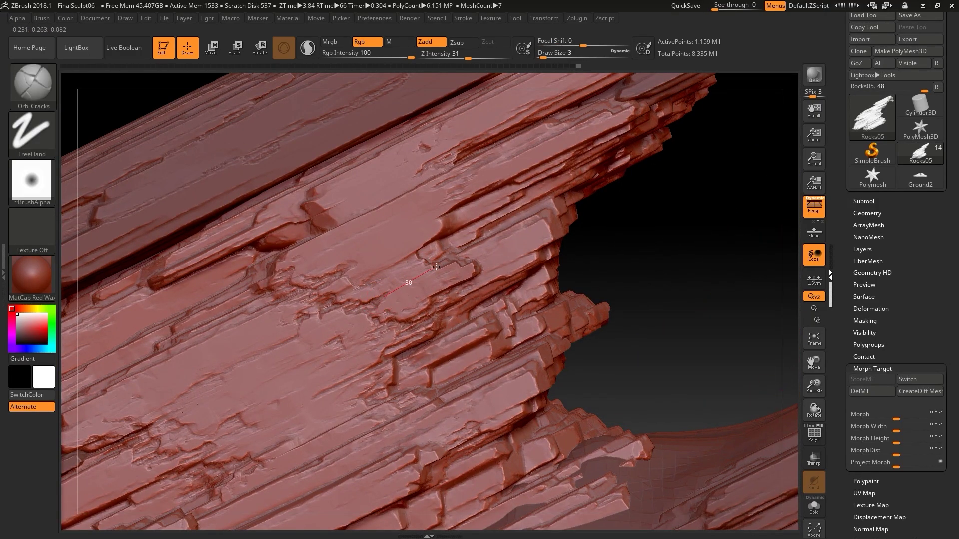
Work fine cracks into the broken slab edge with the Orb_Cracks brush, varying the draw size between 1 and 2
key(s)
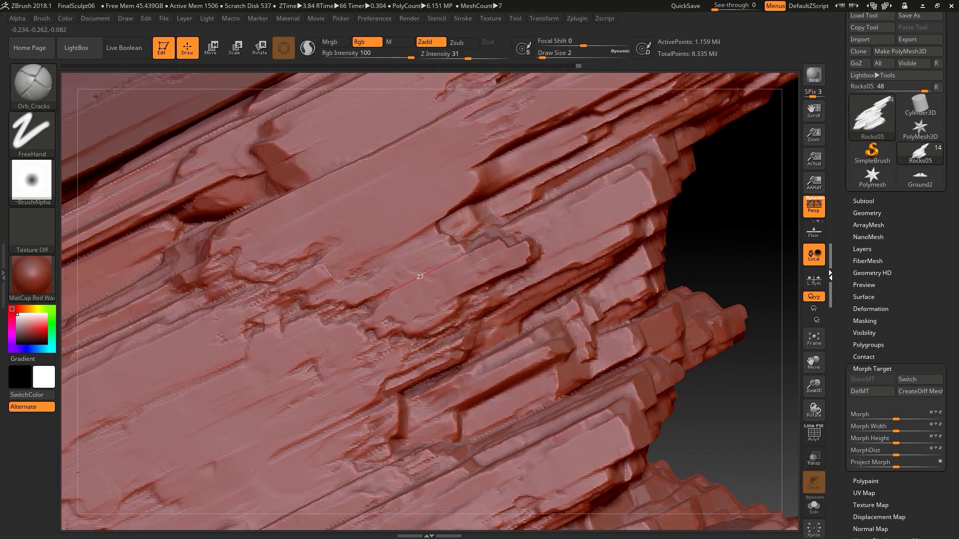
key(s)
drag(408, 296, 403, 296)
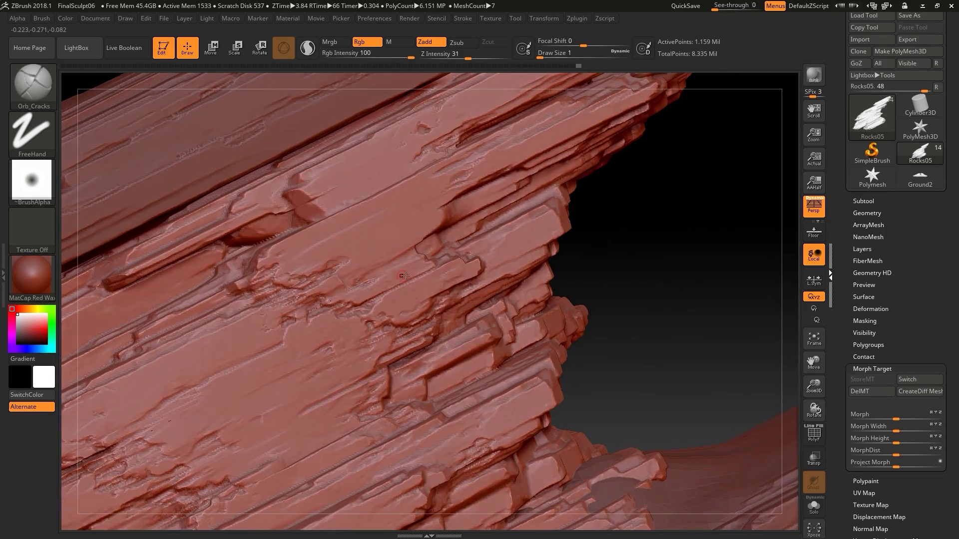
key(s)
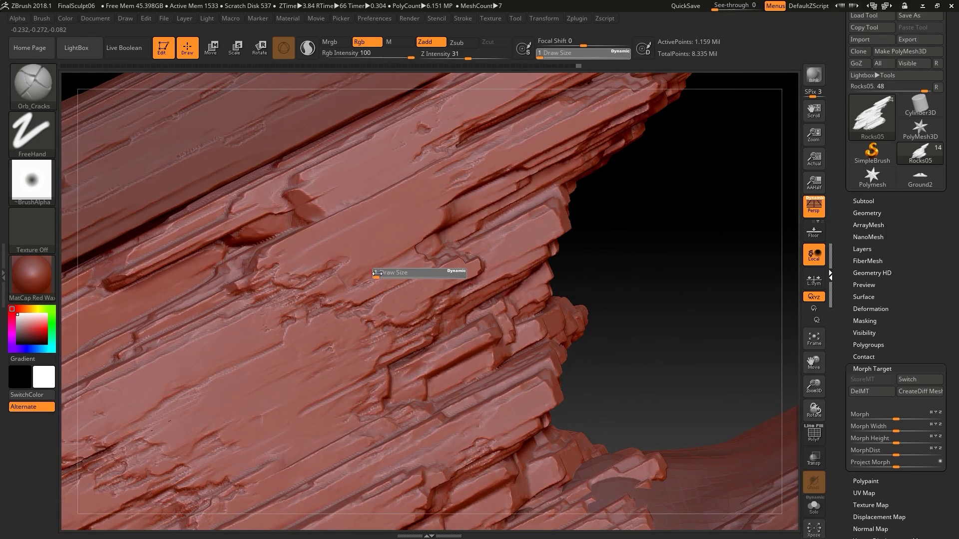
key(ctrl)
key(ctrl)
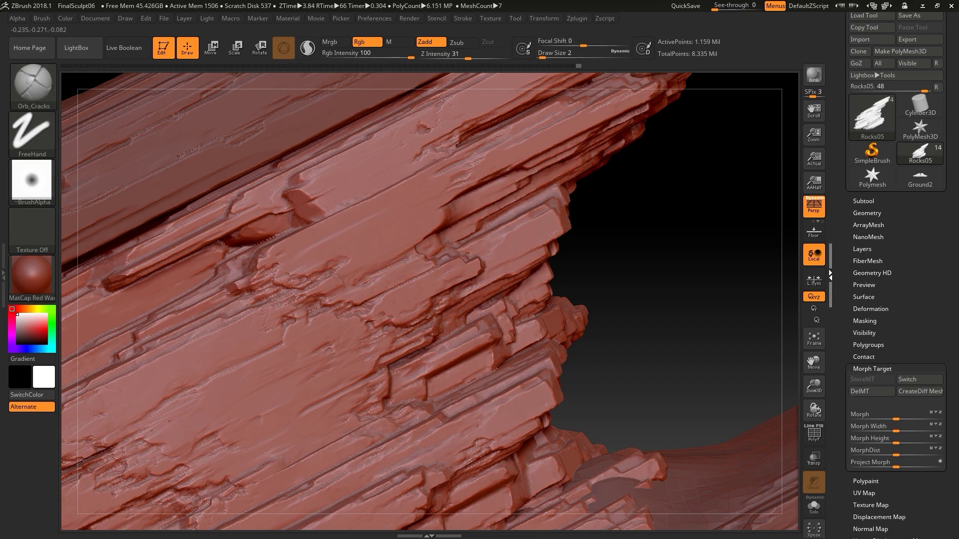
key(ctrl)
key(ctrl)
key(ctrl)
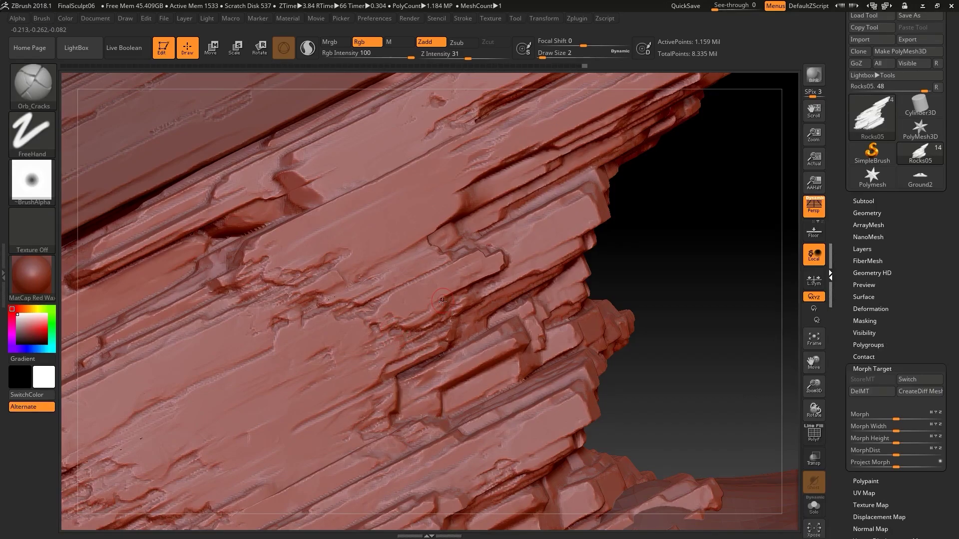
key(shift)
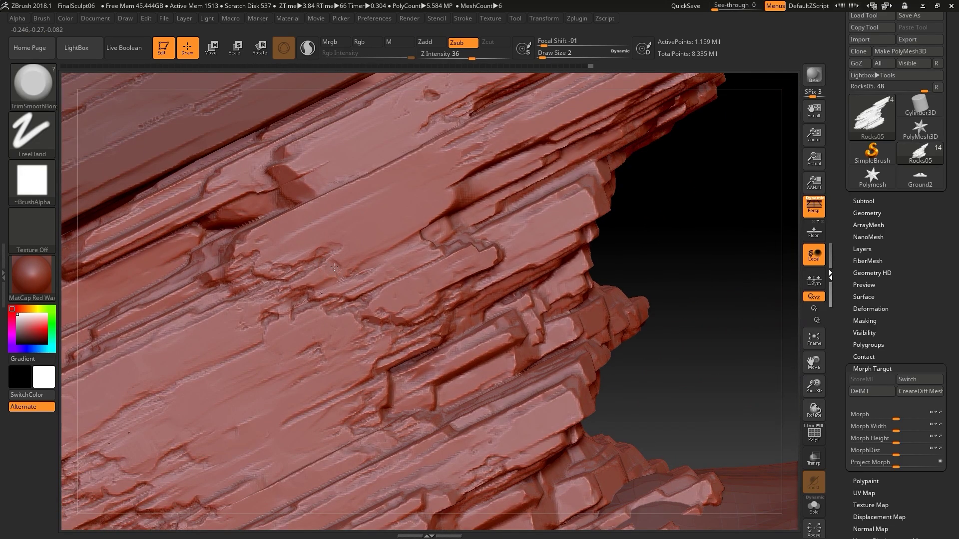
Soften the chipped slab detail with the Morph brush at draw size 2 and switch to the TrimSmoothBorder brush
key(b)
key(m)
key(o)
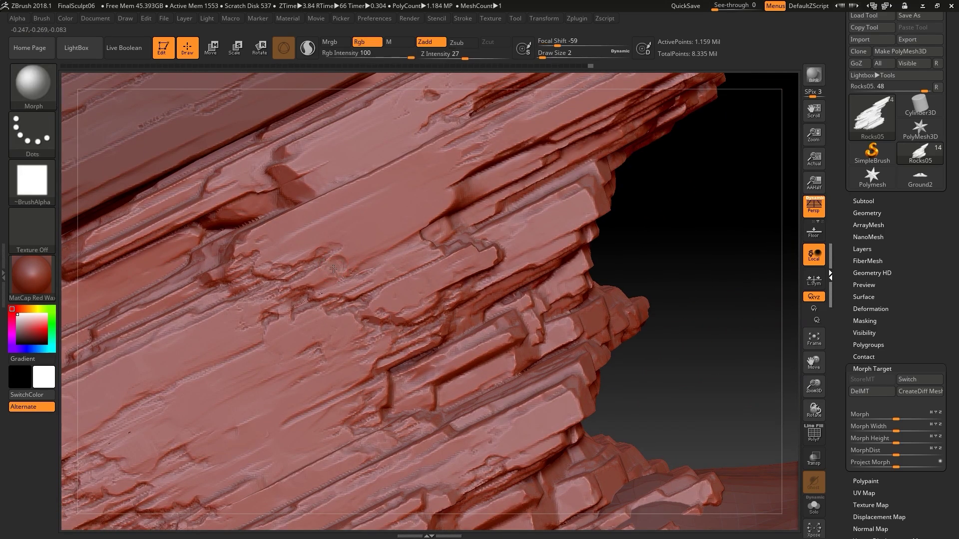
key(b)
key(t)
key(s)
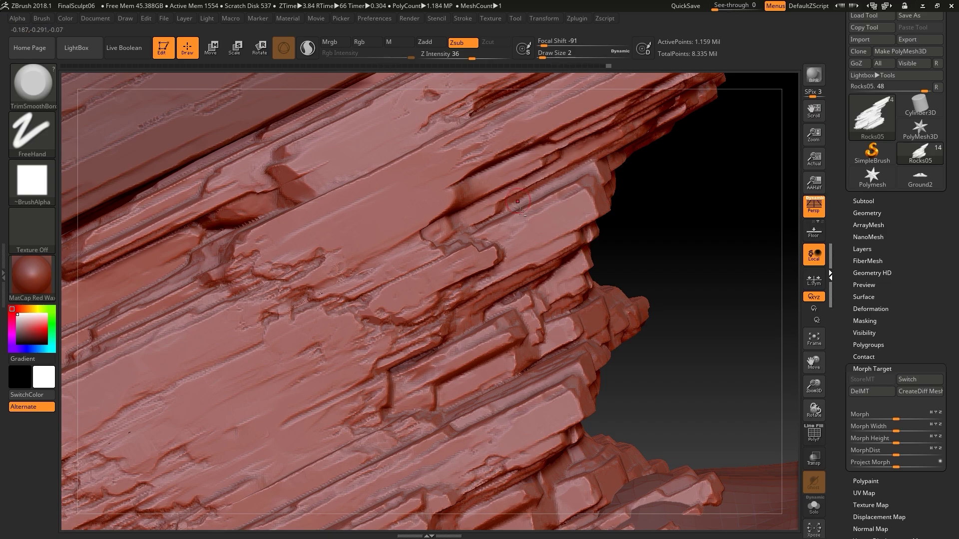
drag(638, 240, 533, 226)
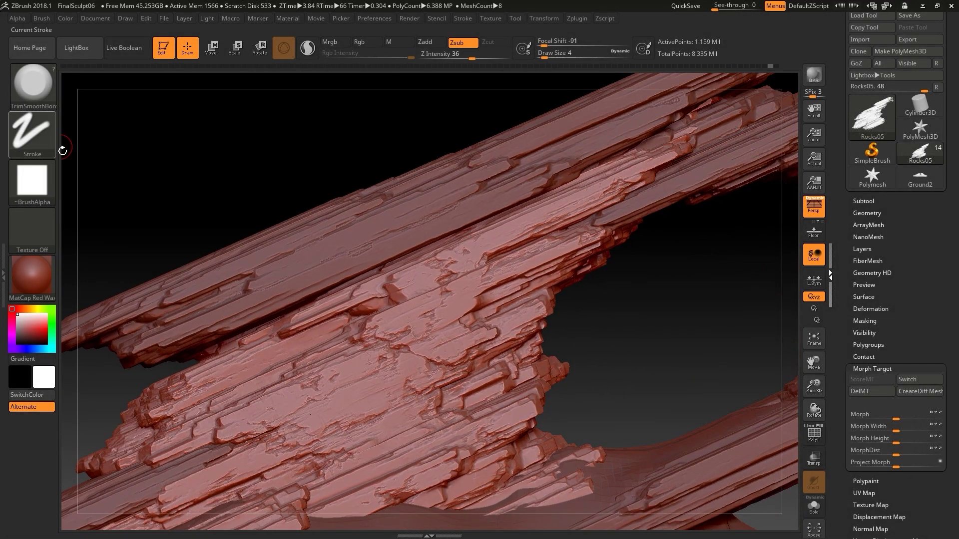
Stamp JRO_Grunge01 pitting onto the upper middle of the rock face at Z intensity 19, undoing the first weaker try
click(32, 85)
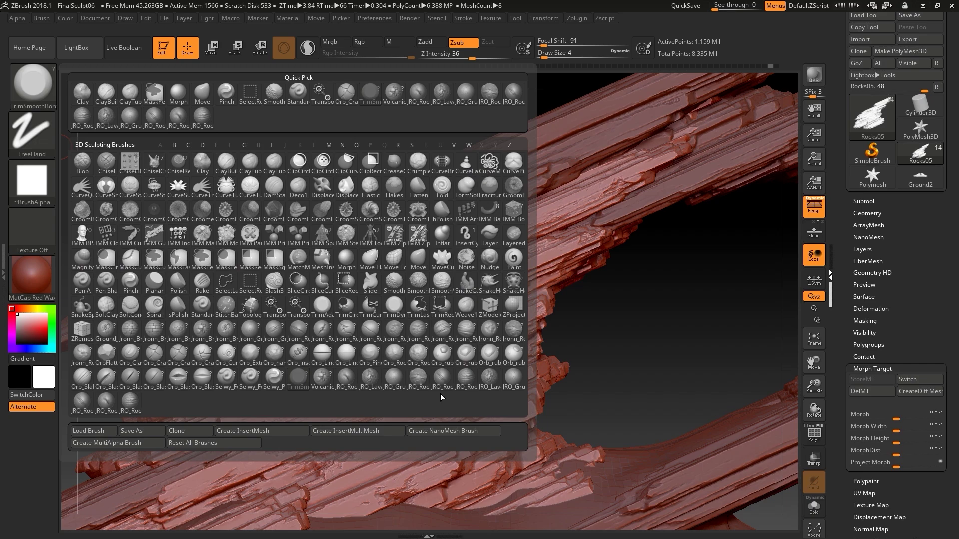
click(393, 378)
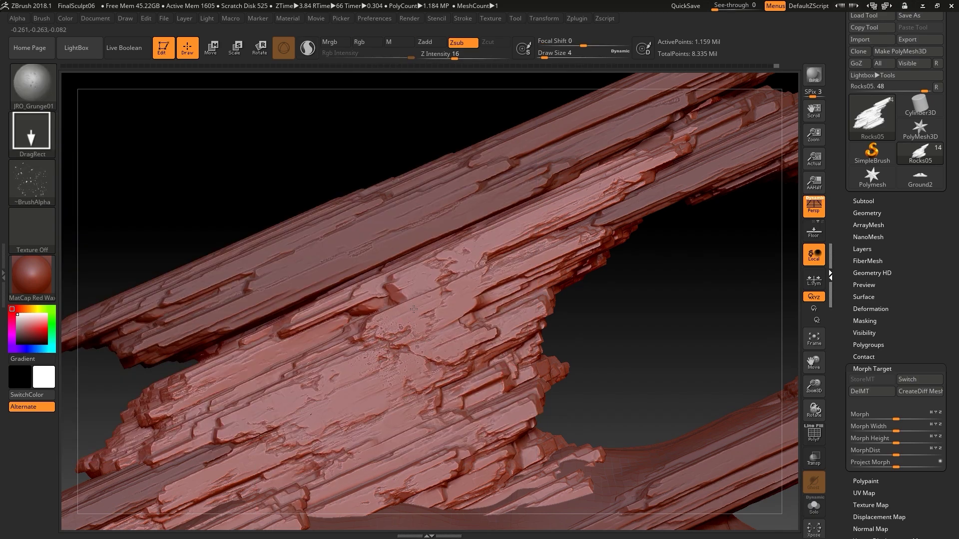
key(ctrl+z)
click(457, 55)
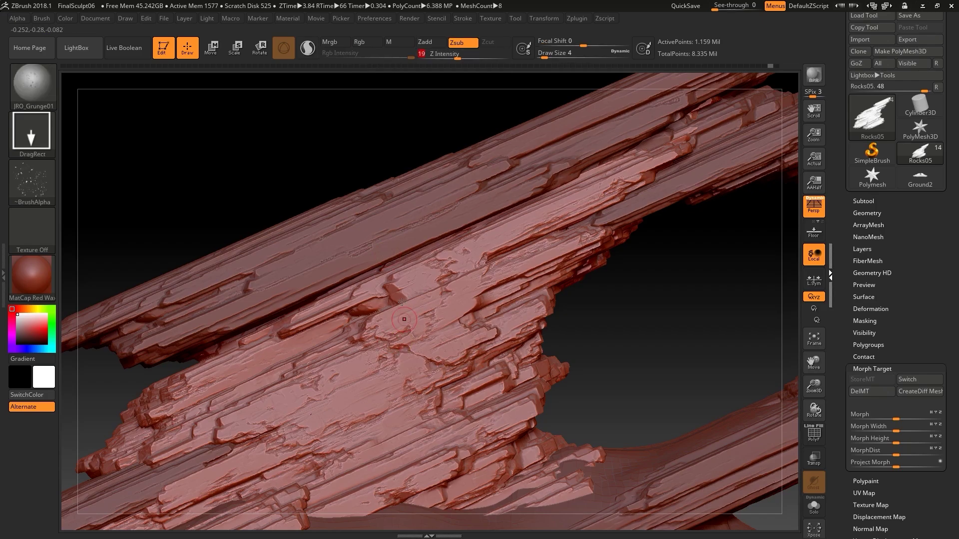
drag(611, 307, 624, 287)
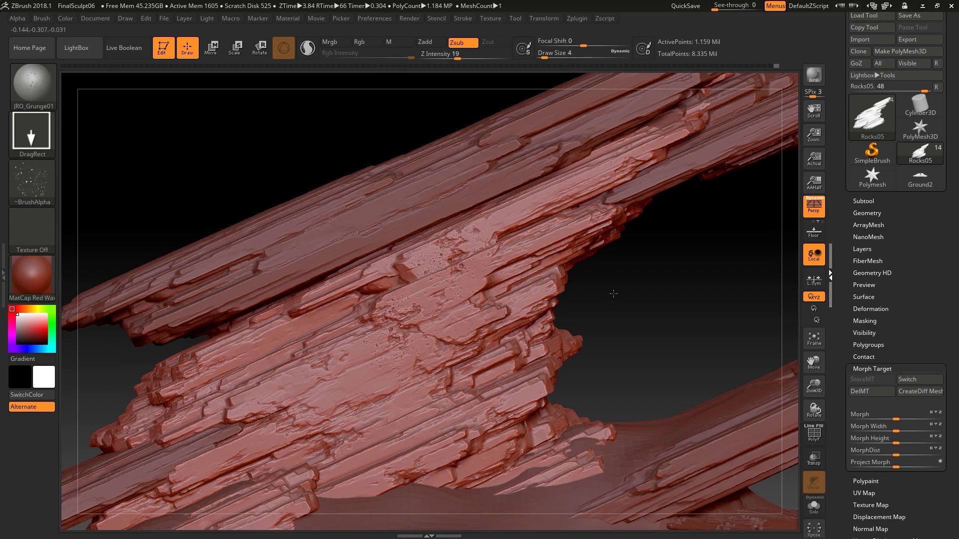
alt+drag(613, 294, 616, 312)
Fade parts of the upper pitting with the Morph brush at draw size 4
key(b)
key(m)
key(o)
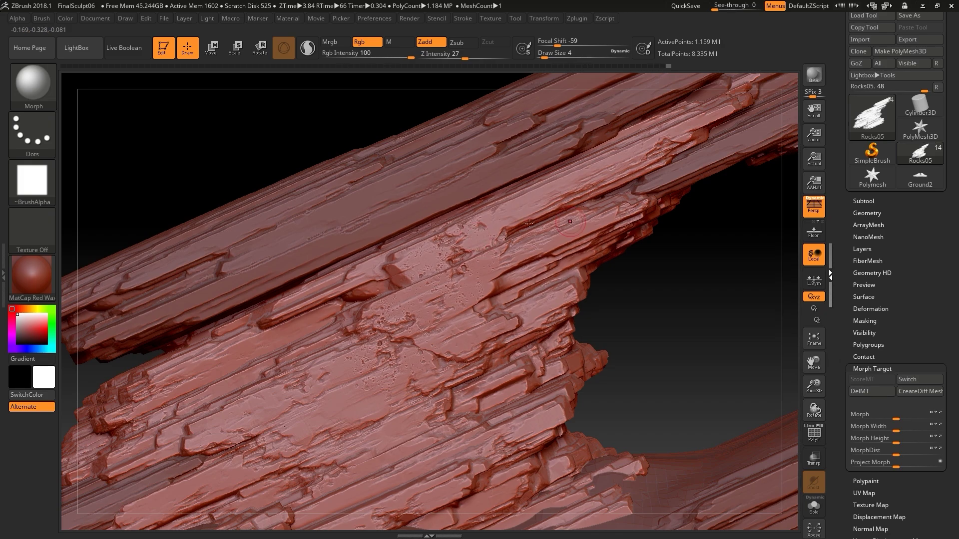
mouse_move(528, 223)
right_down()
mouse_move(634, 310)
mouse_move(659, 280)
mouse_move(661, 294)
right_up()
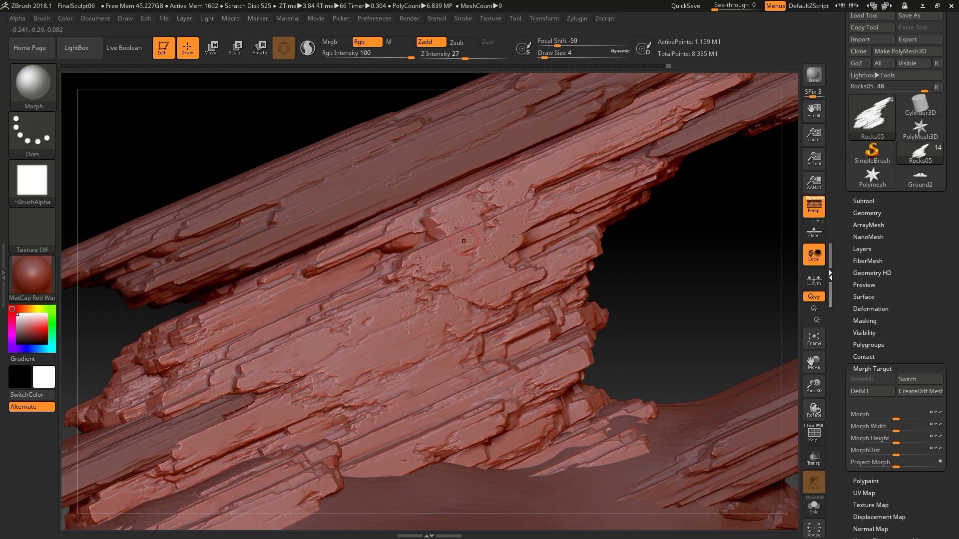
Stamp more JRO_Grunge01 pitting onto the lower left part of the rock face
click(52, 84)
click(485, 358)
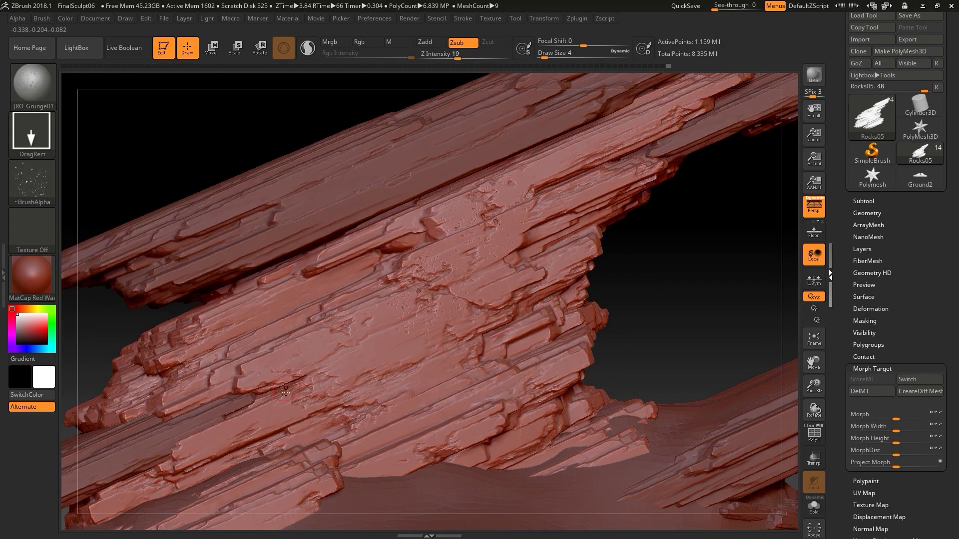
click(360, 322)
drag(662, 260, 633, 232)
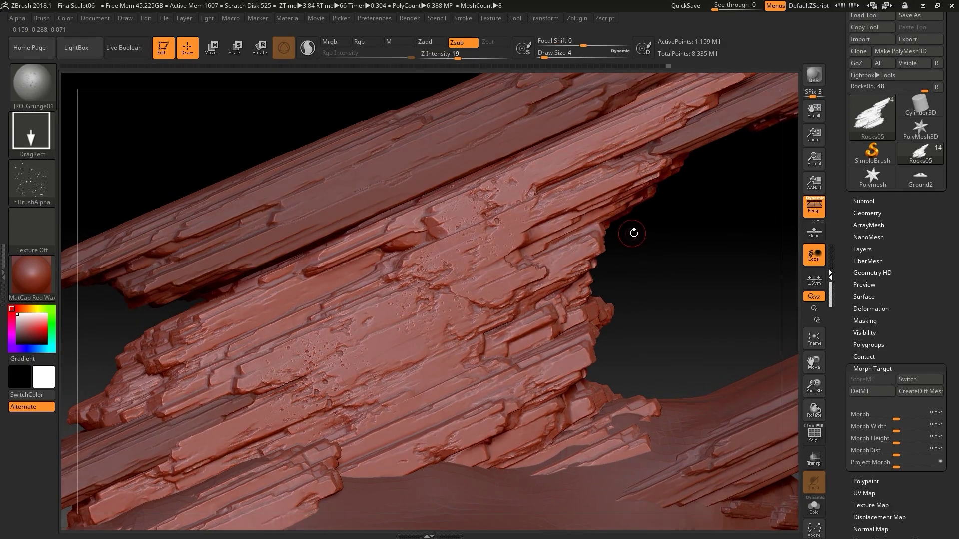
Fade the lower pitting with the Morph brush and increase its draw size to 9
key(b)
key(m)
key(o)
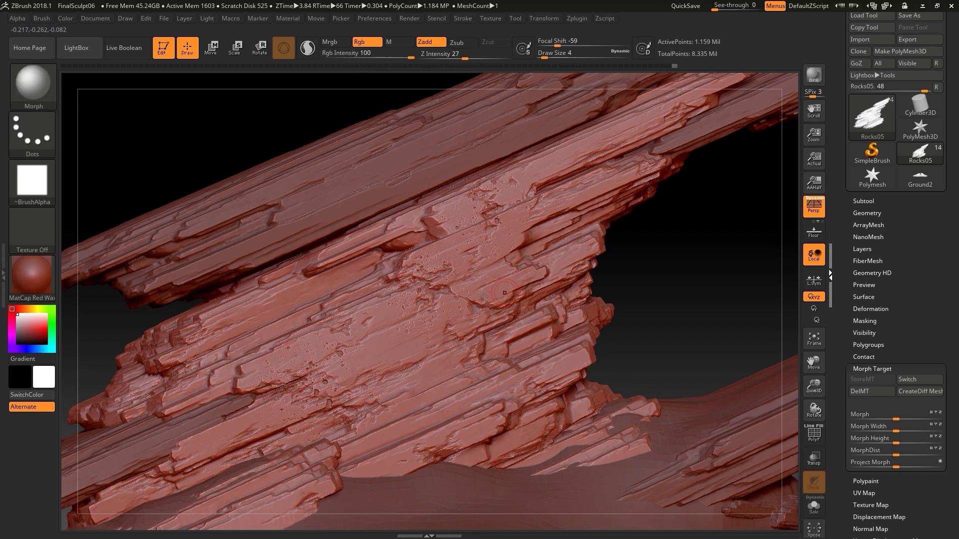
alt+drag(622, 274, 593, 333)
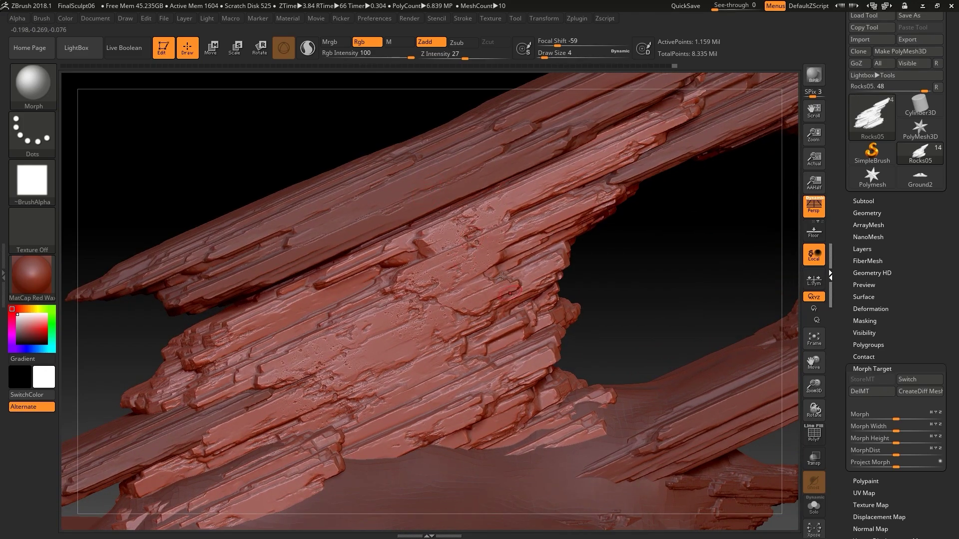
key(bracketright)
key(bracketright)
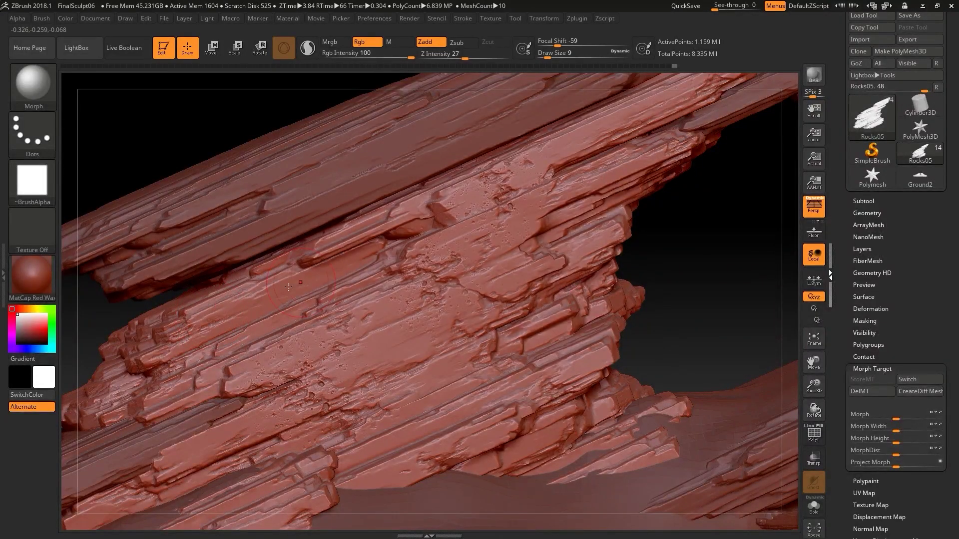
Mask around a small spot on the left part of the rock face and stamp JRO_Grunge01 pitting on it at Z intensity 19
mouse_move(204, 325)
ctrl+mouse_down()
mouse_move(197, 318)
mouse_move(218, 319)
mouse_move(193, 330)
mouse_move(252, 316)
ctrl+mouse_up()
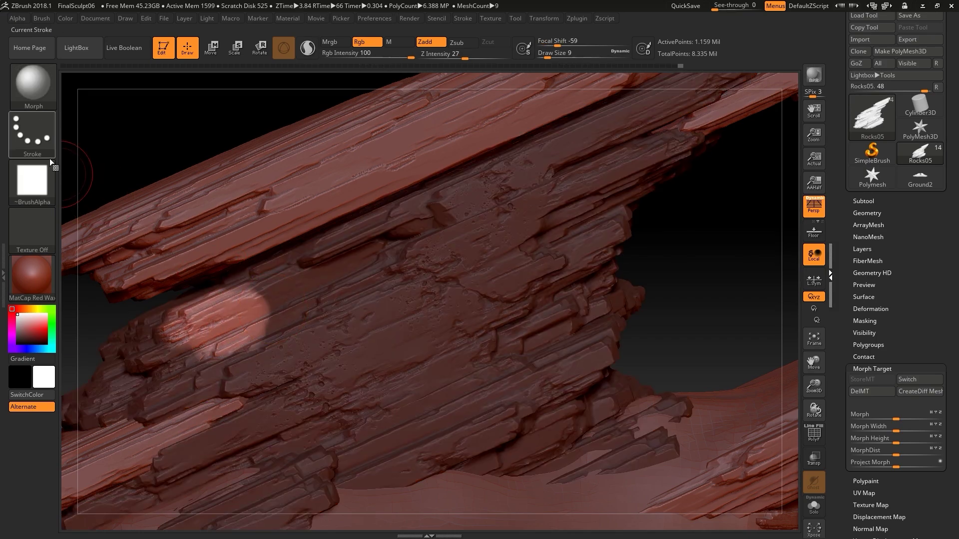
click(34, 83)
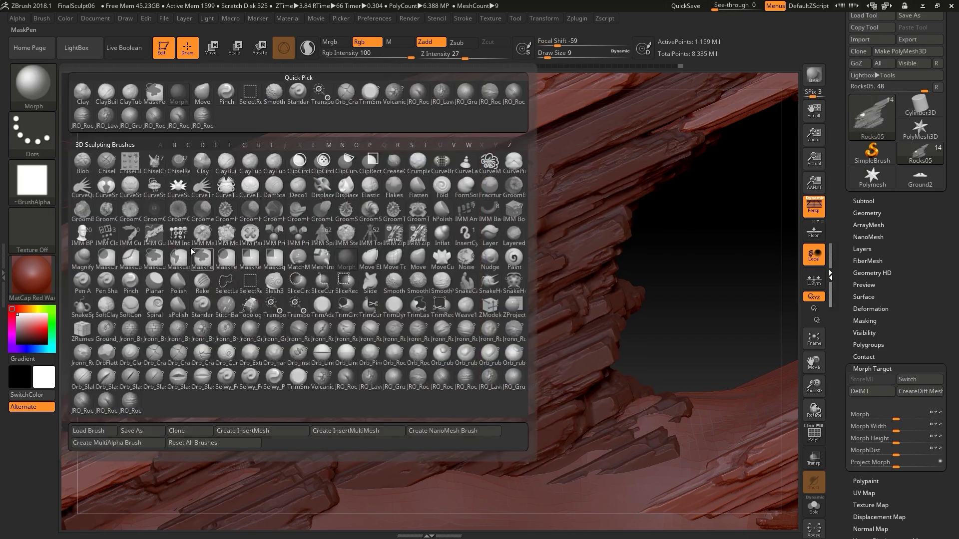
click(132, 406)
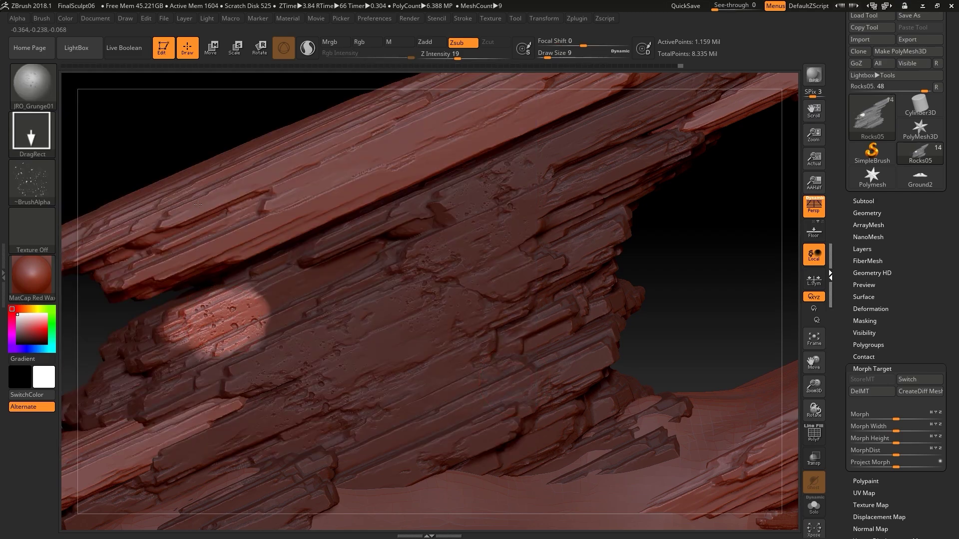
drag(198, 204, 265, 198)
drag(202, 231, 231, 206)
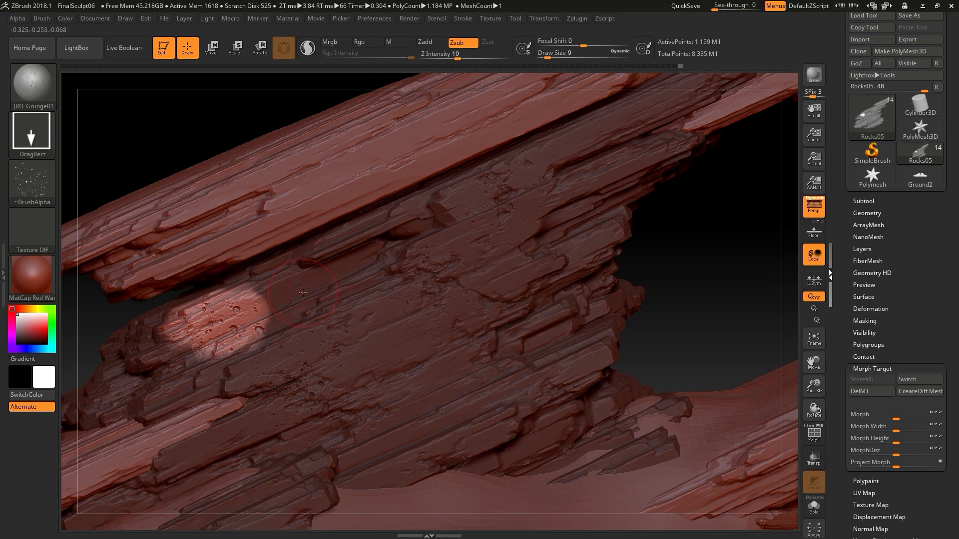
Clear the mask and fade the pitting on the left part of the rock face with the Morph brush at draw size 4
ctrl+drag(648, 251, 703, 286)
key(s)
click(238, 310)
key(b)
key(m)
key(o)
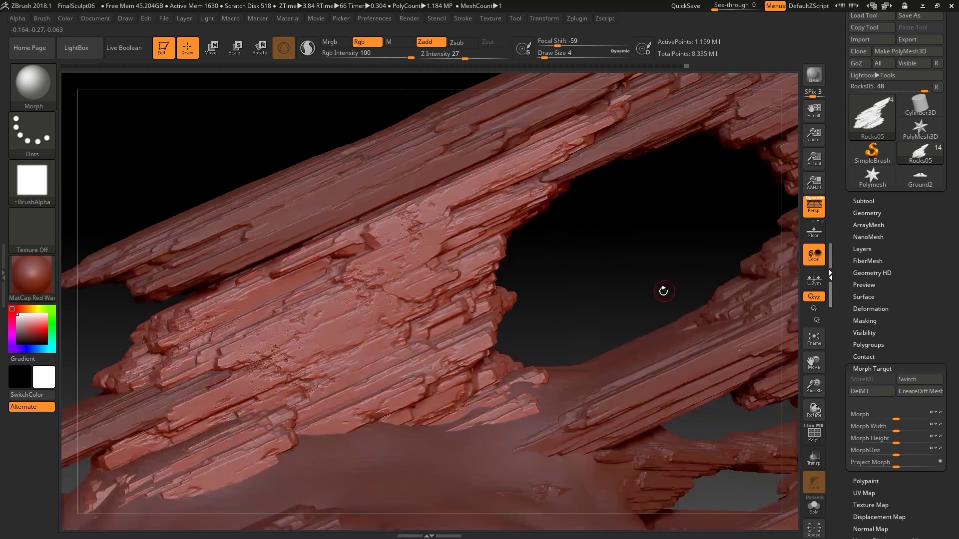
drag(664, 287, 565, 220)
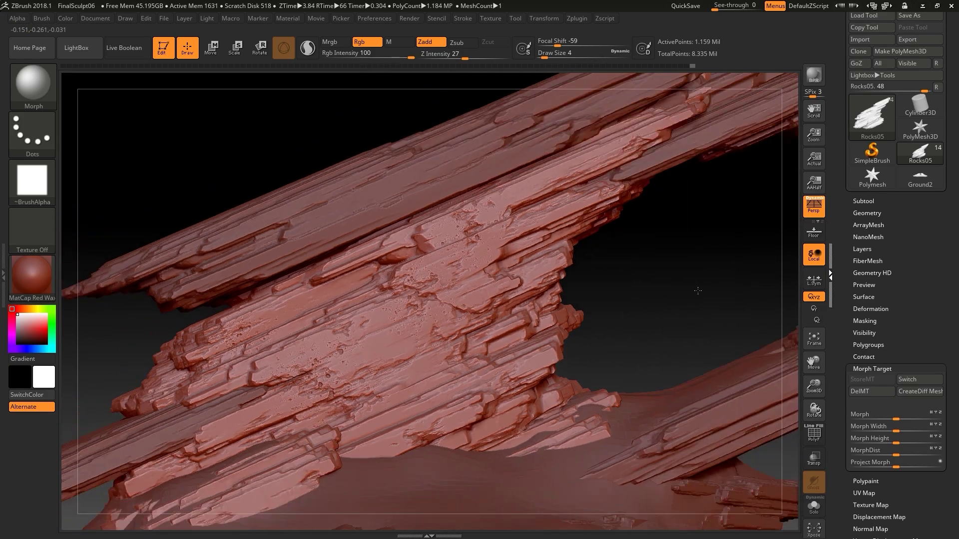
drag(689, 279, 680, 277)
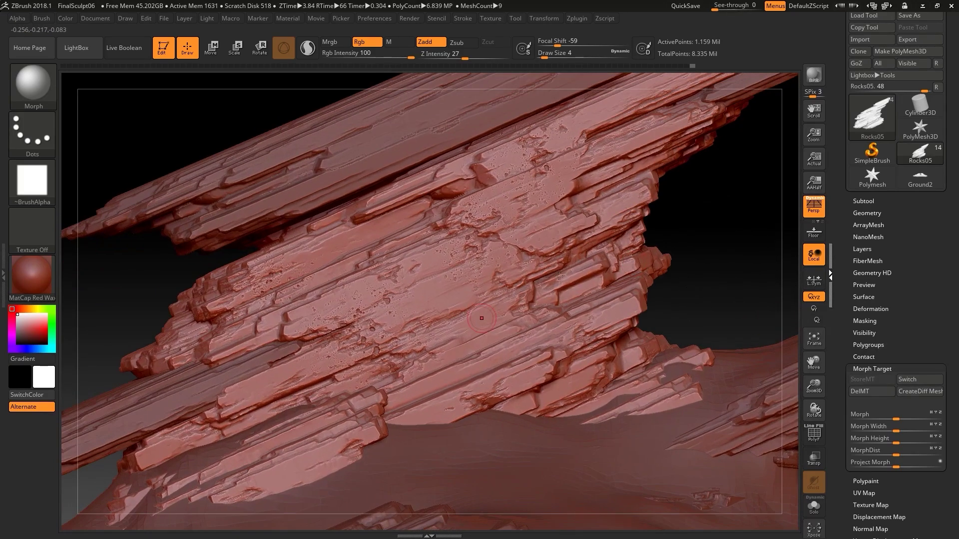
Stamp JRO_Grunge01 pitting along the lower part of the rock face and soften it with the Morph brush
click(33, 85)
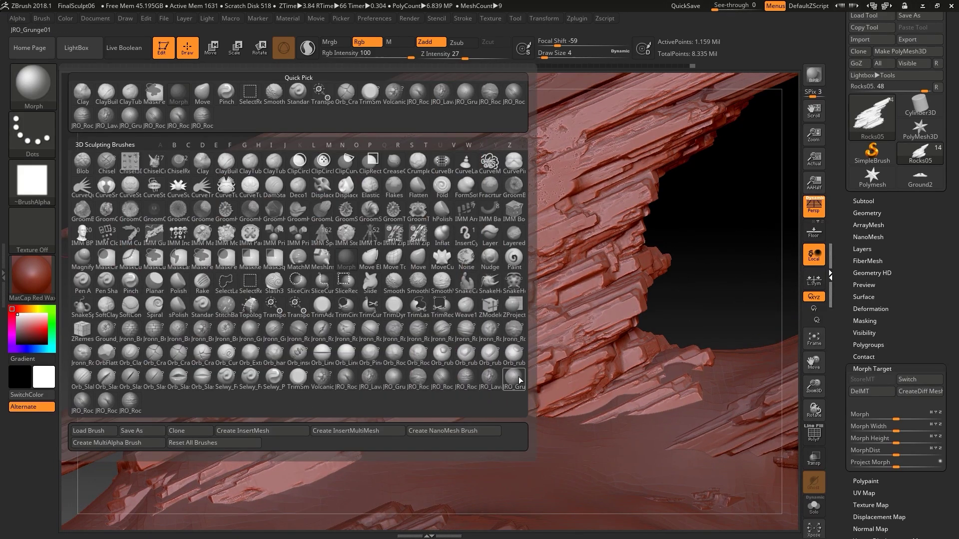
click(185, 351)
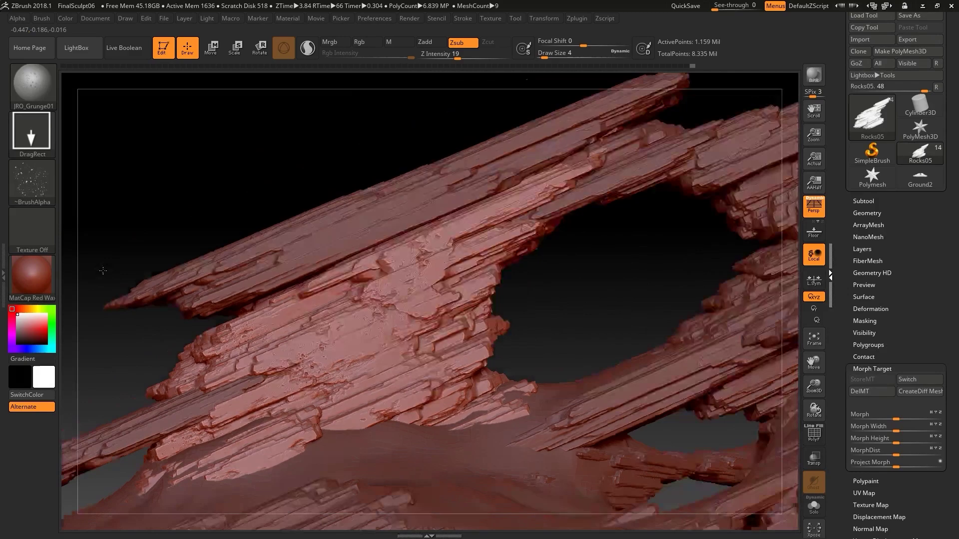
drag(529, 315, 482, 394)
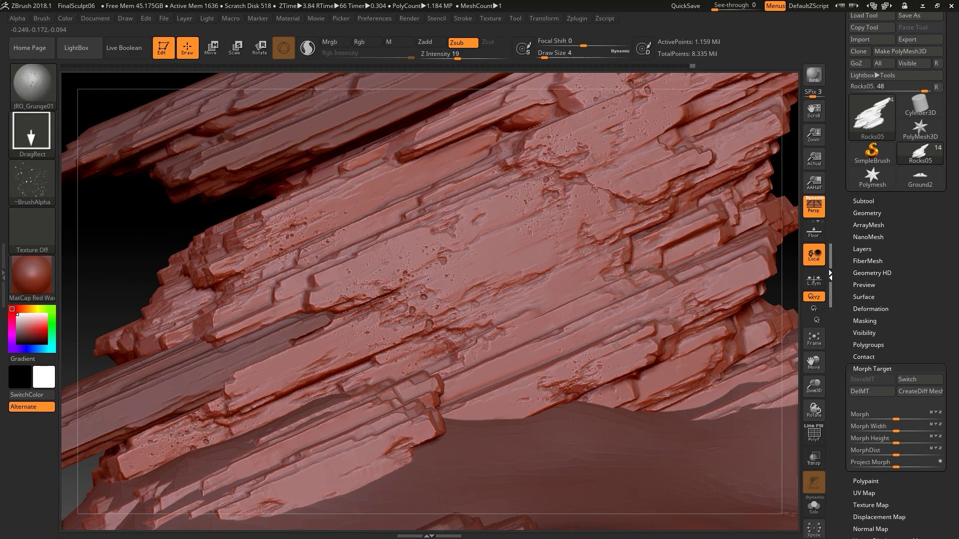
key(b)
key(m)
key(o)
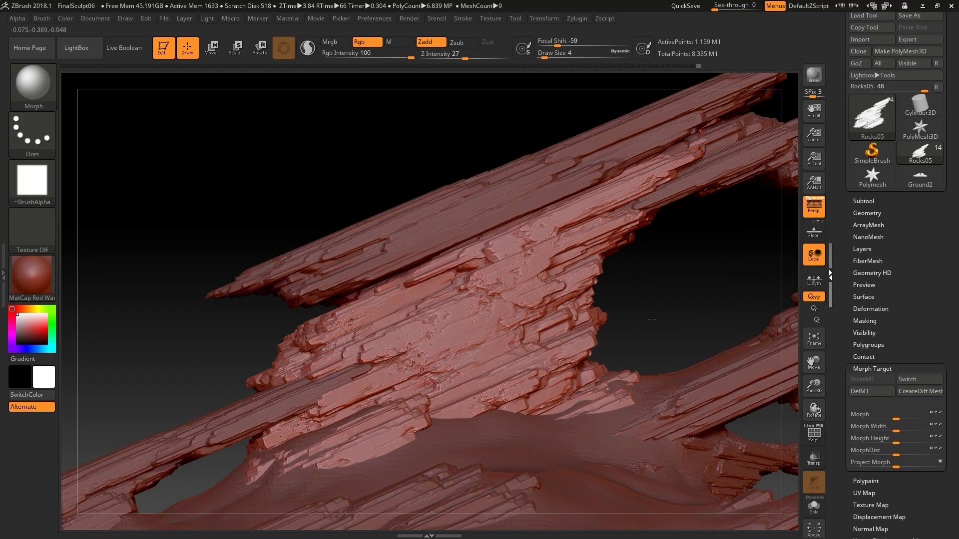
alt+drag(652, 319, 657, 339)
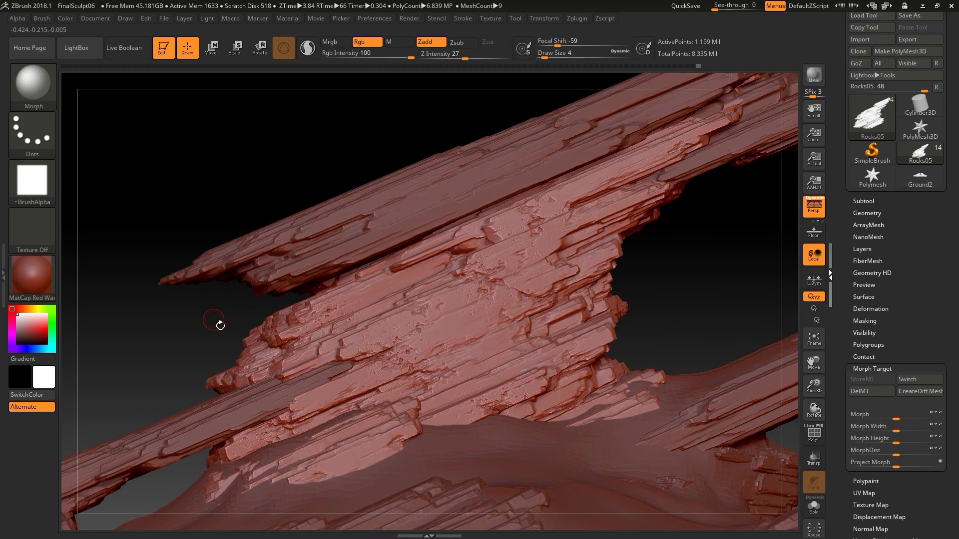
Add stamped surface detail to the rock face, switching to the JRO_RockWall01 brush at Z intensity 26 for its lower right part
click(32, 84)
click(491, 379)
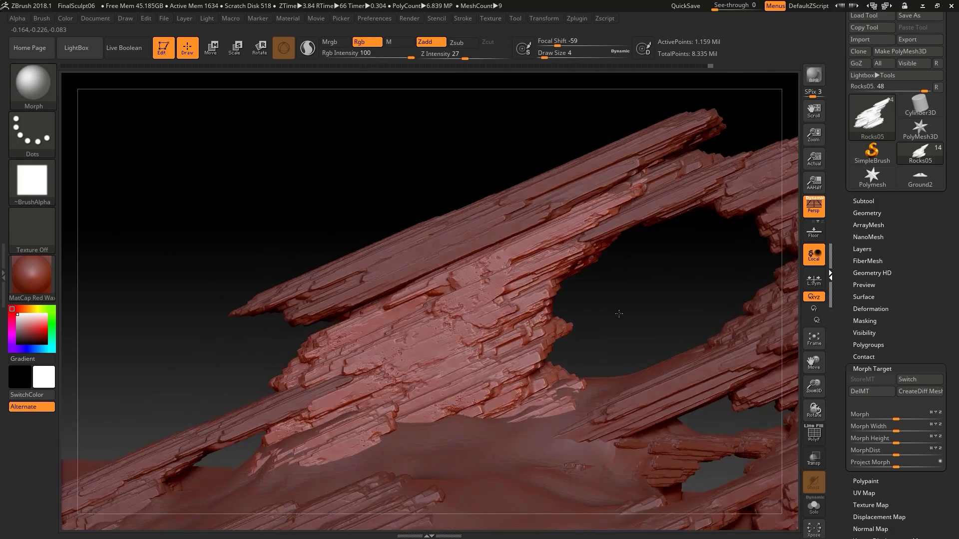
drag(664, 299, 604, 272)
click(32, 83)
click(458, 377)
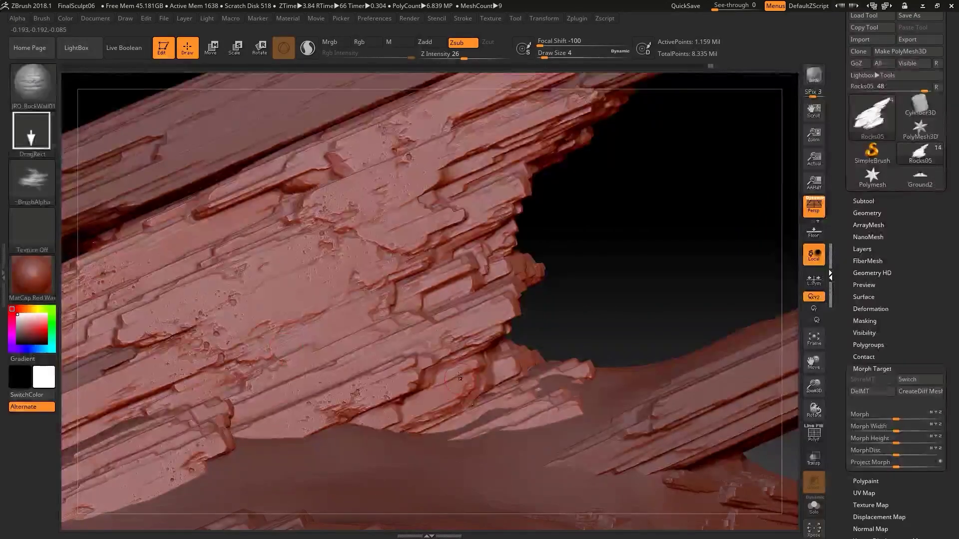
Trim the ledges at the lower right edge of the rock with the TrimSmoothBorder brush at draw size 2 and Z intensity 36
key(shift)
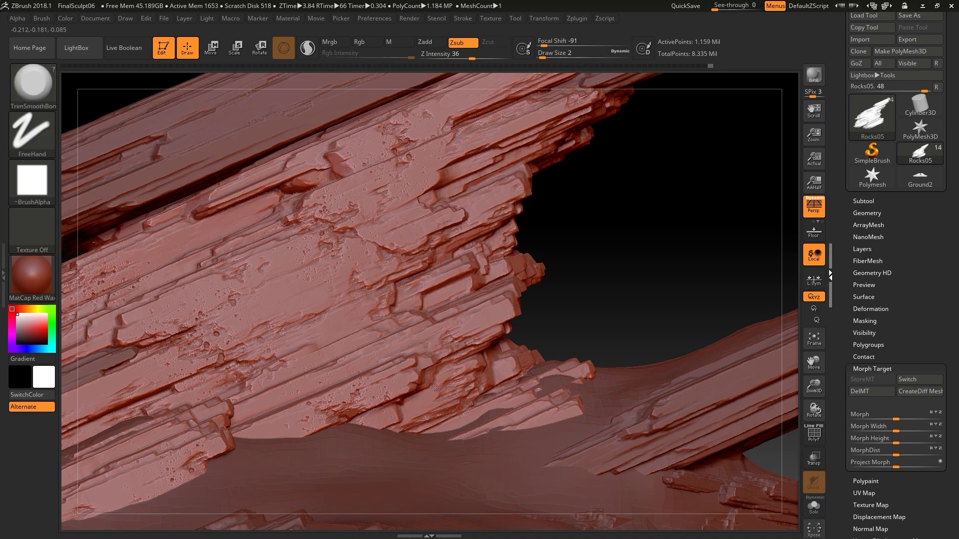
drag(571, 316, 474, 368)
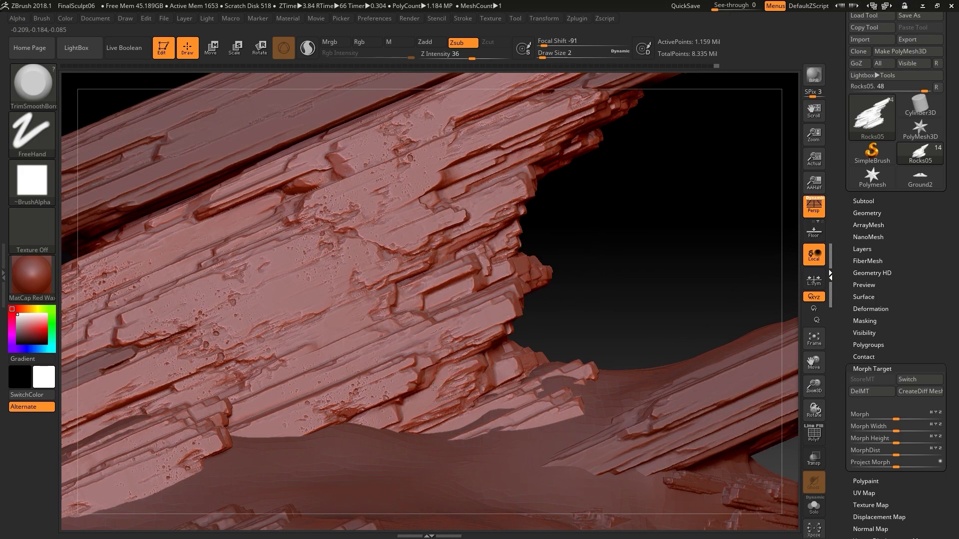
drag(471, 359, 441, 398)
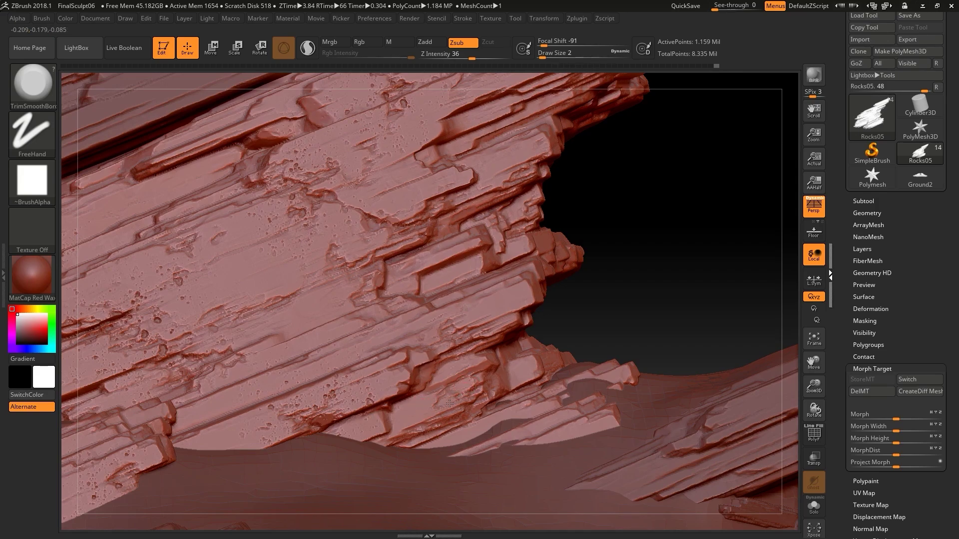
drag(602, 301, 460, 399)
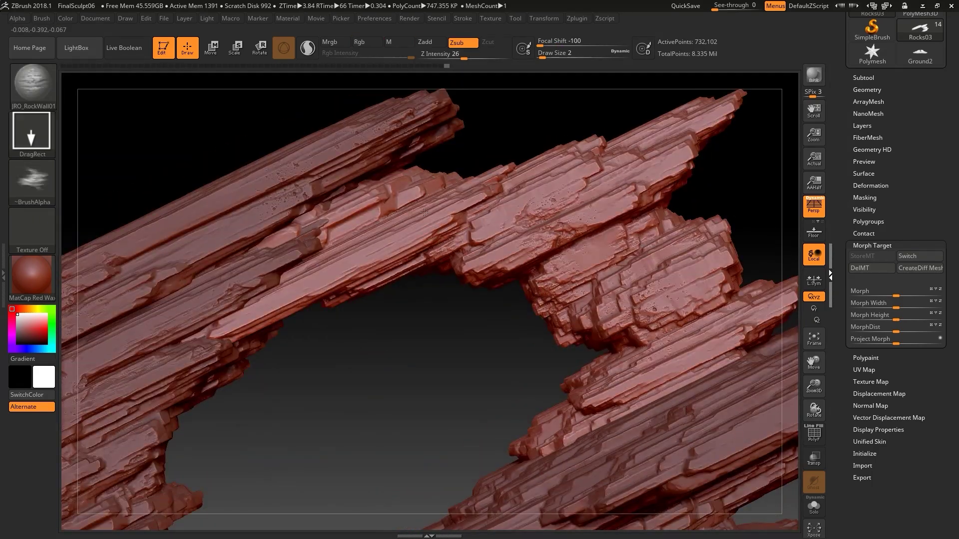
Switch to the Morph brush for softening the JRO_RockWall01 stamps on the Rocks03 rock
key(b)
key(m)
key(o)
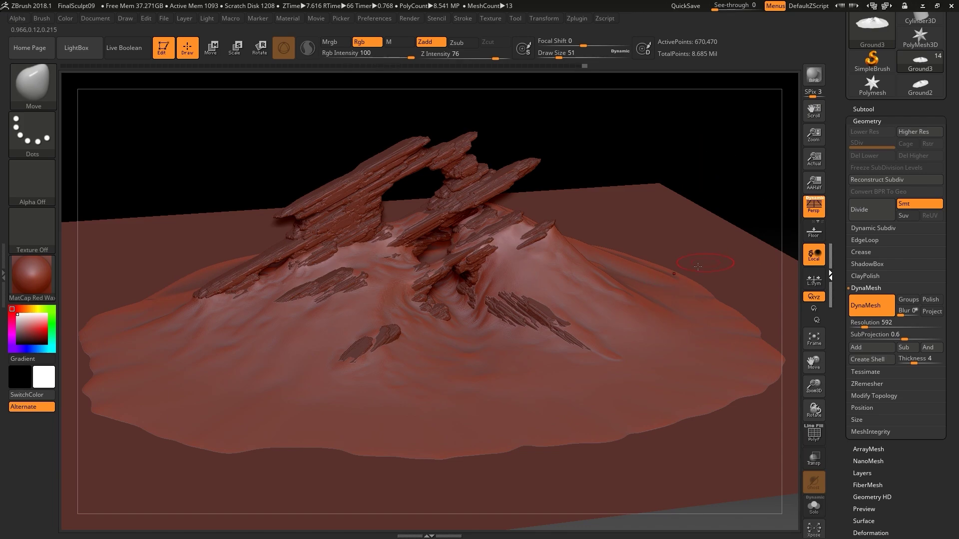
Subdivide the Ground3 mesh up to subdivision level 3
click(871, 110)
click(866, 536)
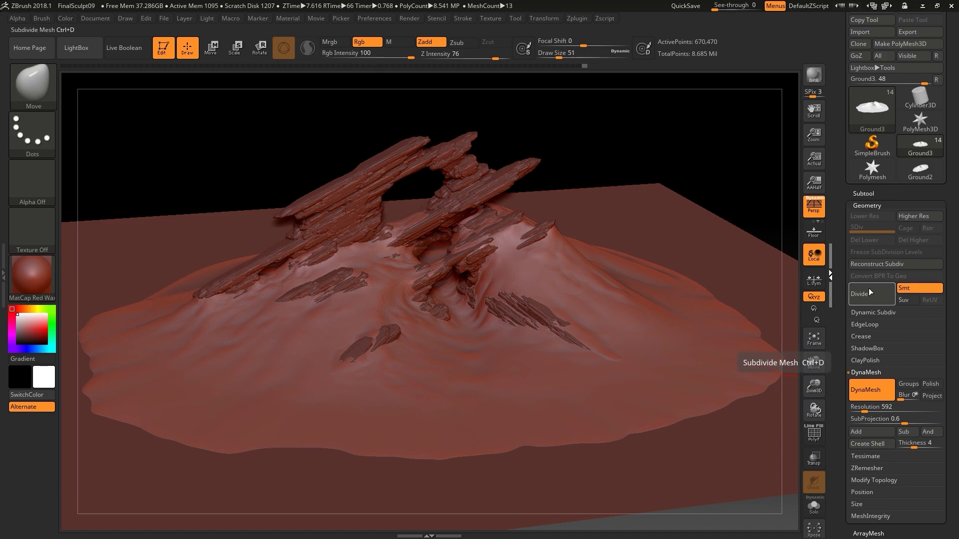
click(867, 291)
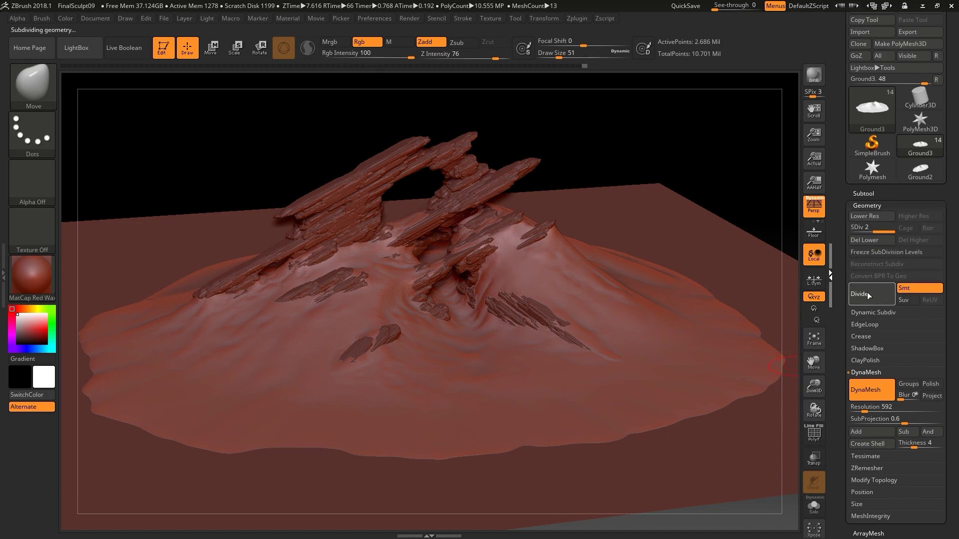
mouse_move(738, 207)
mouse_down()
mouse_move(763, 318)
mouse_move(737, 225)
mouse_up()
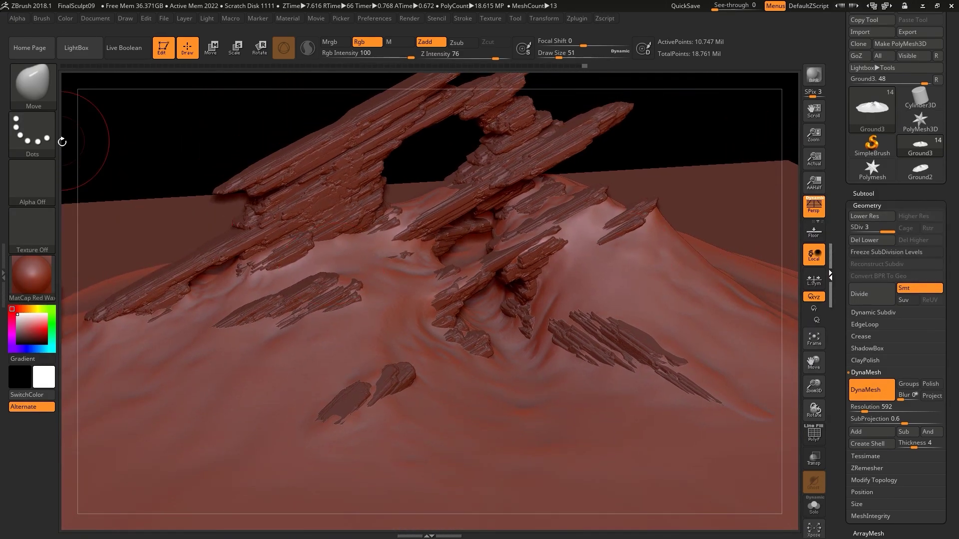
Stamp JRO_LavaCrust01 texture onto the ground below the rock arch at Z intensity 23 and draw size 51
click(41, 96)
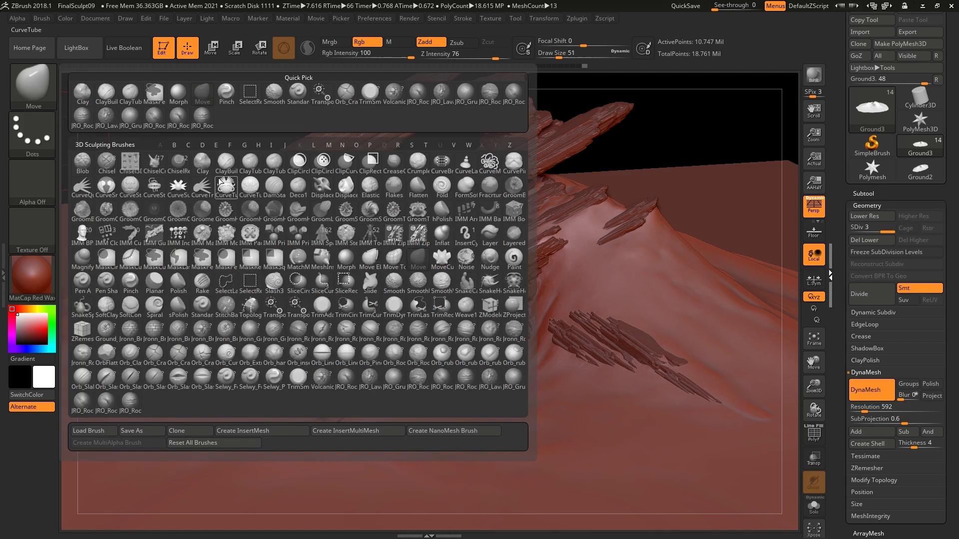
click(368, 385)
mouse_move(706, 111)
mouse_down()
mouse_move(649, 114)
mouse_move(646, 102)
mouse_move(644, 130)
mouse_move(705, 153)
mouse_move(552, 177)
mouse_up()
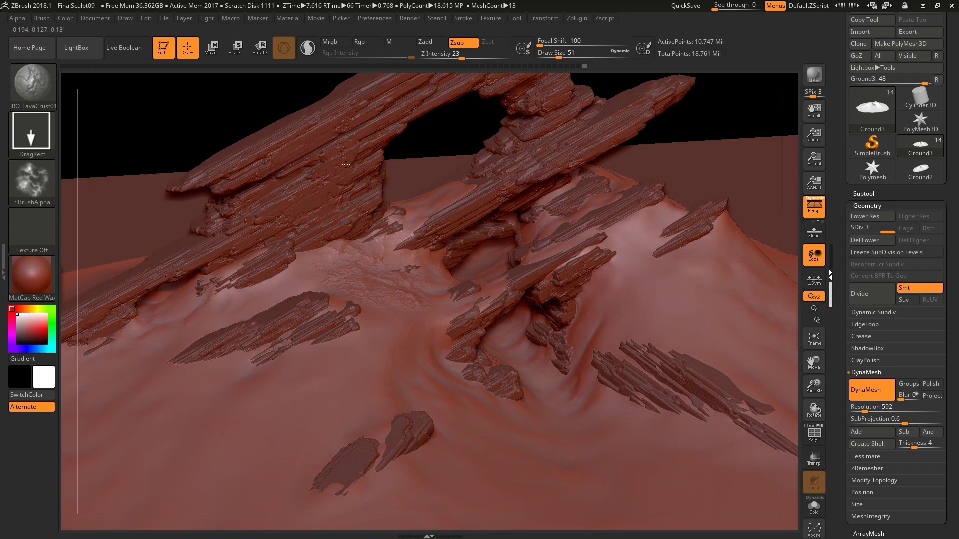
mouse_move(335, 168)
mouse_down()
mouse_move(385, 171)
mouse_move(389, 126)
mouse_up()
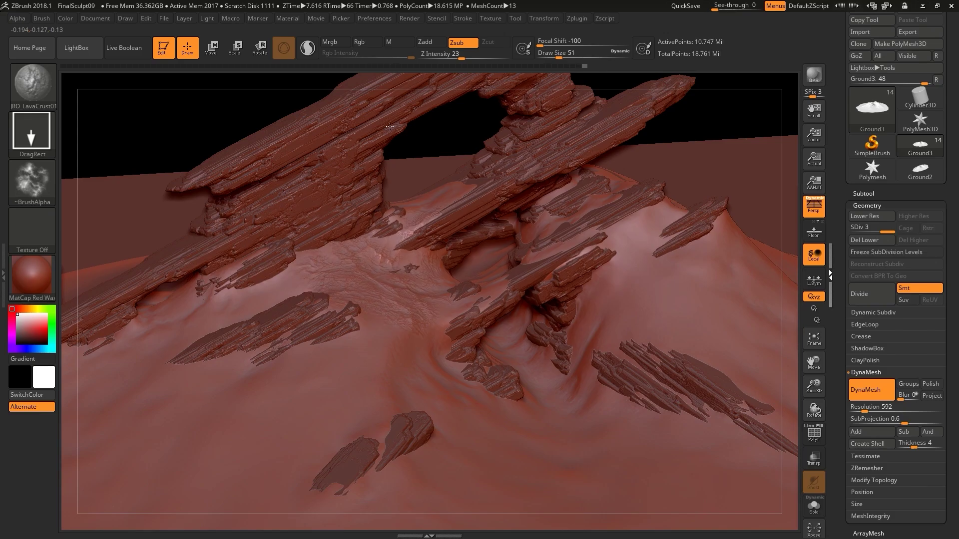
mouse_move(683, 112)
mouse_down()
mouse_move(686, 93)
mouse_move(682, 143)
mouse_up()
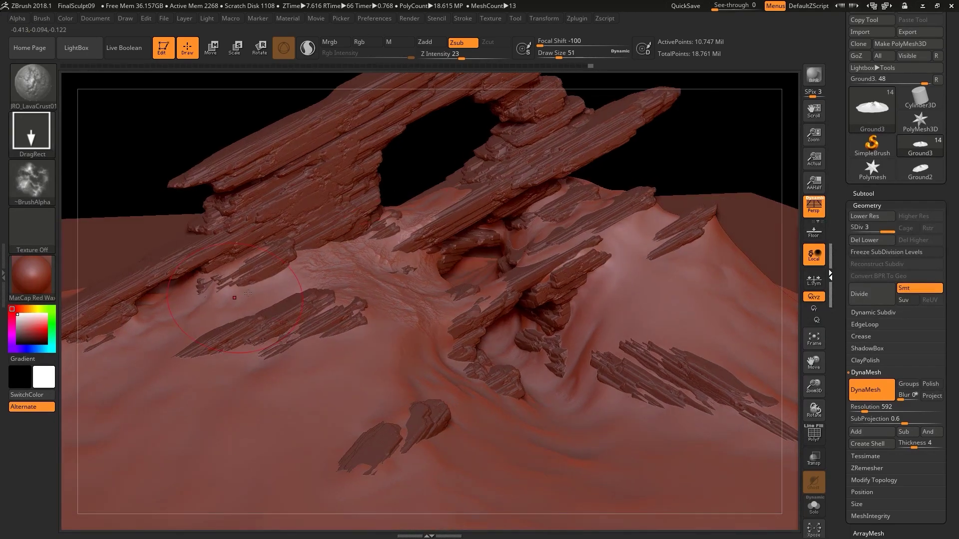
Stamp more JRO_LavaCrust01 texture over the left slope of the ground around the embedded rocks
drag(106, 283, 61, 293)
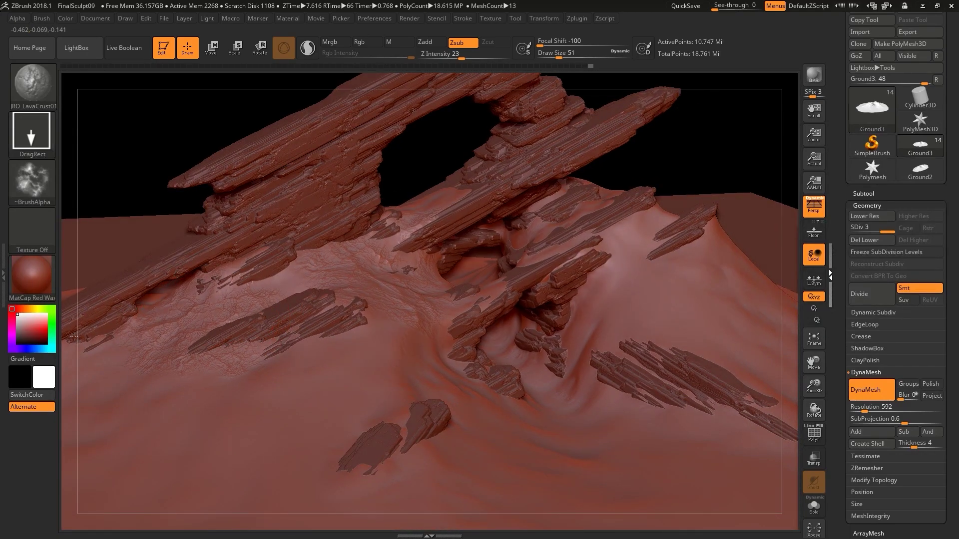
mouse_move(73, 337)
mouse_down()
mouse_move(79, 369)
mouse_move(94, 337)
mouse_move(89, 320)
mouse_up()
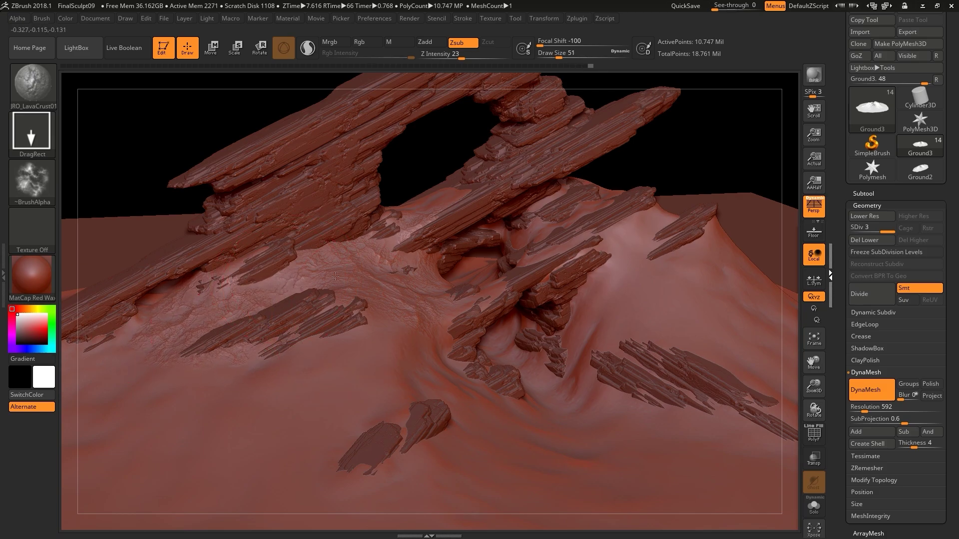
mouse_move(288, 260)
mouse_down()
mouse_move(245, 281)
mouse_move(197, 400)
mouse_up()
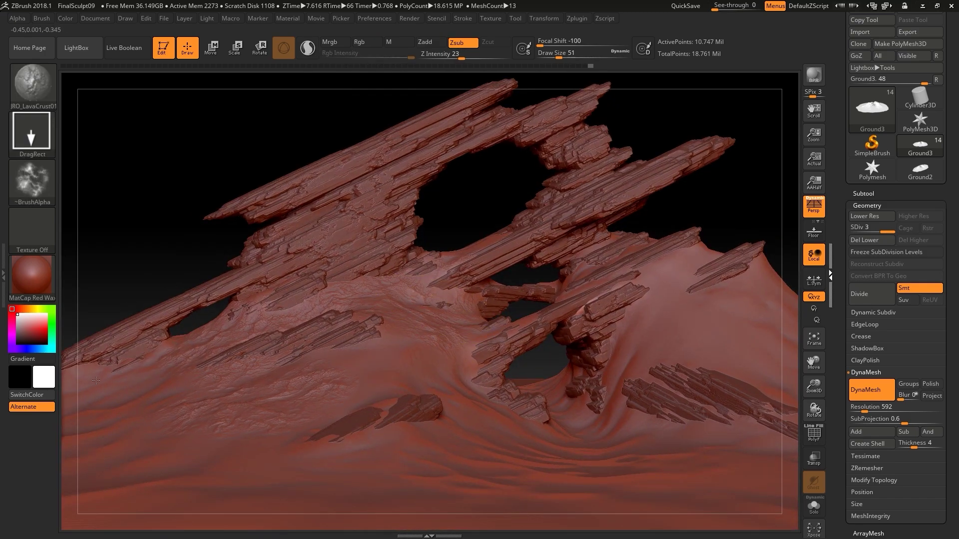
mouse_move(96, 381)
mouse_down()
mouse_move(33, 390)
mouse_move(54, 417)
mouse_up()
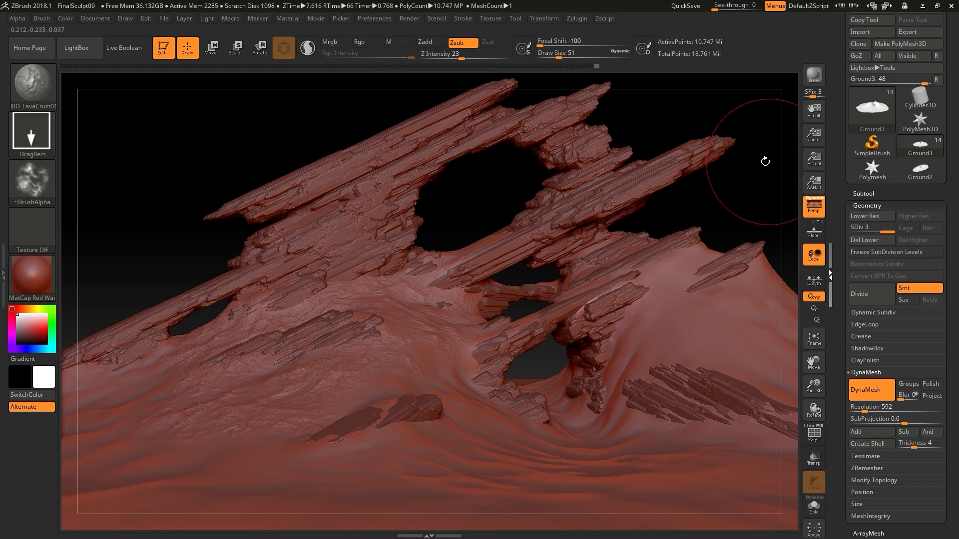
Undo the last crust stamp and apply JRO_LavaCrust01 texture to the lower left slope and the ravine beside the central rocks
mouse_move(765, 161)
mouse_down()
mouse_move(762, 189)
mouse_move(757, 145)
mouse_move(707, 140)
mouse_up()
key(ctrl+z)
drag(447, 342, 427, 292)
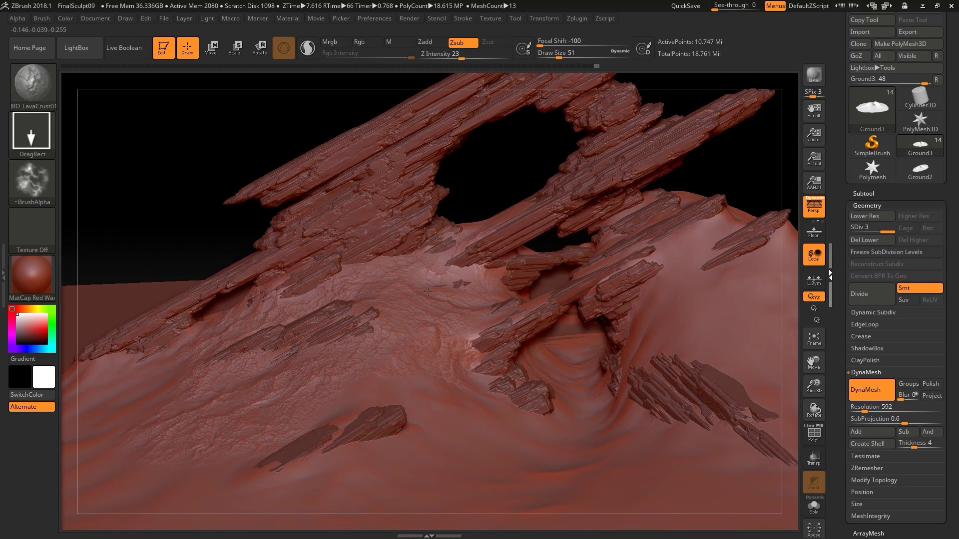
ctrl+right_drag(728, 160, 714, 146)
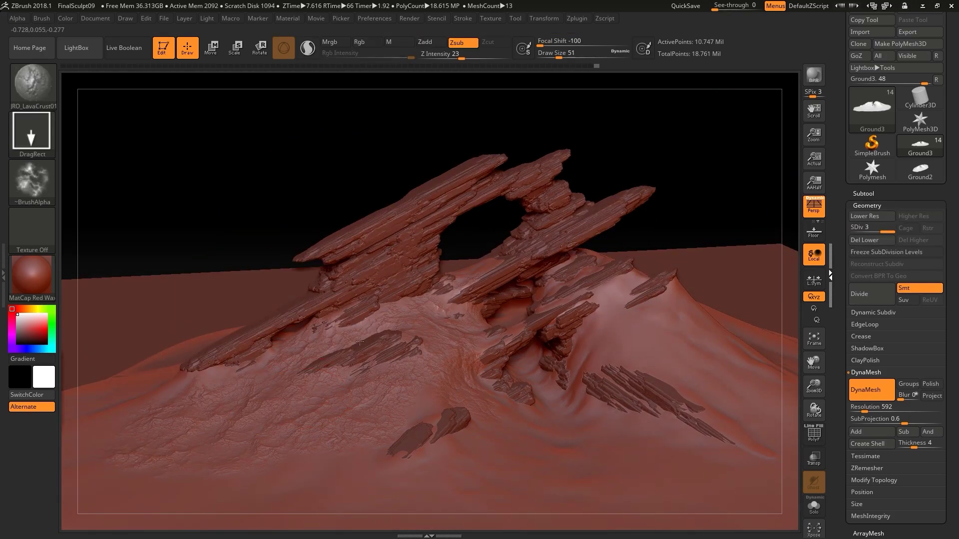
mouse_move(255, 311)
mouse_down()
mouse_move(300, 193)
mouse_move(342, 203)
mouse_move(284, 189)
mouse_move(286, 220)
mouse_up()
ctrl+right_drag(714, 175, 731, 220)
drag(457, 137, 487, 152)
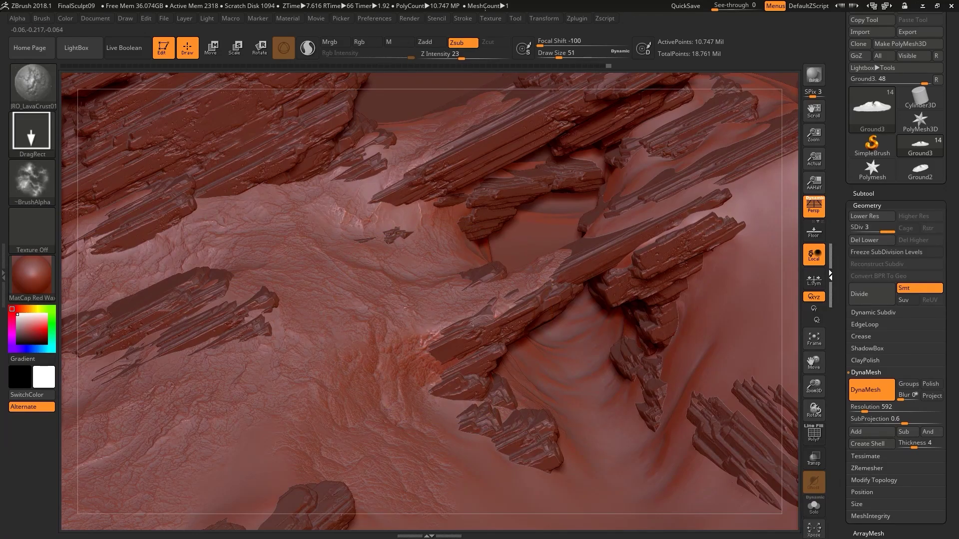
Cover the right-hand hill and the foreground slope of the ground with JRO_LavaCrust01 stamps
ctrl+right_drag(385, 424, 354, 378)
mouse_move(680, 145)
mouse_down()
mouse_move(684, 113)
mouse_move(644, 162)
mouse_up()
ctrl+right_drag(644, 163, 619, 201)
mouse_move(576, 277)
mouse_down()
mouse_move(593, 156)
mouse_move(744, 152)
mouse_up()
drag(659, 104, 372, 273)
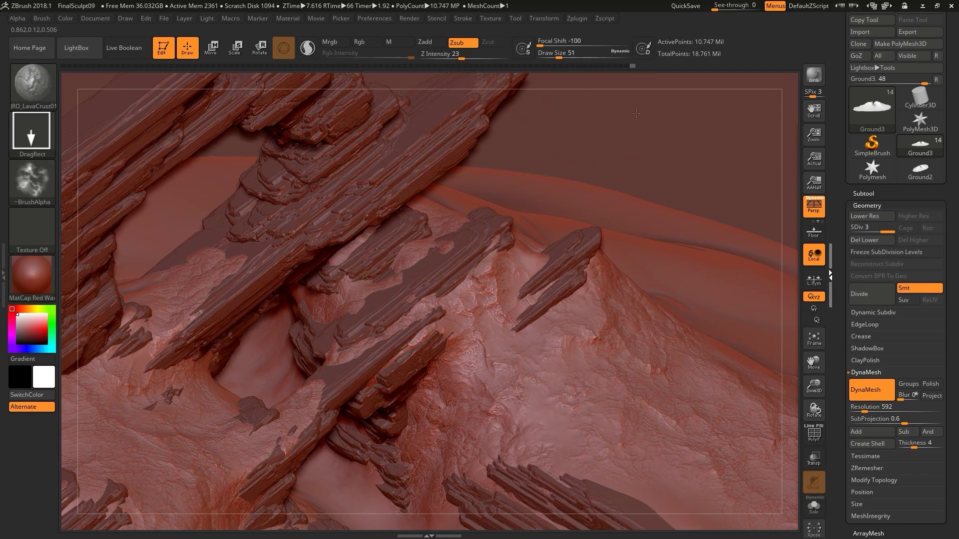
drag(636, 114, 749, 220)
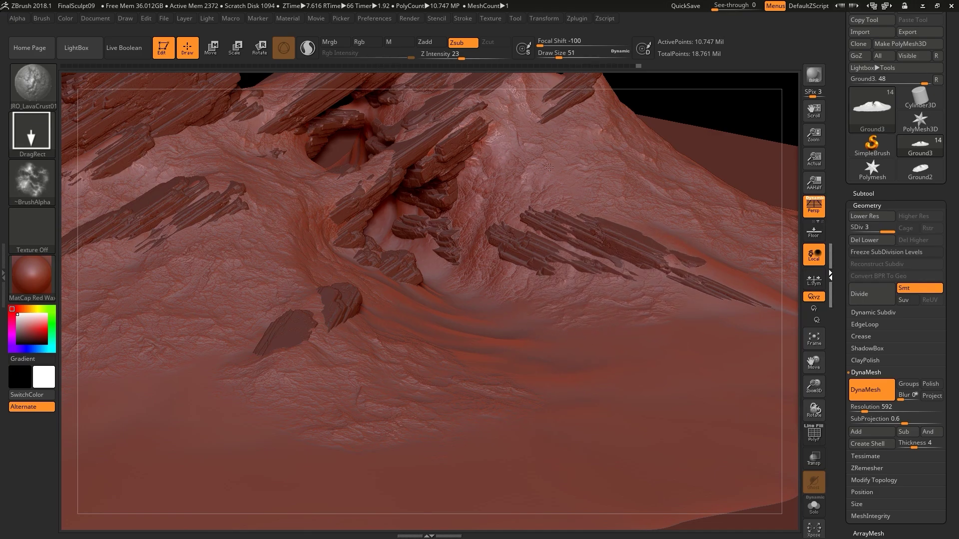
Stamp JRO_LavaCrust01 texture over the smooth lower foreground of the ground and undo the last stamp
drag(718, 94, 776, 208)
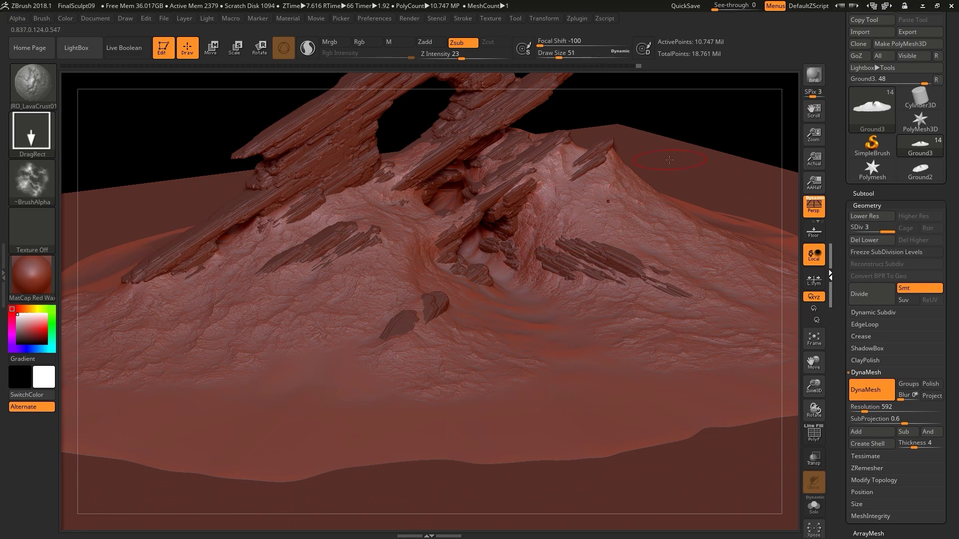
mouse_move(680, 151)
mouse_down()
mouse_move(679, 87)
mouse_move(680, 156)
mouse_up()
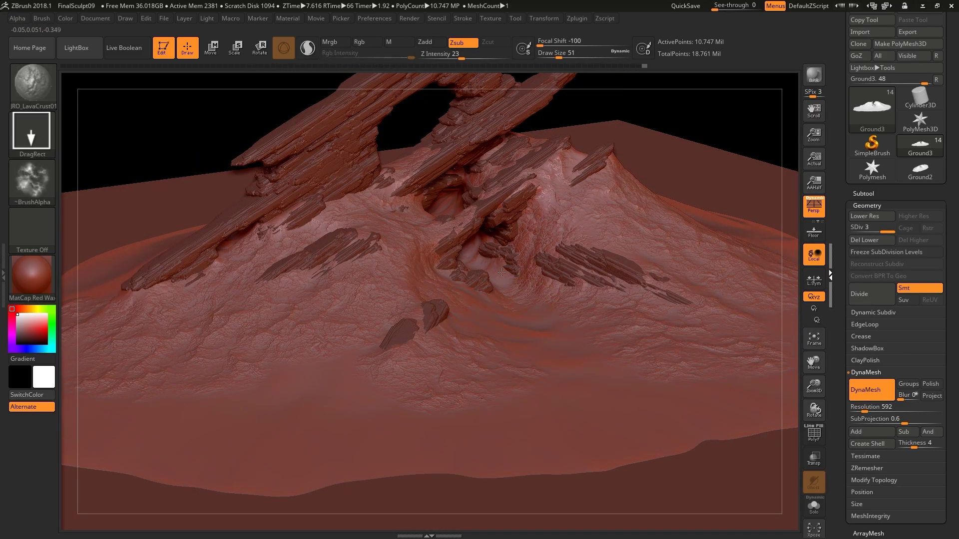
mouse_move(738, 170)
mouse_down()
mouse_move(738, 114)
mouse_move(738, 175)
mouse_up()
drag(594, 424, 639, 450)
drag(738, 130, 738, 155)
drag(344, 399, 327, 382)
key(ctrl+z)
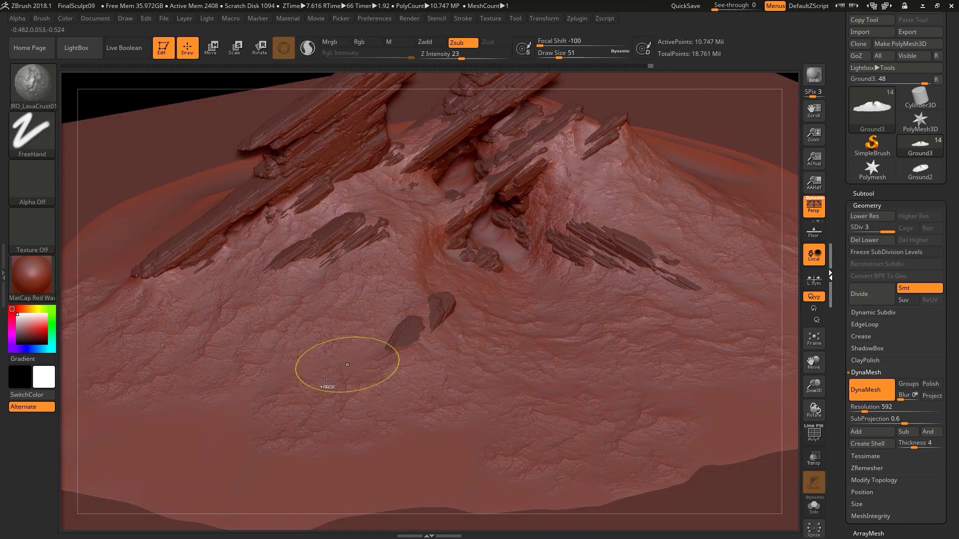
Extend the JRO_LavaCrust01 stamps across the left slope to the ground's outer edge and beside the long leaning rock
mouse_move(714, 150)
mouse_down()
mouse_move(714, 95)
mouse_move(714, 130)
mouse_up()
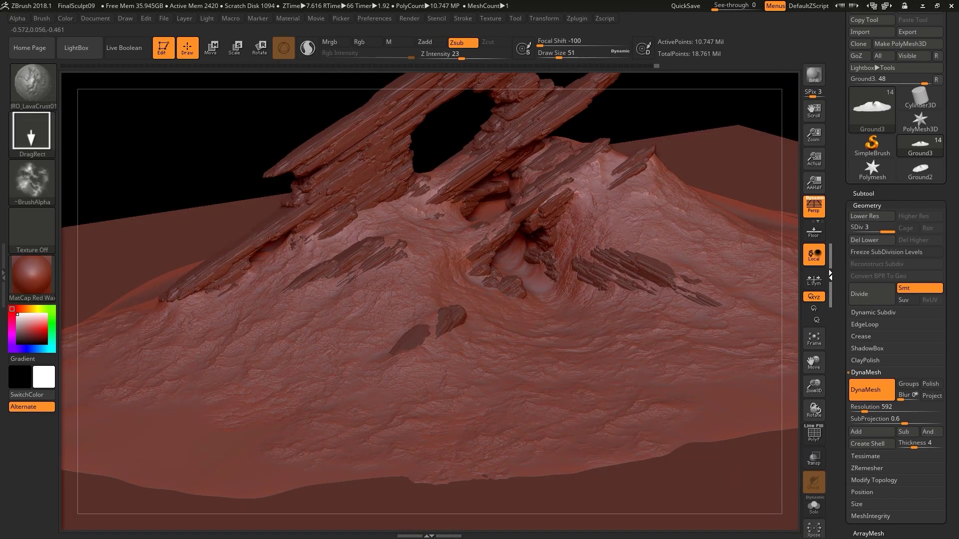
drag(299, 341, 296, 345)
drag(200, 425, 110, 382)
alt+drag(74, 372, 183, 359)
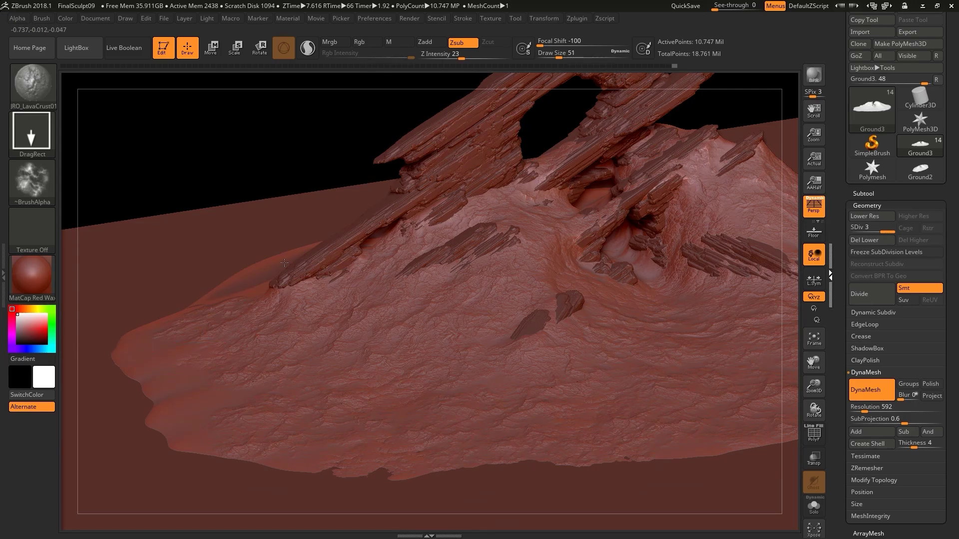
drag(284, 262, 290, 257)
alt+drag(200, 149, 199, 115)
Stamp JRO_LavaCrust01 texture on the ground between the central rocks and inside the ravine
mouse_move(738, 150)
mouse_down()
mouse_move(724, 120)
mouse_move(724, 209)
mouse_up()
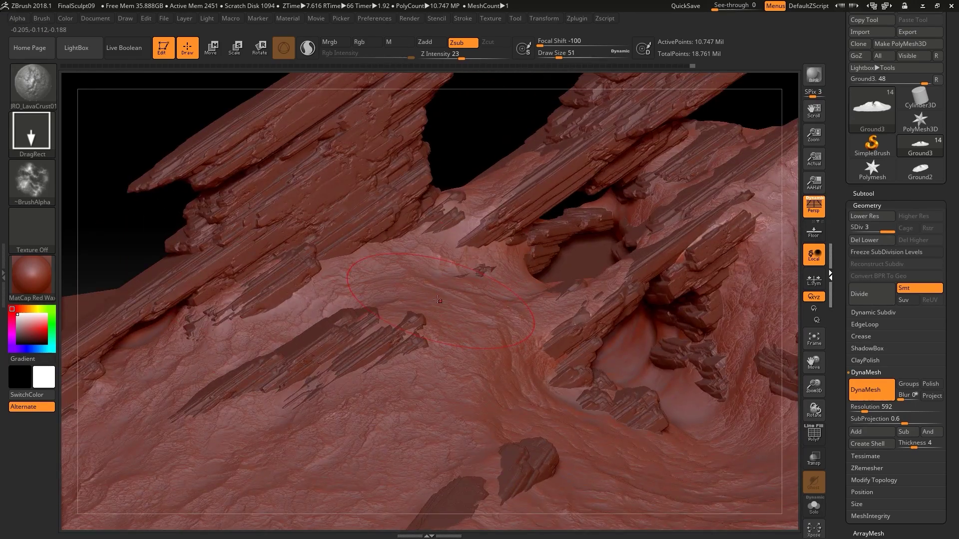
drag(631, 341, 635, 348)
alt+drag(674, 319, 699, 250)
drag(624, 319, 630, 327)
mouse_move(739, 165)
mouse_down()
mouse_move(749, 195)
mouse_move(750, 175)
mouse_up()
drag(736, 362, 744, 377)
drag(642, 199, 682, 222)
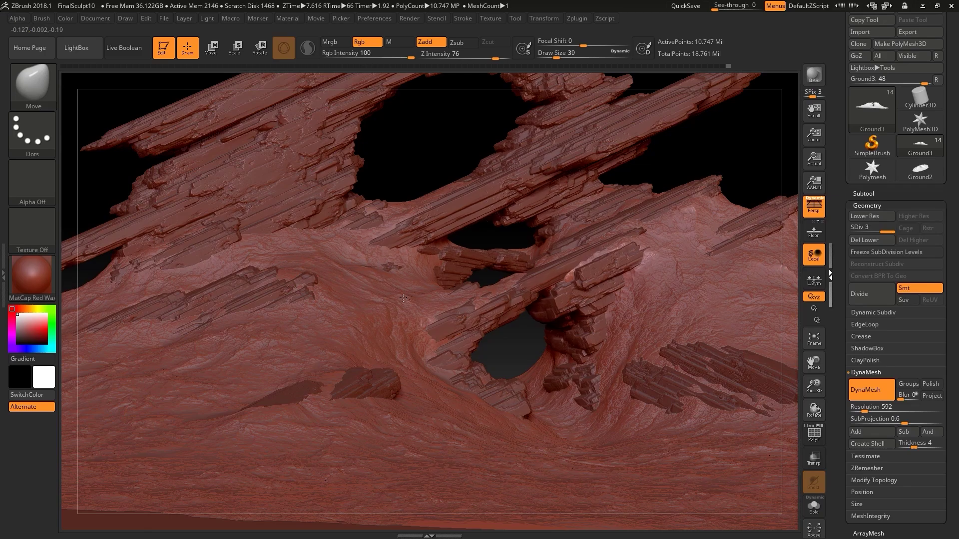
Switch to the JRO_Rocks01 brush and set its Z intensity to 34
right_drag(403, 298, 378, 245)
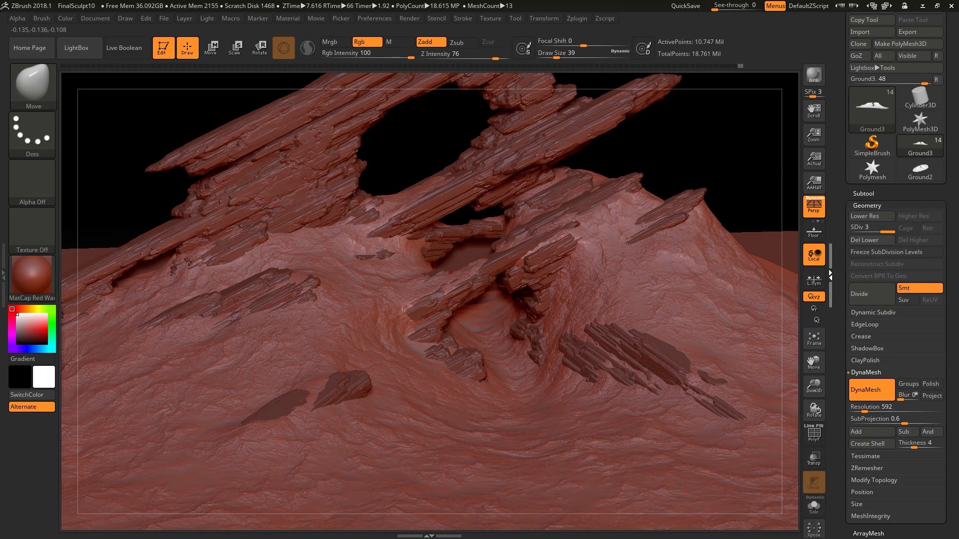
click(55, 96)
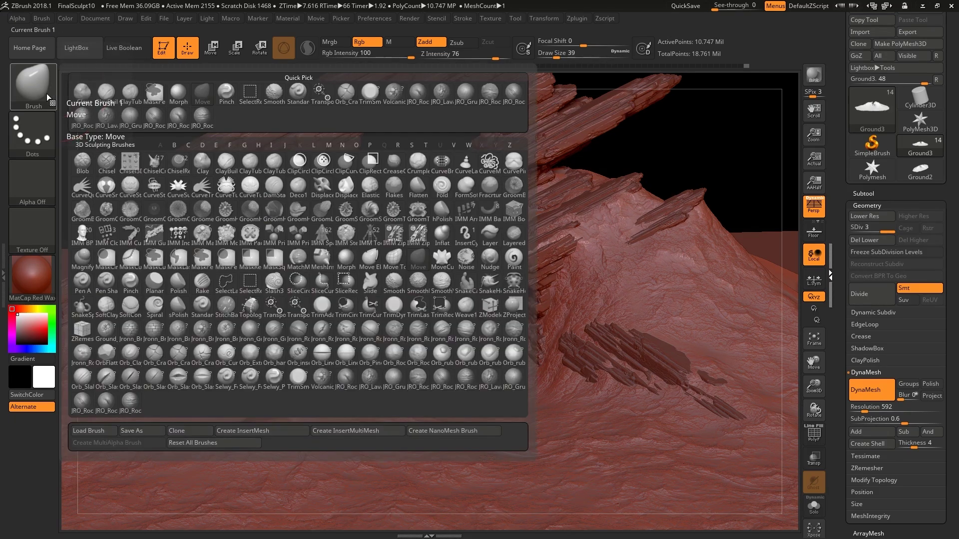
click(419, 381)
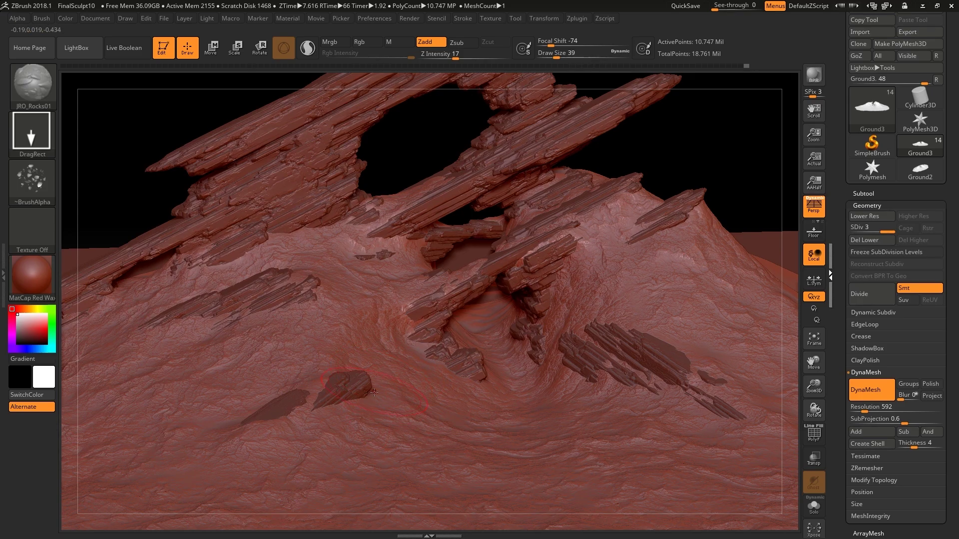
mouse_move(706, 139)
mouse_down()
mouse_move(711, 133)
mouse_move(699, 150)
mouse_up()
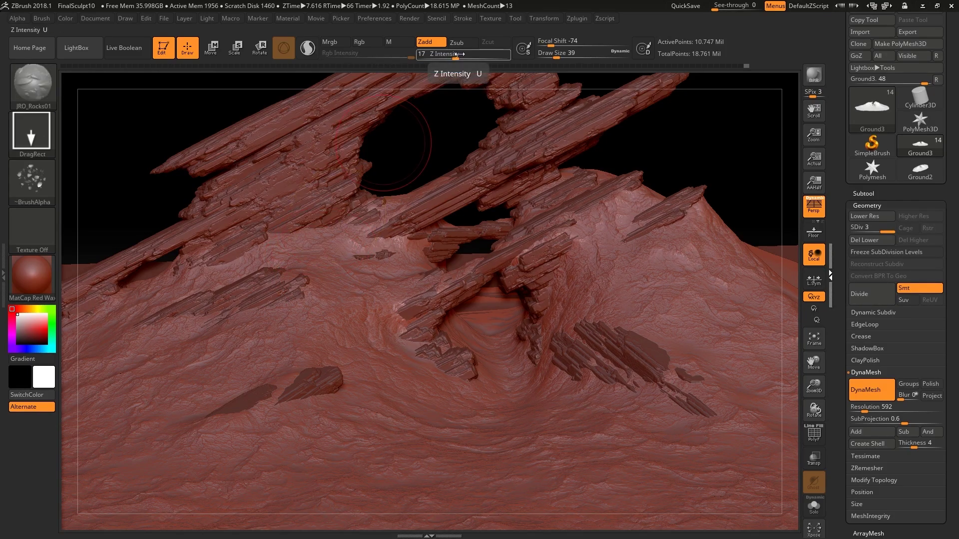
drag(456, 53, 467, 53)
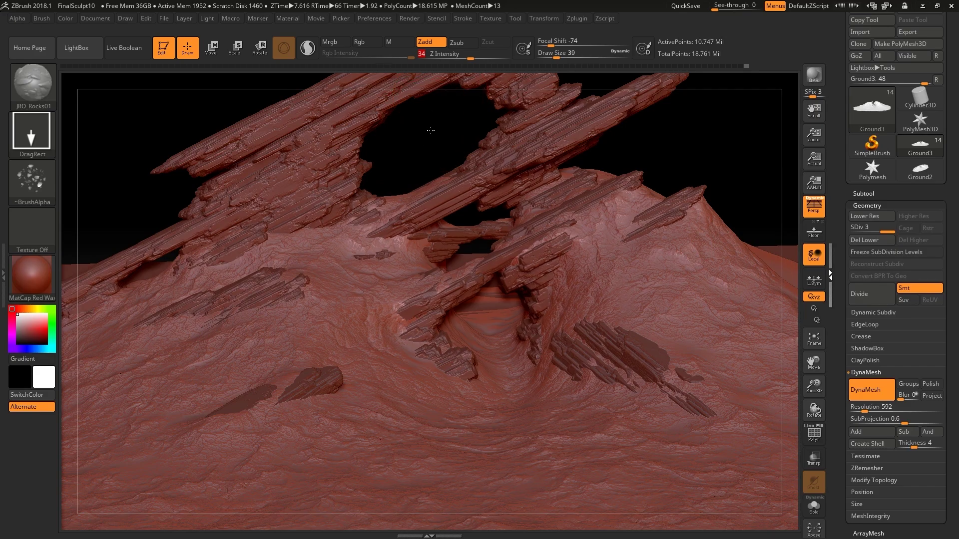
Store a morph target for the Ground3 subtool
drag(427, 128, 442, 104)
drag(428, 142, 452, 122)
click(867, 206)
click(872, 361)
click(870, 368)
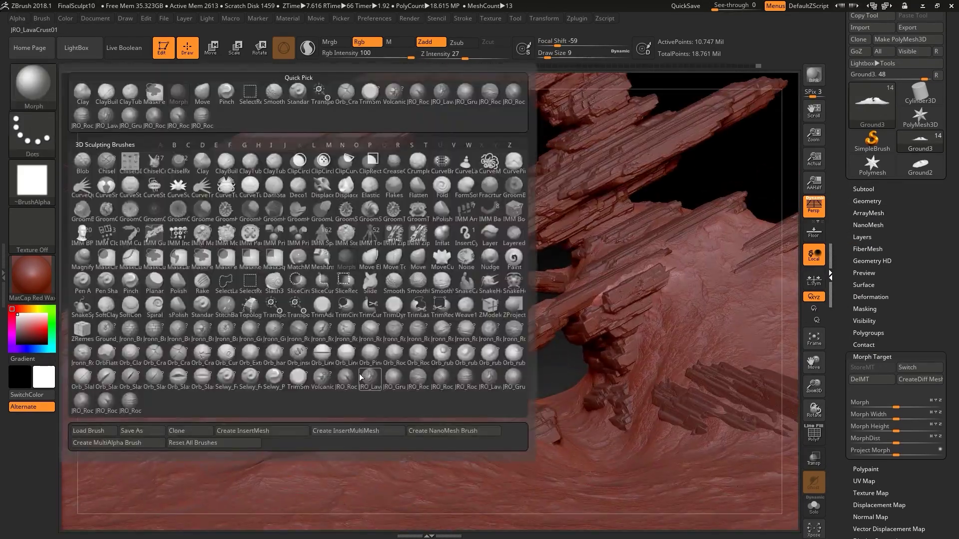
Scatter JRO_Rocks01 pebbles at Z intensity 36 on the ground around the central rocks, the foreground boulders and the ravine edge
click(278, 254)
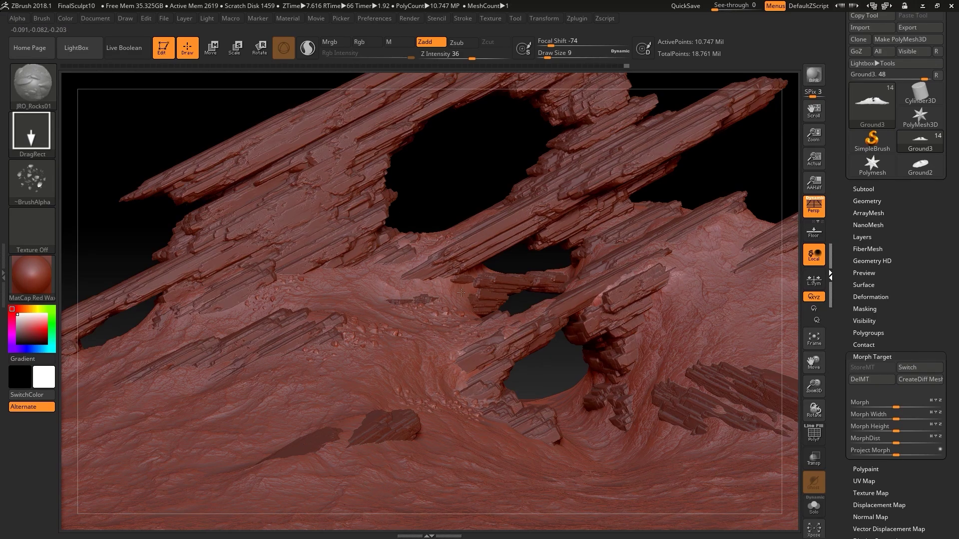
drag(366, 449, 349, 445)
drag(414, 443, 431, 442)
drag(435, 204, 463, 199)
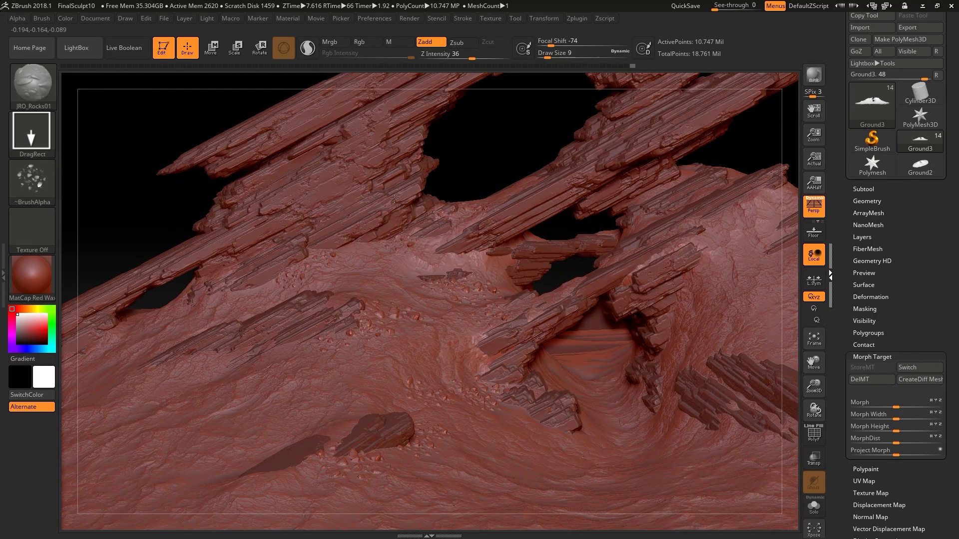
drag(423, 251, 440, 254)
drag(479, 165, 462, 171)
drag(578, 442, 596, 446)
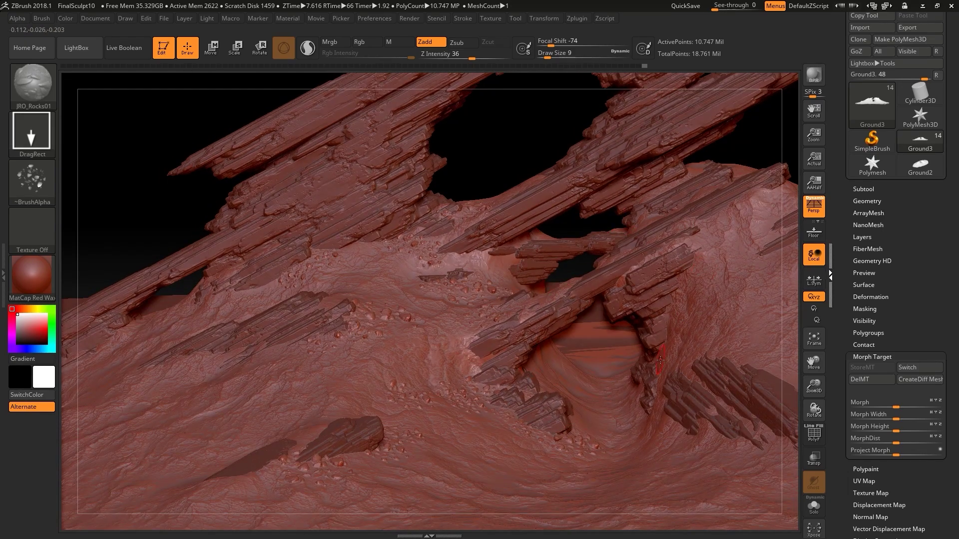
Stamp more JRO_Rocks01 pebbles beside the right-hand rocks and along the base of the left leaning rock
drag(660, 360, 702, 434)
mouse_move(779, 419)
mouse_down()
mouse_move(796, 388)
mouse_move(760, 321)
mouse_move(679, 297)
mouse_move(631, 308)
mouse_move(691, 247)
mouse_move(382, 273)
mouse_up()
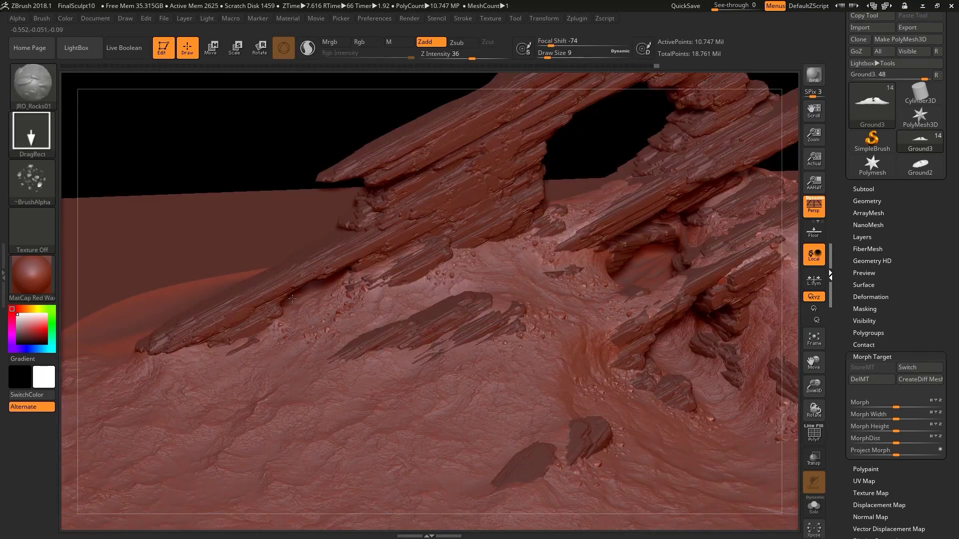
mouse_move(292, 298)
mouse_down()
mouse_move(255, 163)
mouse_move(411, 257)
mouse_move(600, 335)
mouse_up()
Fade parts of the stamped pebbles on the right hill and around the ravine with the Morph brush and choose the Move brush
key(b)
key(m)
key(o)
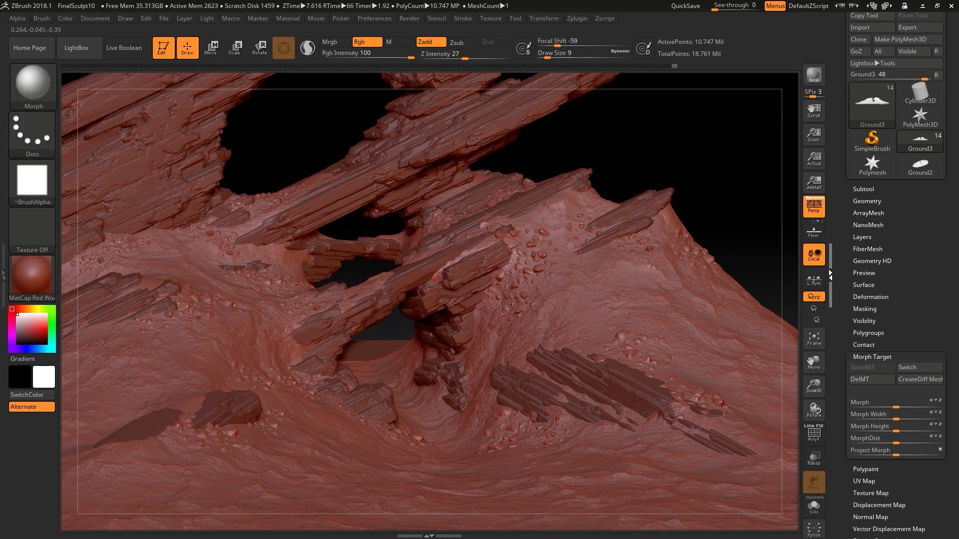
drag(658, 354, 513, 260)
drag(537, 207, 338, 370)
drag(745, 156, 415, 305)
mouse_move(645, 304)
mouse_down()
mouse_move(659, 160)
mouse_move(691, 212)
mouse_move(702, 188)
mouse_move(616, 240)
mouse_move(644, 200)
mouse_move(659, 213)
mouse_move(651, 177)
mouse_up()
key(b)
key(m)
key(v)
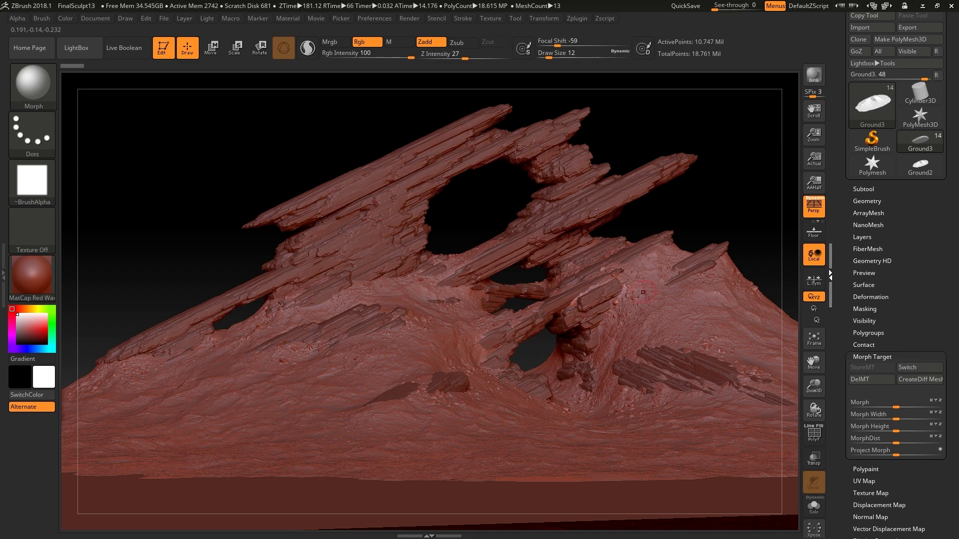
Pre-process the Ground3 subtool with Decimation Master
click(870, 200)
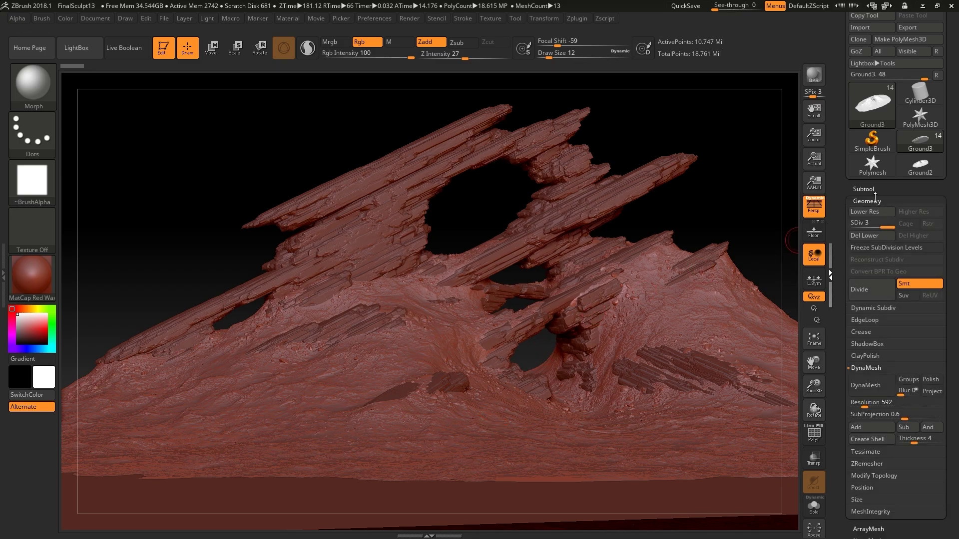
click(872, 200)
click(577, 18)
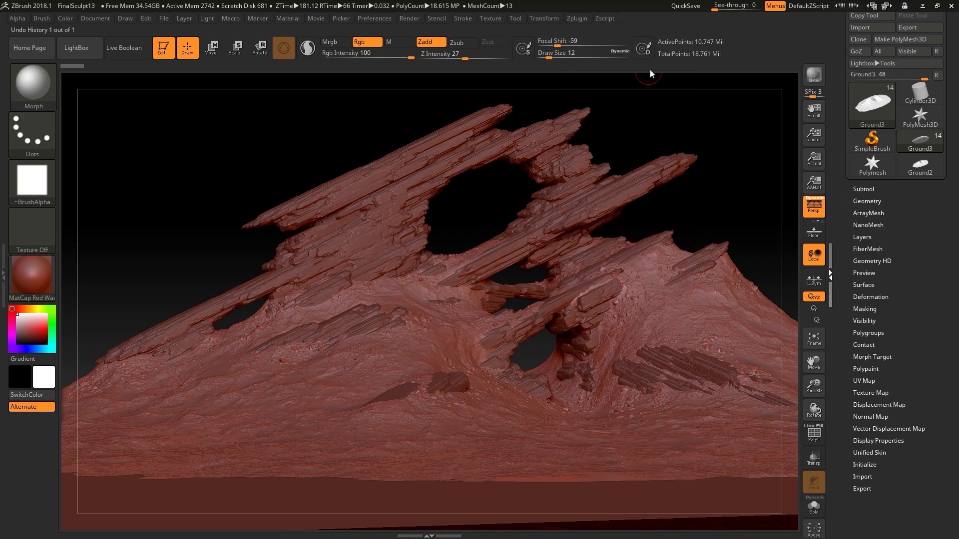
click(577, 19)
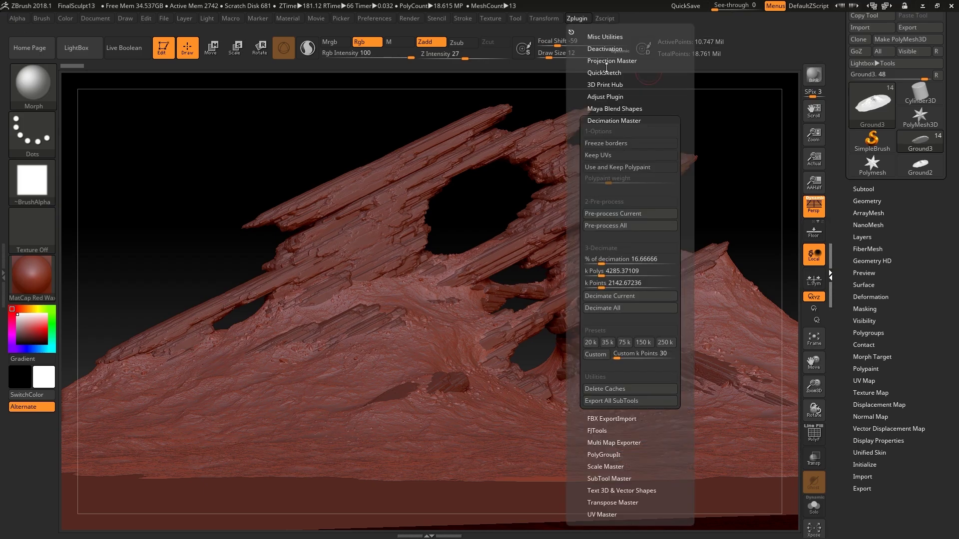
click(618, 214)
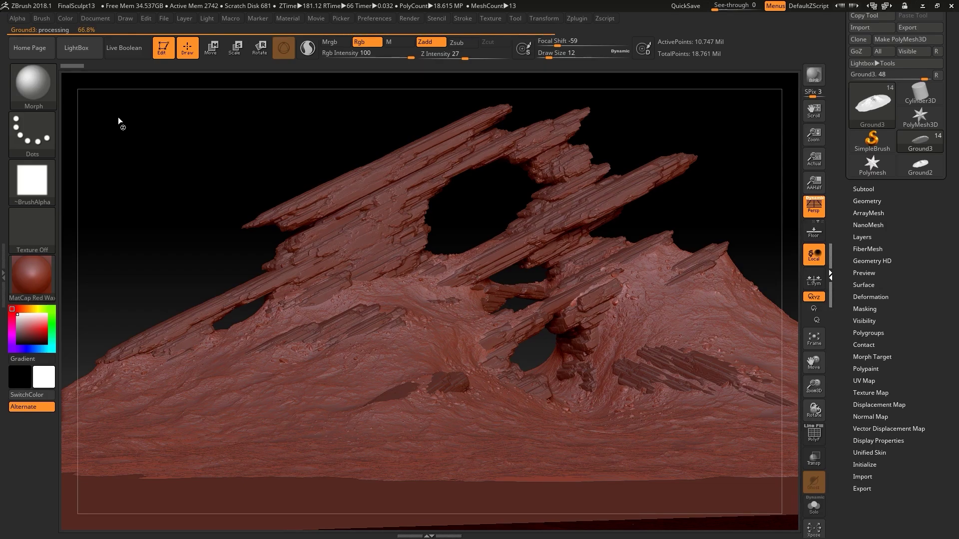
Decimate the Ground3 subtool with the decimation quality at 16.66666%
click(577, 19)
click(600, 270)
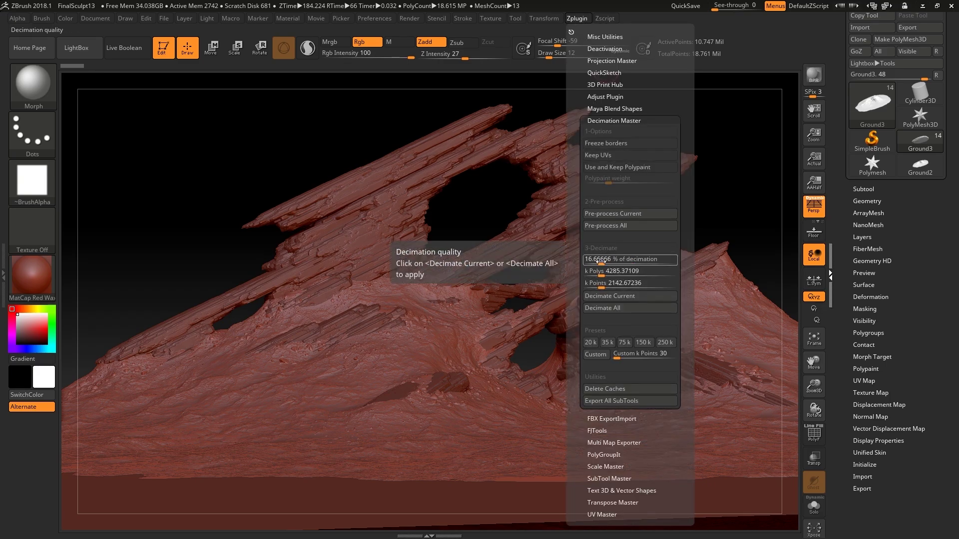
click(601, 260)
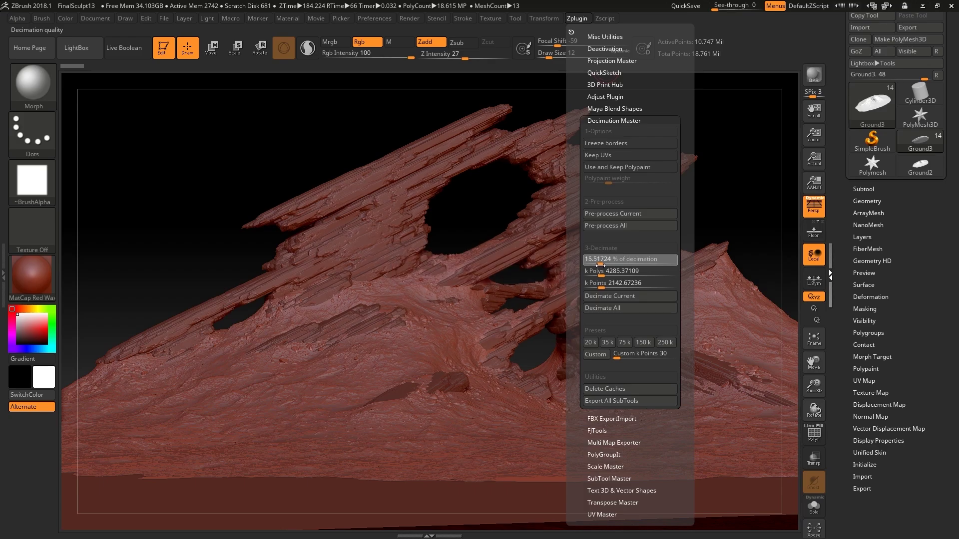
click(602, 266)
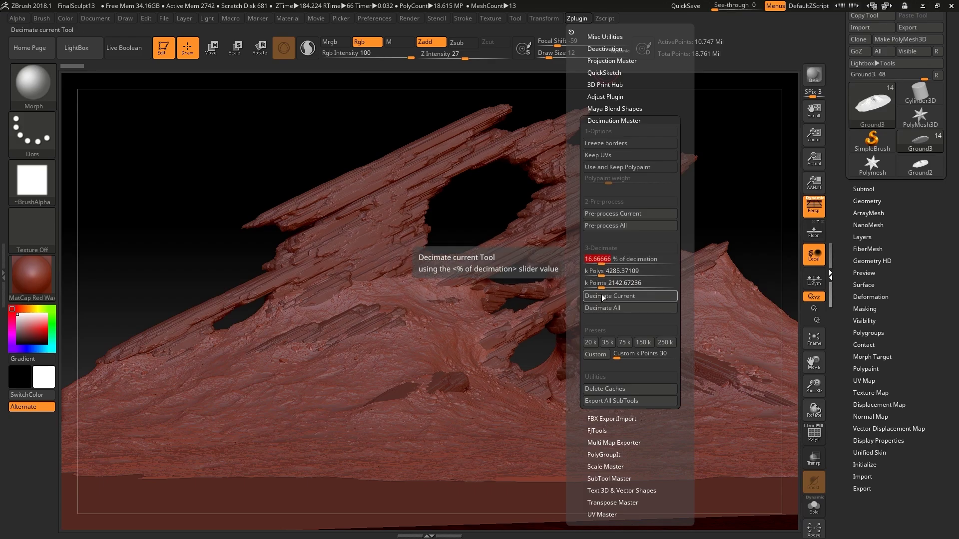
click(602, 296)
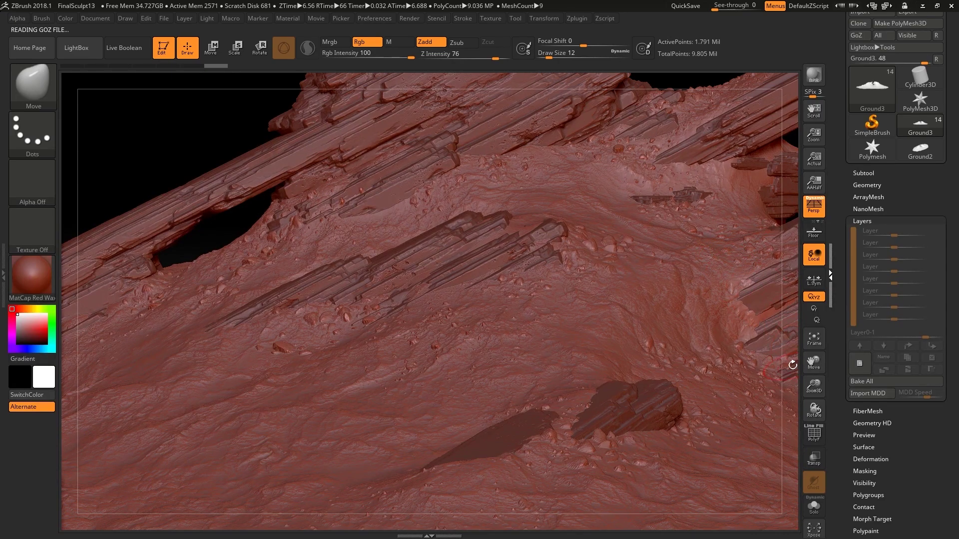
Examine the decimated ground up close, toggling the polyframe display on and off
mouse_move(793, 365)
alt+mouse_down()
mouse_move(756, 264)
mouse_move(750, 207)
mouse_move(744, 246)
alt+mouse_up()
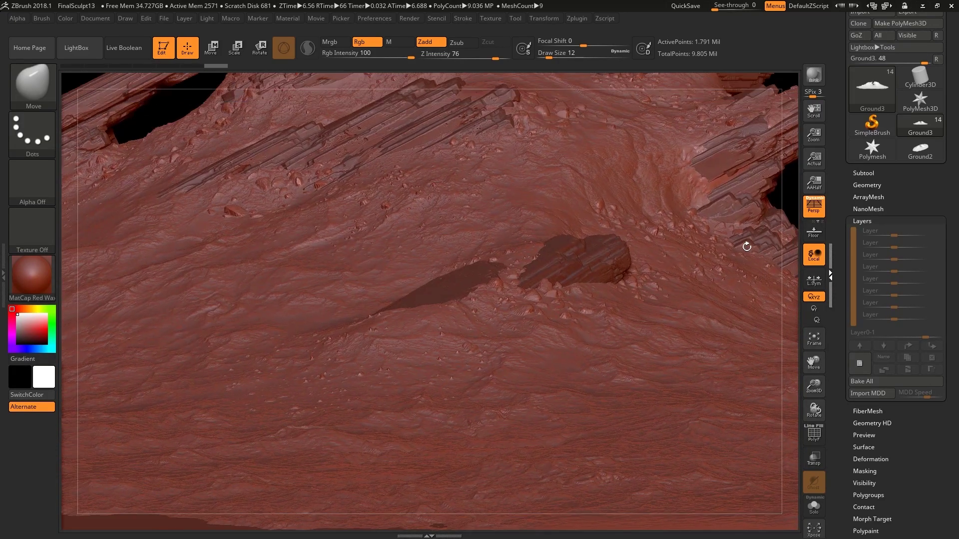
click(816, 435)
click(815, 435)
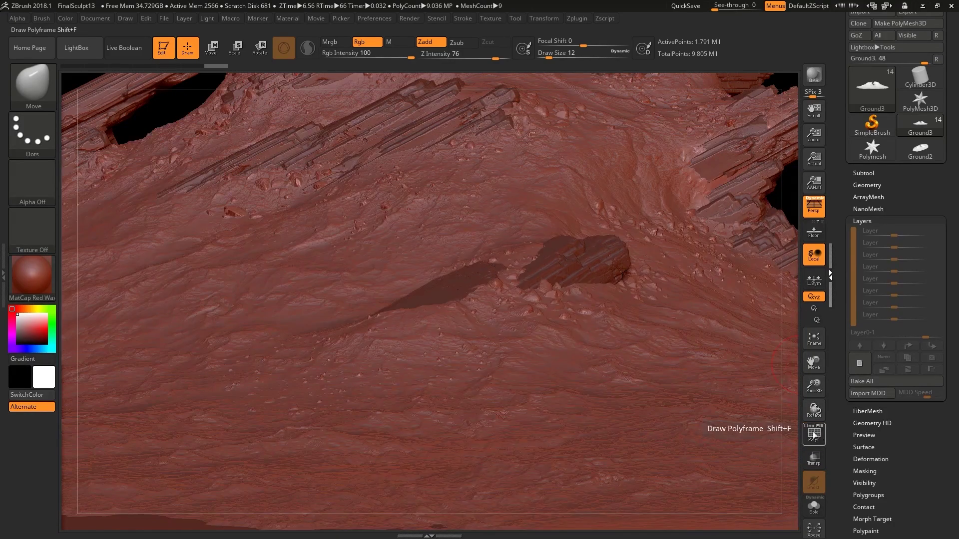
Select the older Ground subtool beneath the detailed ground and delete it
drag(786, 341, 714, 274)
drag(700, 212, 710, 239)
alt+click(710, 240)
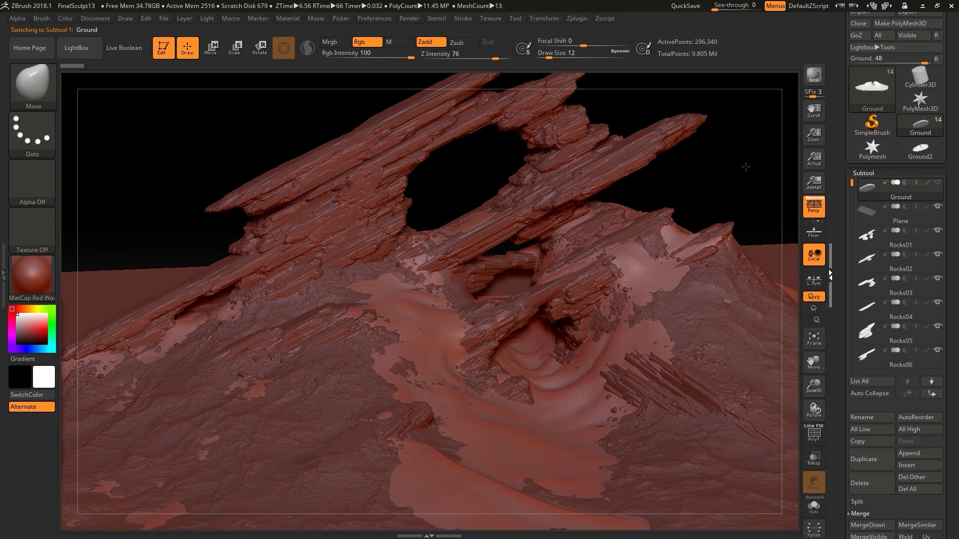
drag(745, 167, 777, 242)
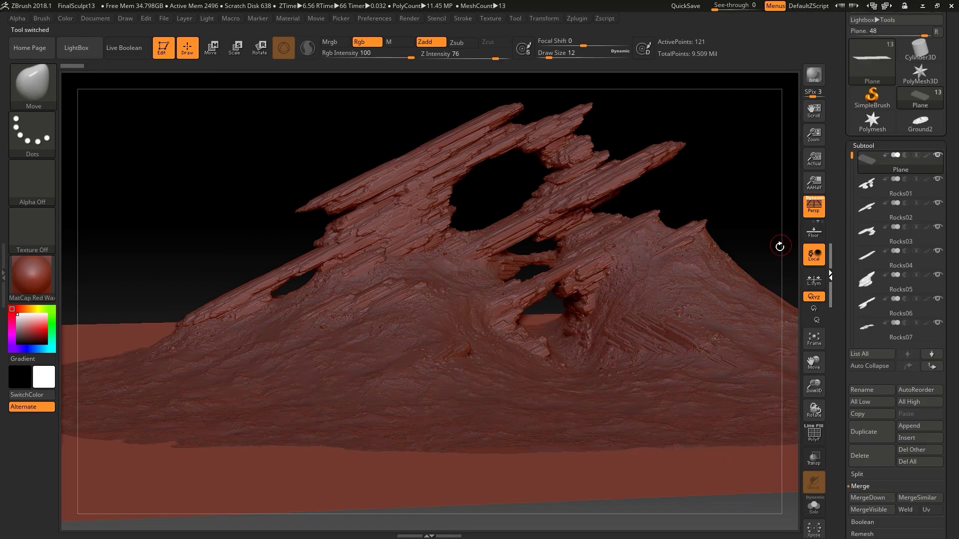
Merge the rock subtools down into Rocks01 and pre-process the merged subtool with Decimation Master
click(871, 498)
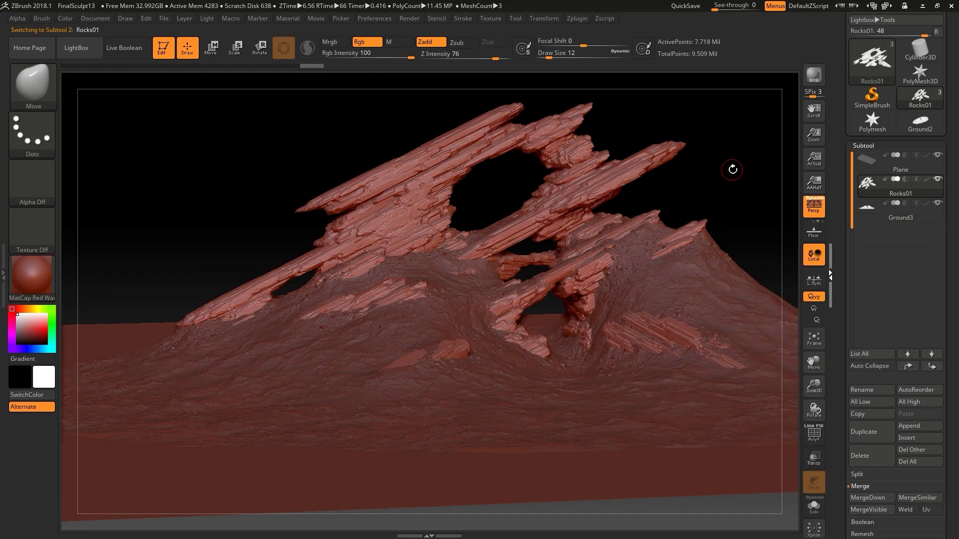
drag(732, 165, 726, 193)
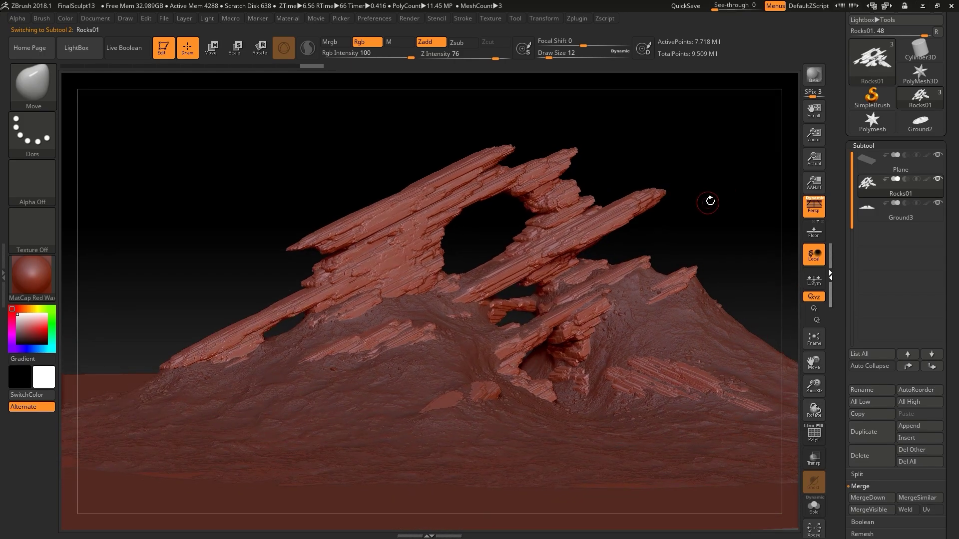
click(576, 18)
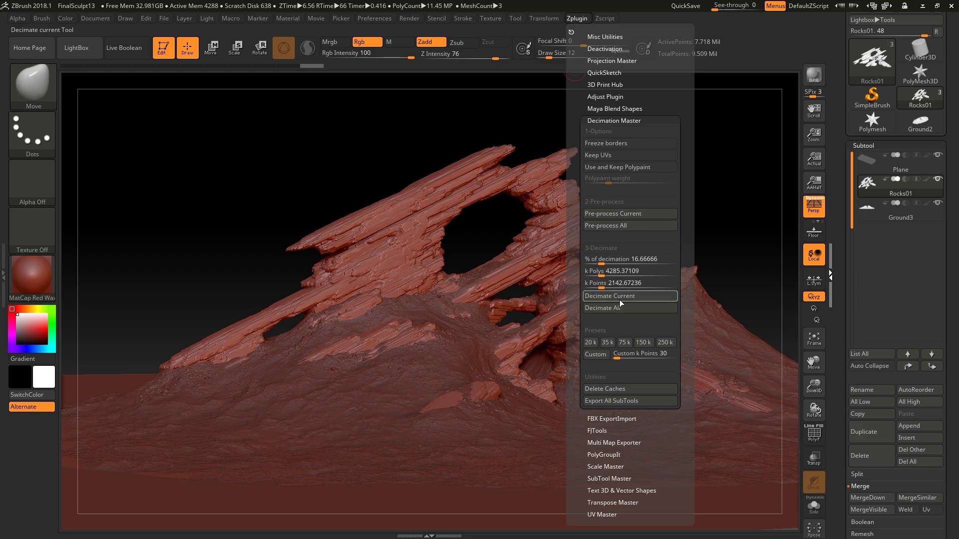
click(605, 214)
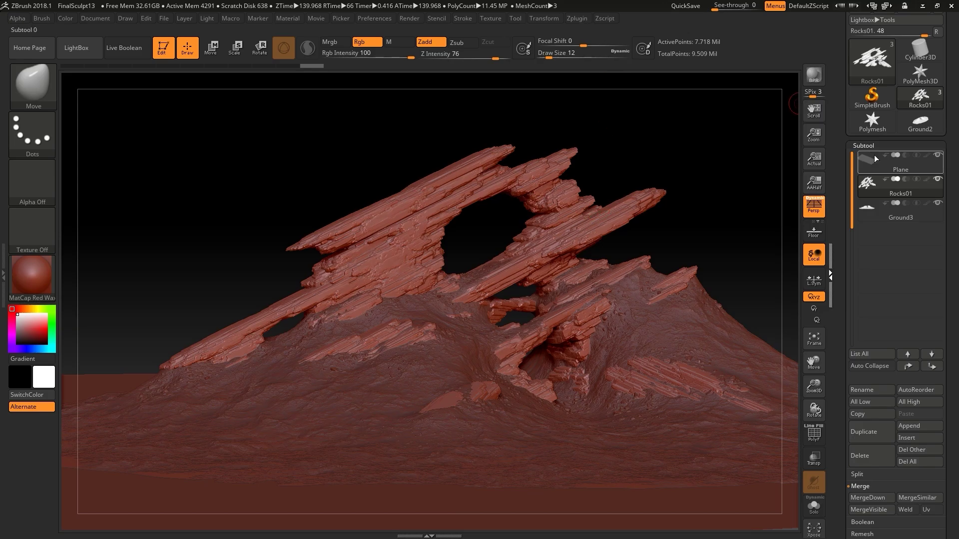
Decimate the merged Rocks01 subtool with Decimation Master at 16.66666% of decimation
scroll(871, 249, down, 10)
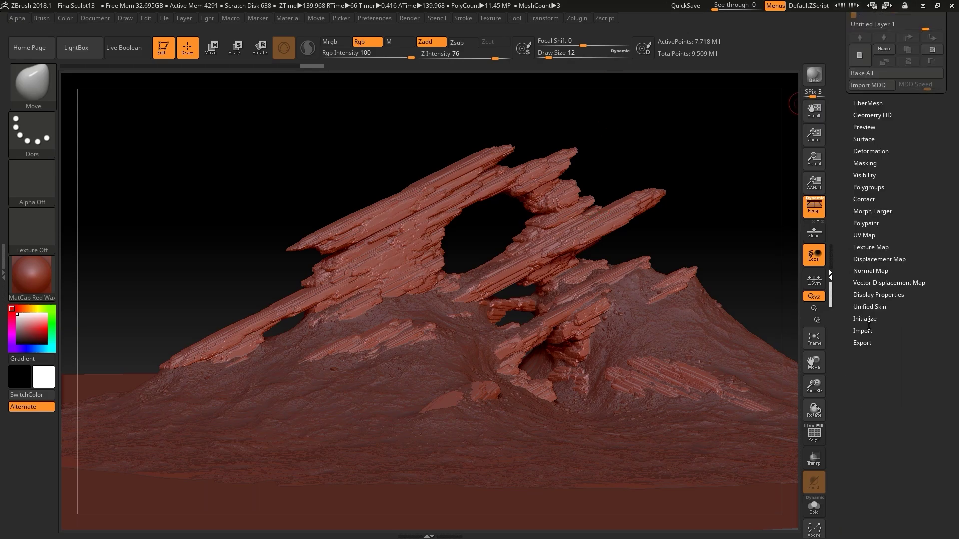
scroll(868, 324, up, 10)
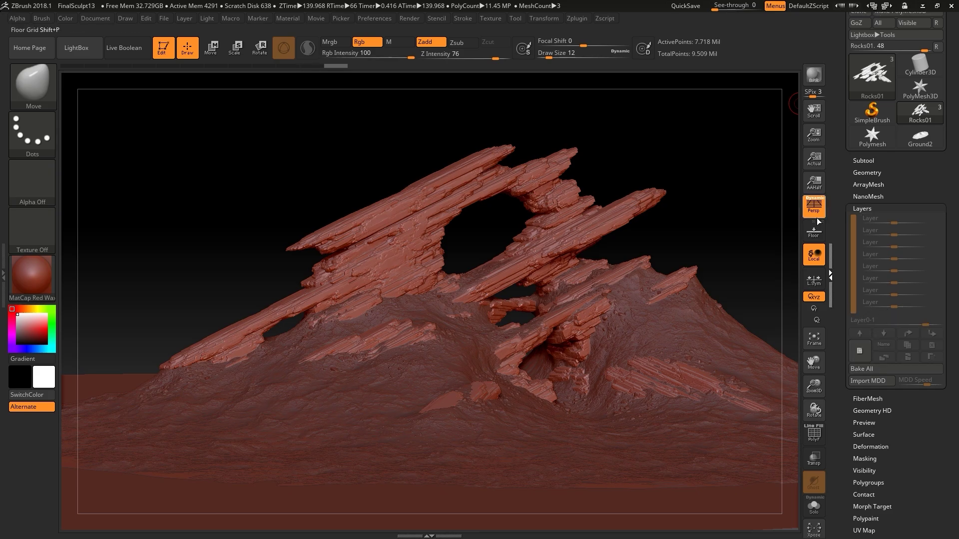
click(577, 18)
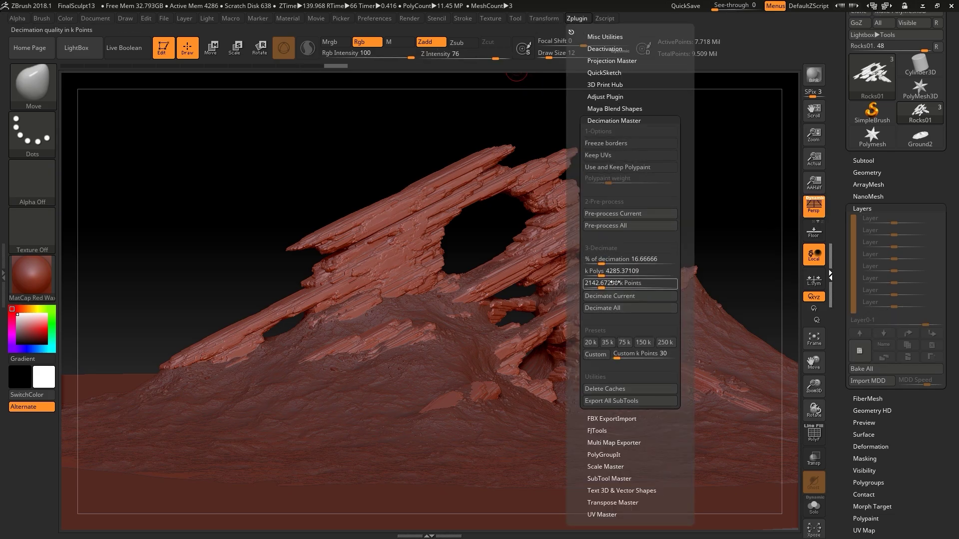
click(604, 296)
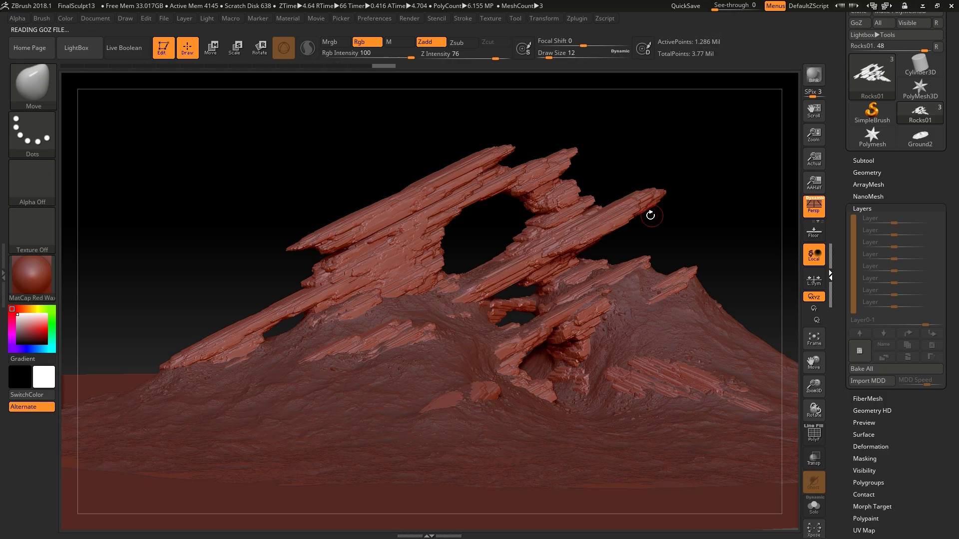
Examine the decimated rocks up close, toggling the polyframe display on and off, and make Ground3 the active subtool
mouse_move(696, 193)
mouse_down()
mouse_move(739, 259)
mouse_move(689, 274)
mouse_up()
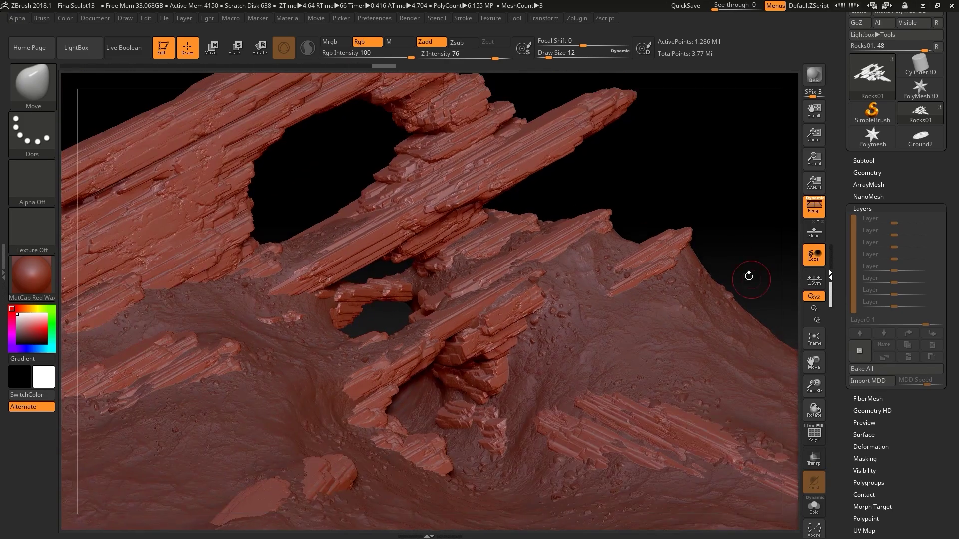
click(813, 434)
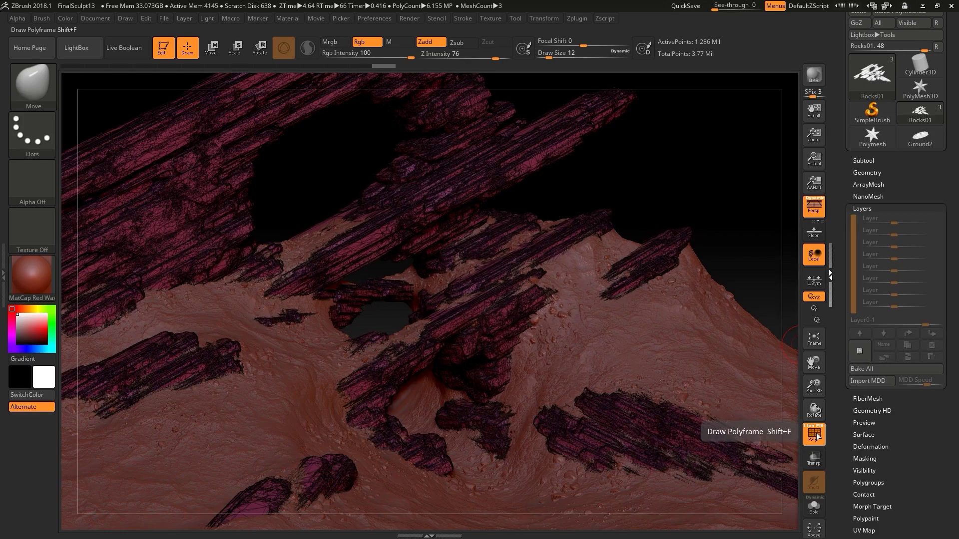
click(814, 435)
mouse_move(734, 235)
mouse_down()
mouse_move(706, 188)
mouse_move(710, 200)
mouse_up()
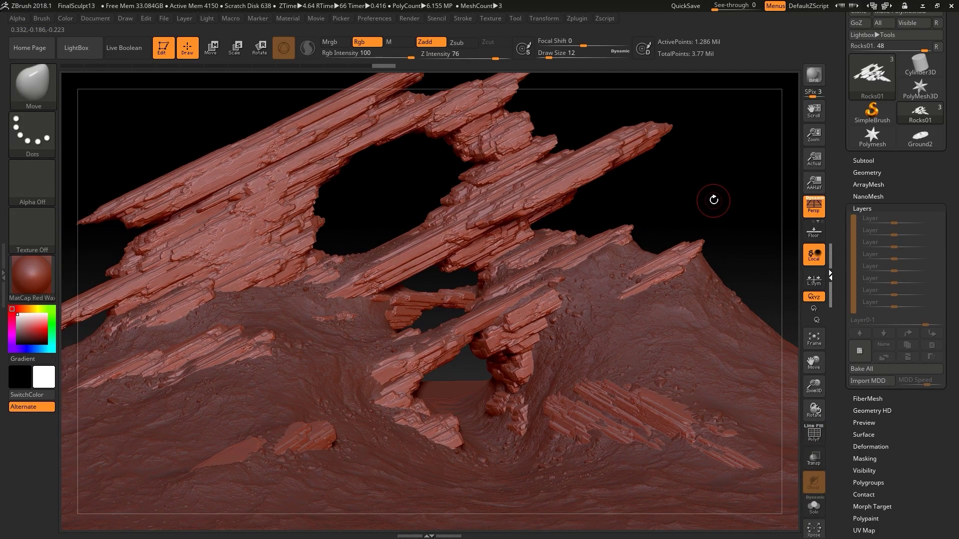
alt+click(639, 339)
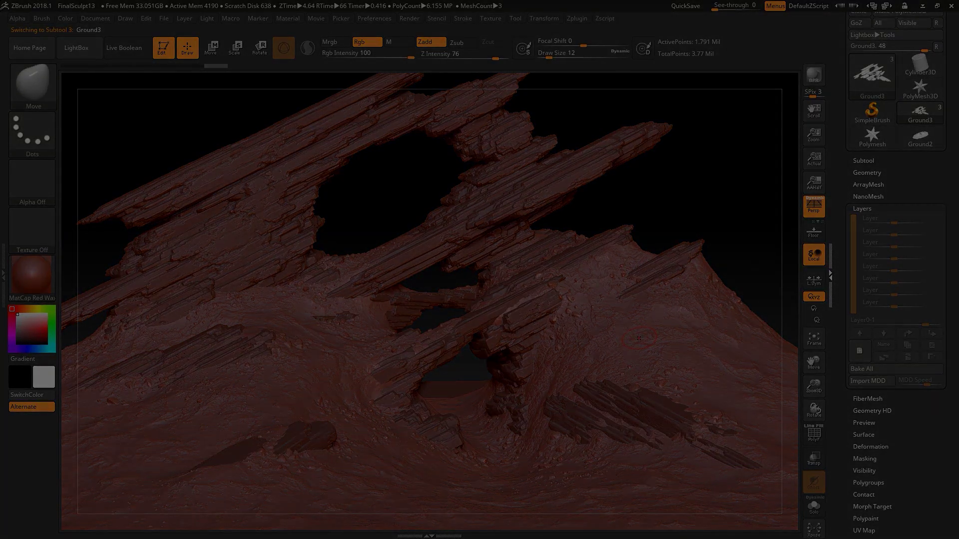